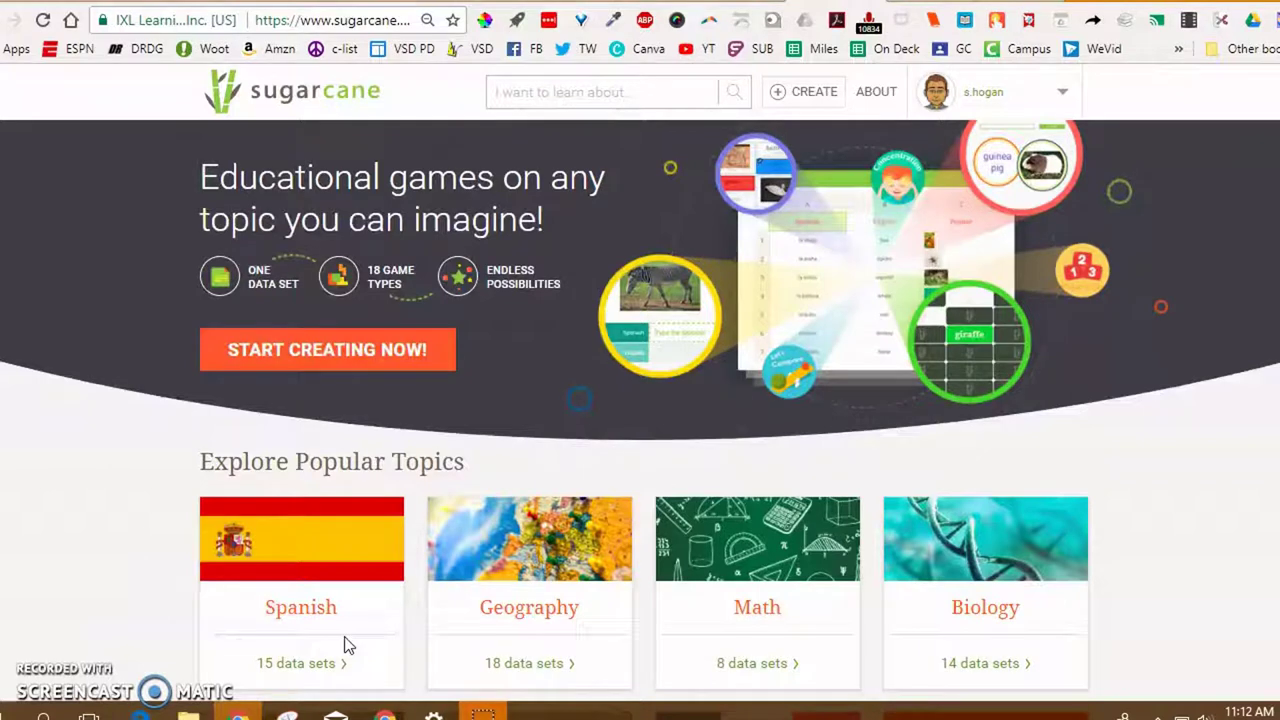
# Browse the popular topics and the additional data sets on the home page.
pyautogui.scroll(-3, 435, 540)
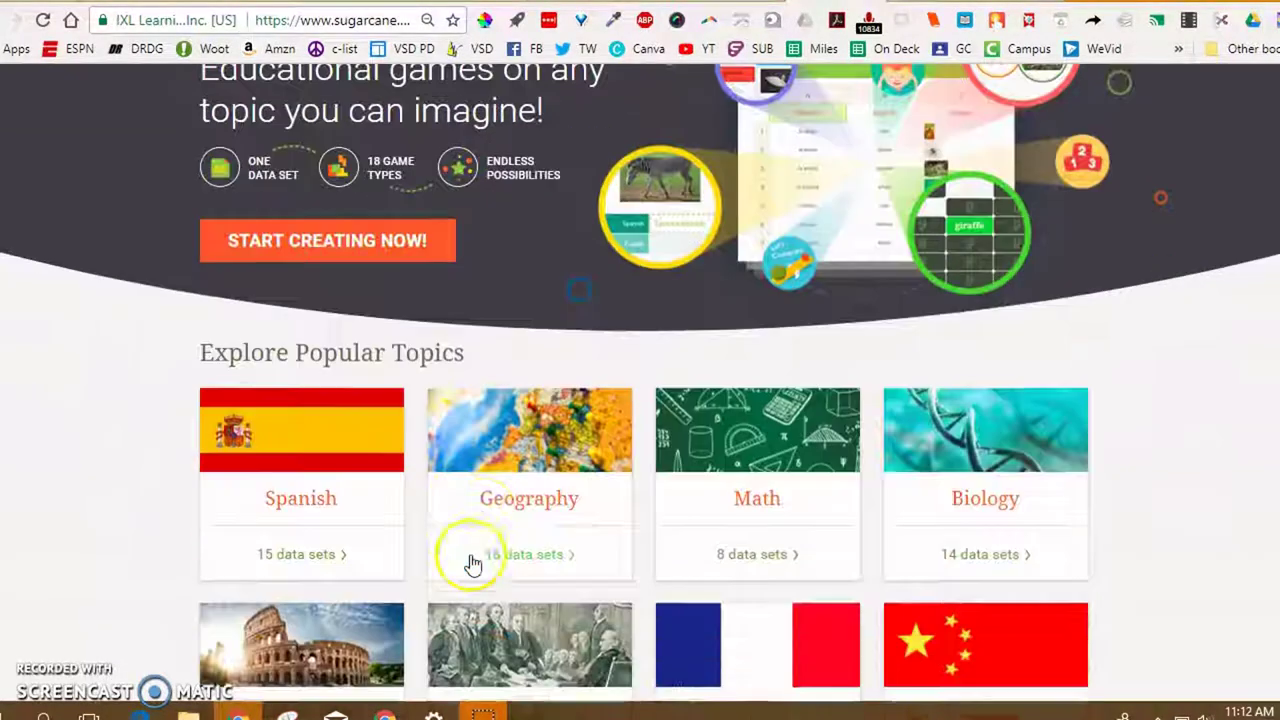
pyautogui.scroll(-4, 484, 510)
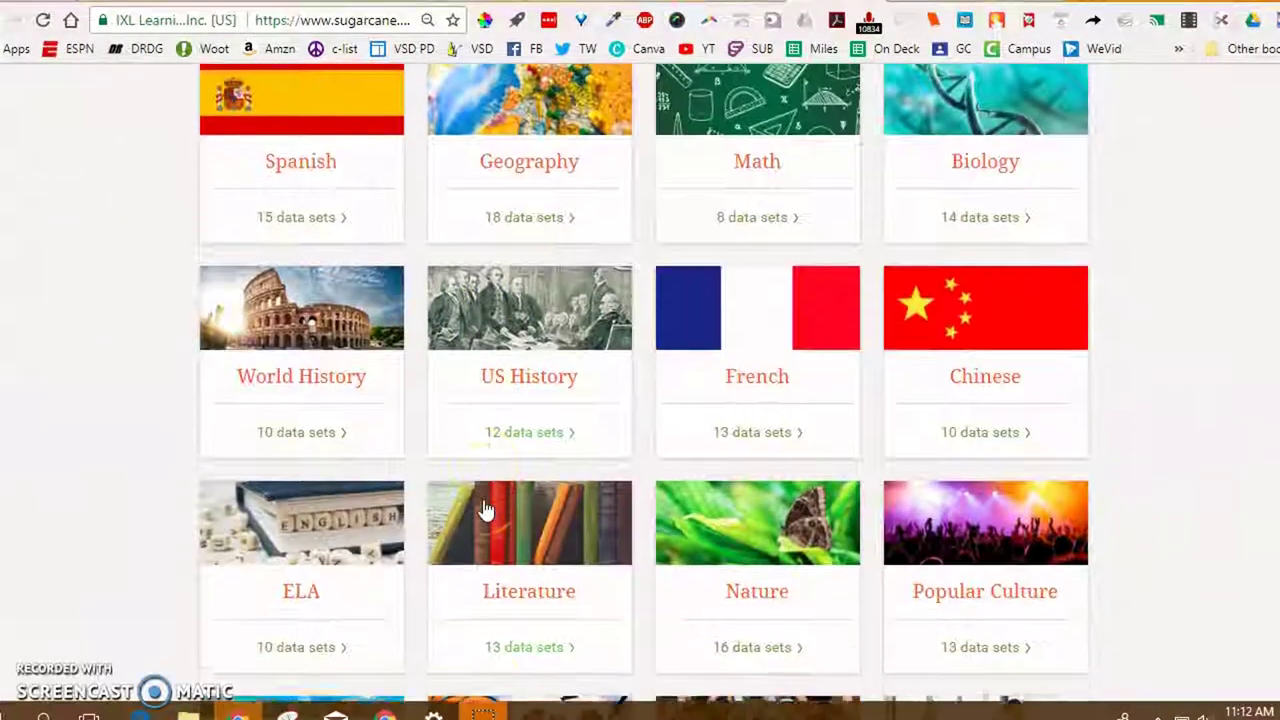
pyautogui.scroll(-2, 484, 510)
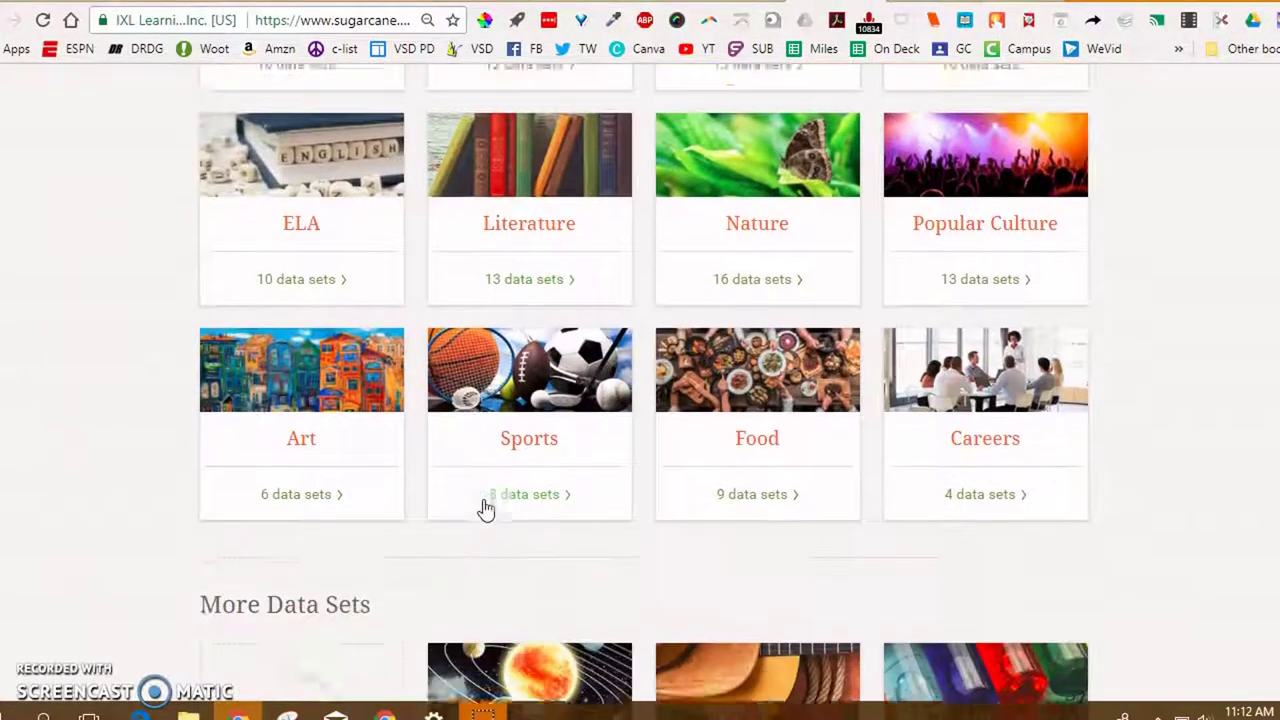
pyautogui.scroll(-5, 483, 508)
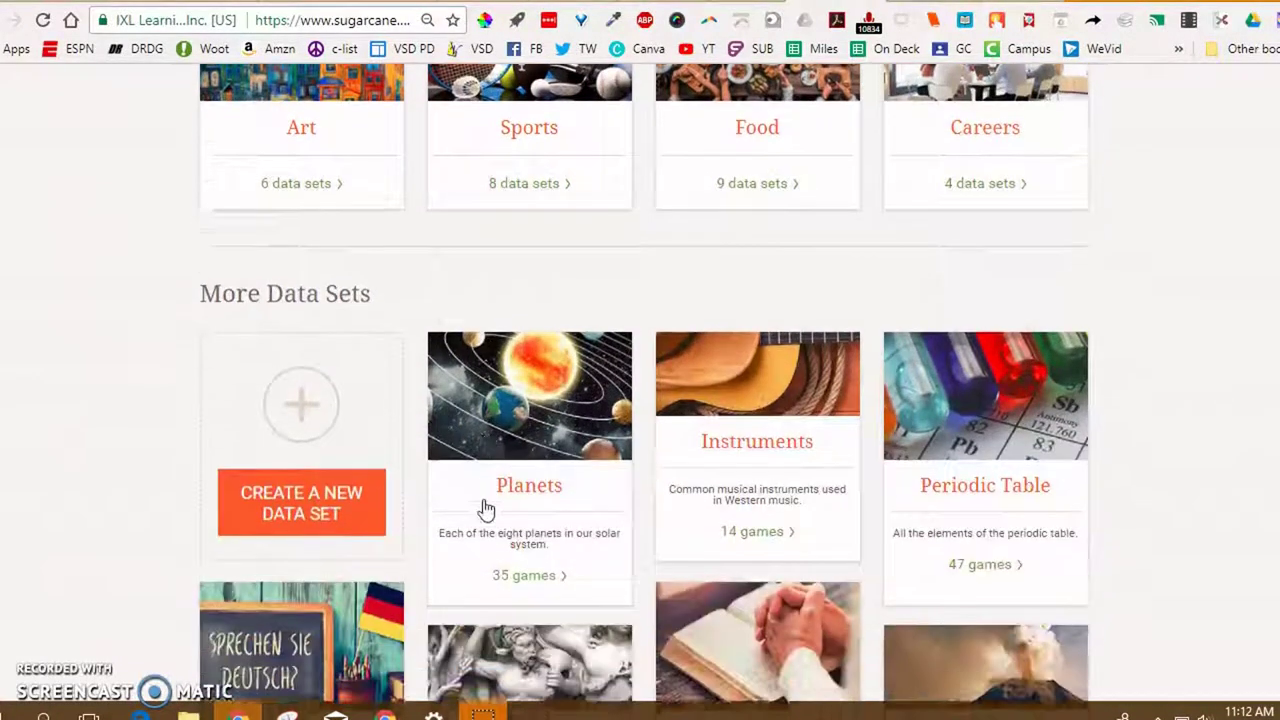
pyautogui.scroll(-2, 483, 499)
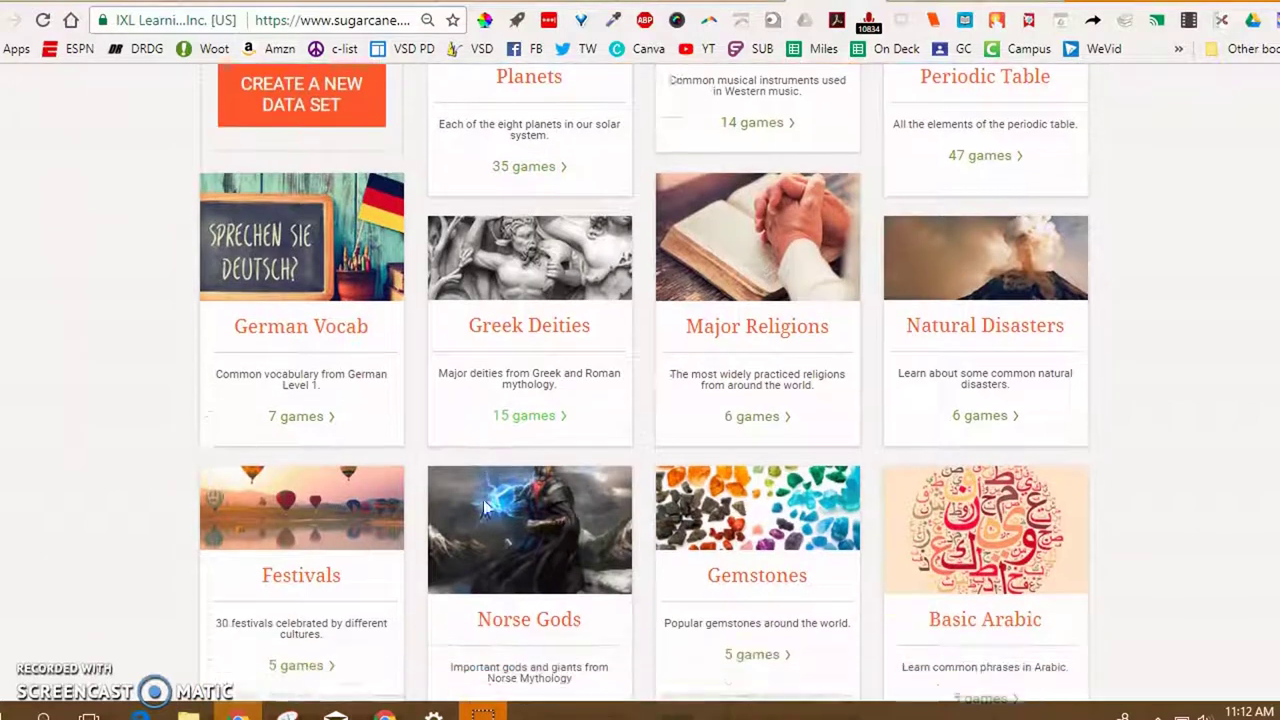
pyautogui.scroll(-4, 483, 503)
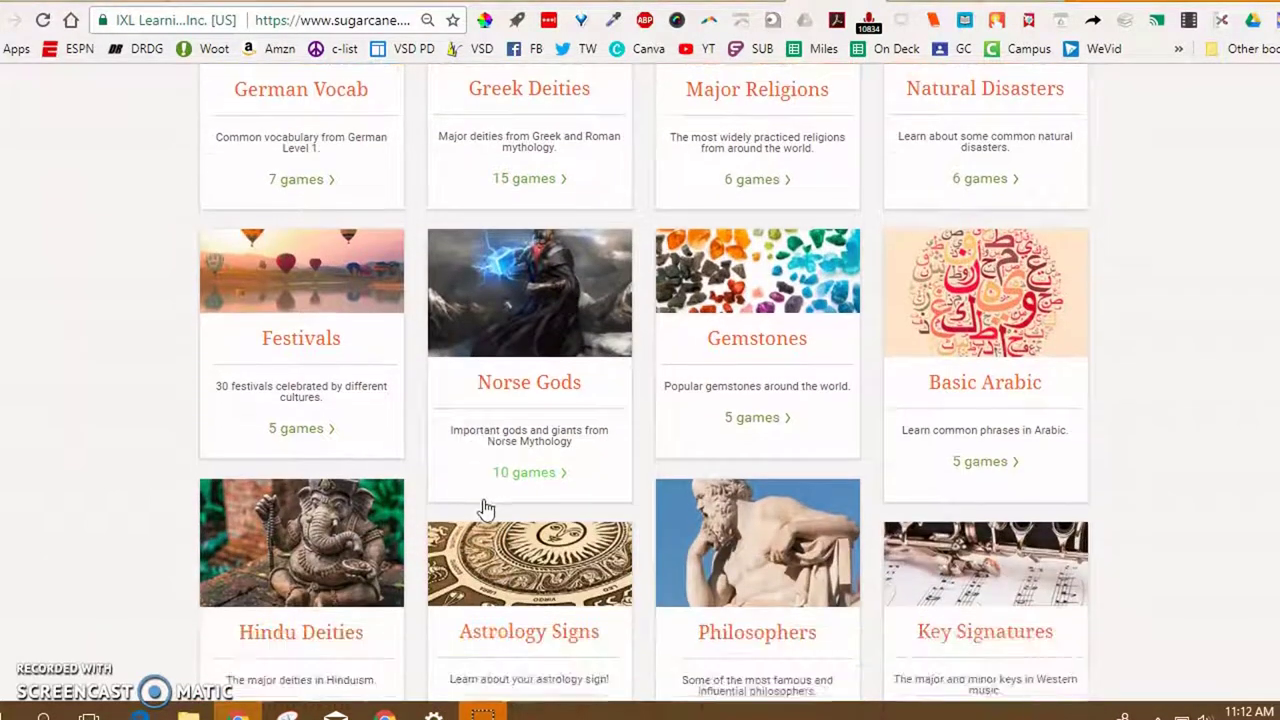
pyautogui.scroll(-3, 483, 505)
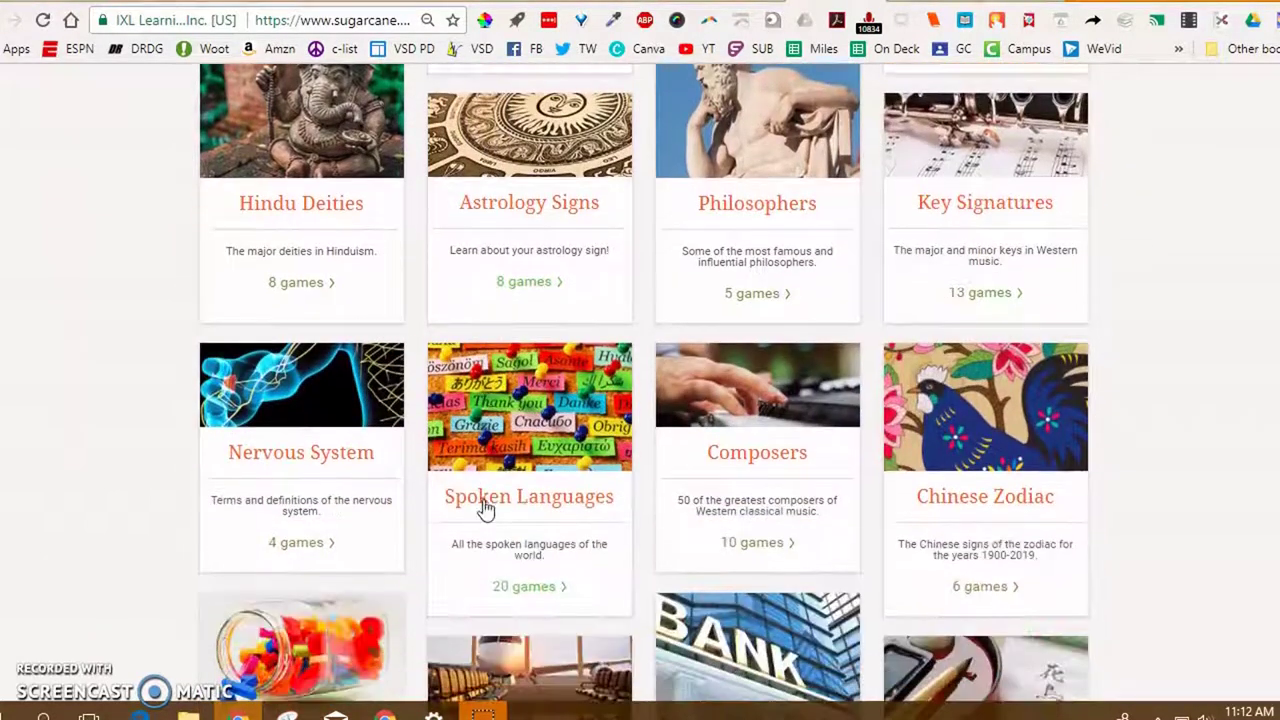
pyautogui.scroll(-3, 483, 507)
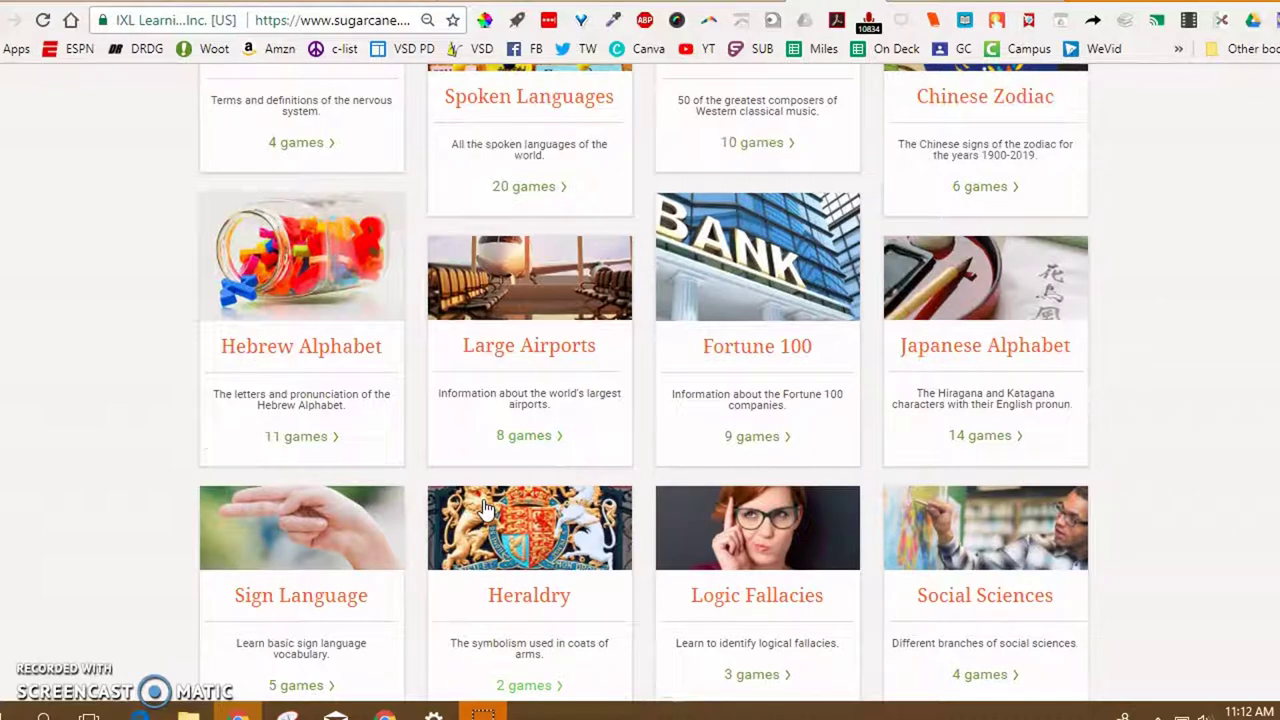
pyautogui.scroll(-1, 483, 507)
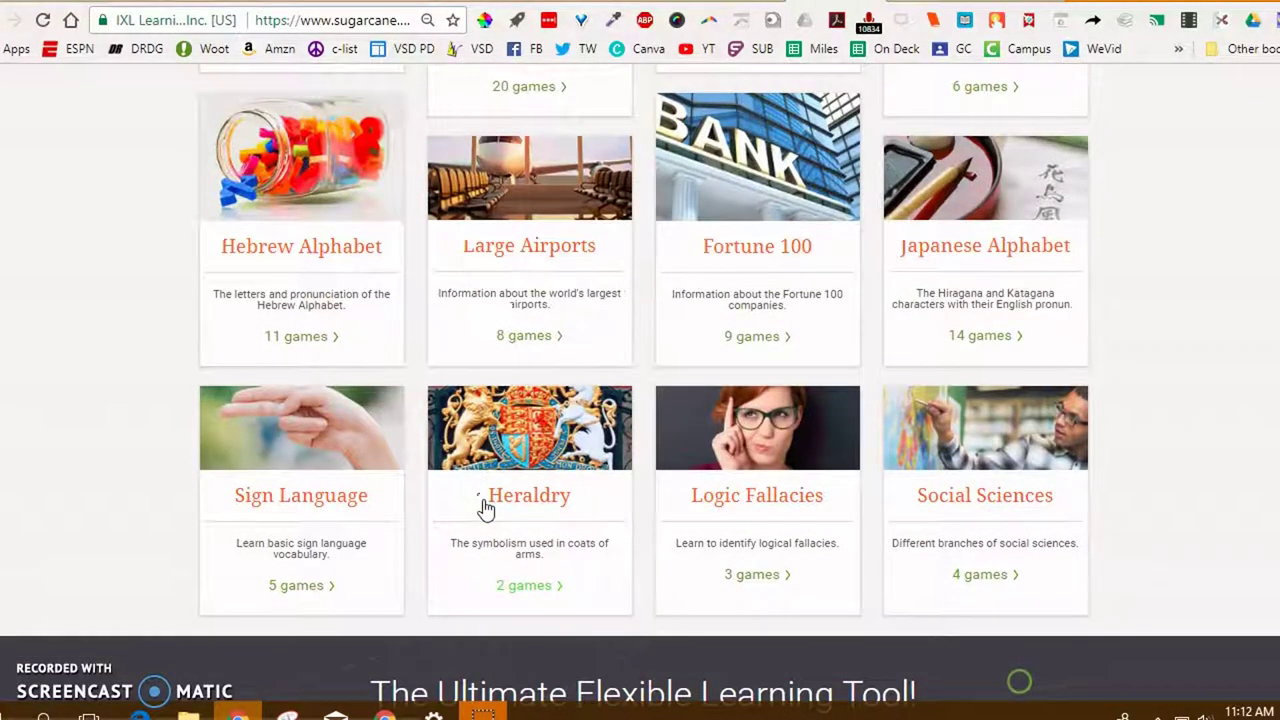
pyautogui.scroll(9, 485, 508)
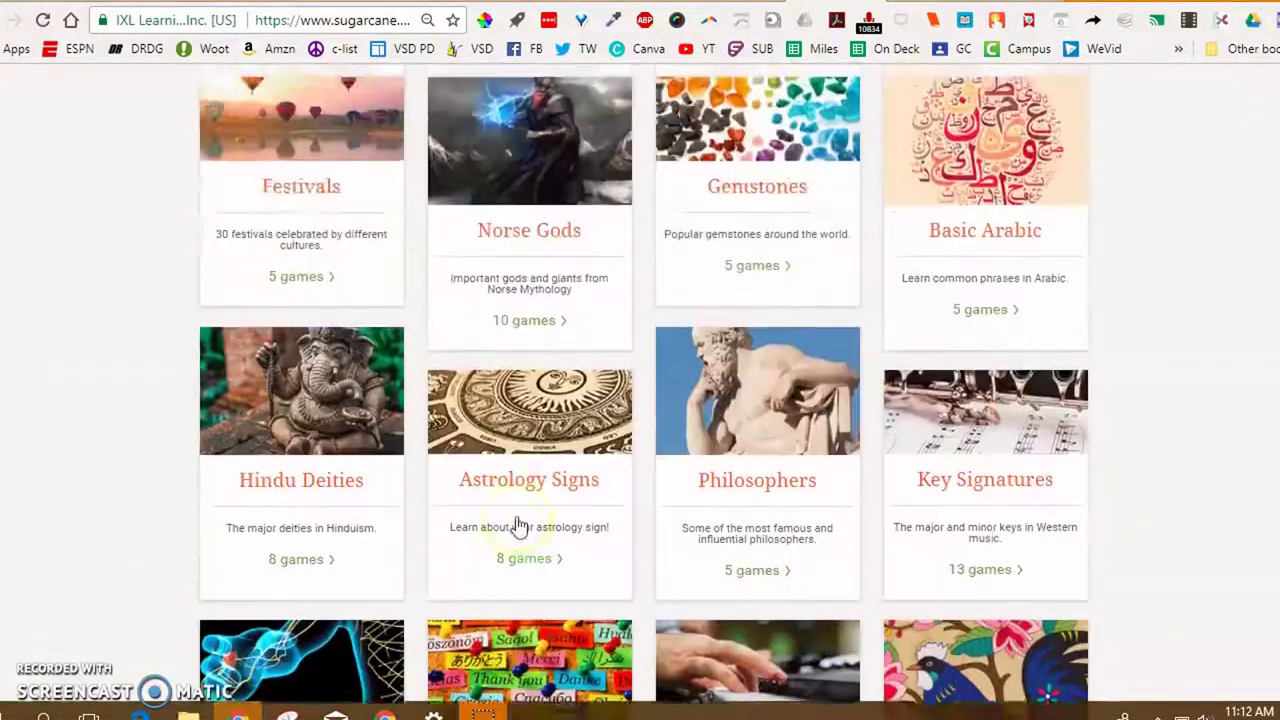
pyautogui.scroll(14, 519, 527)
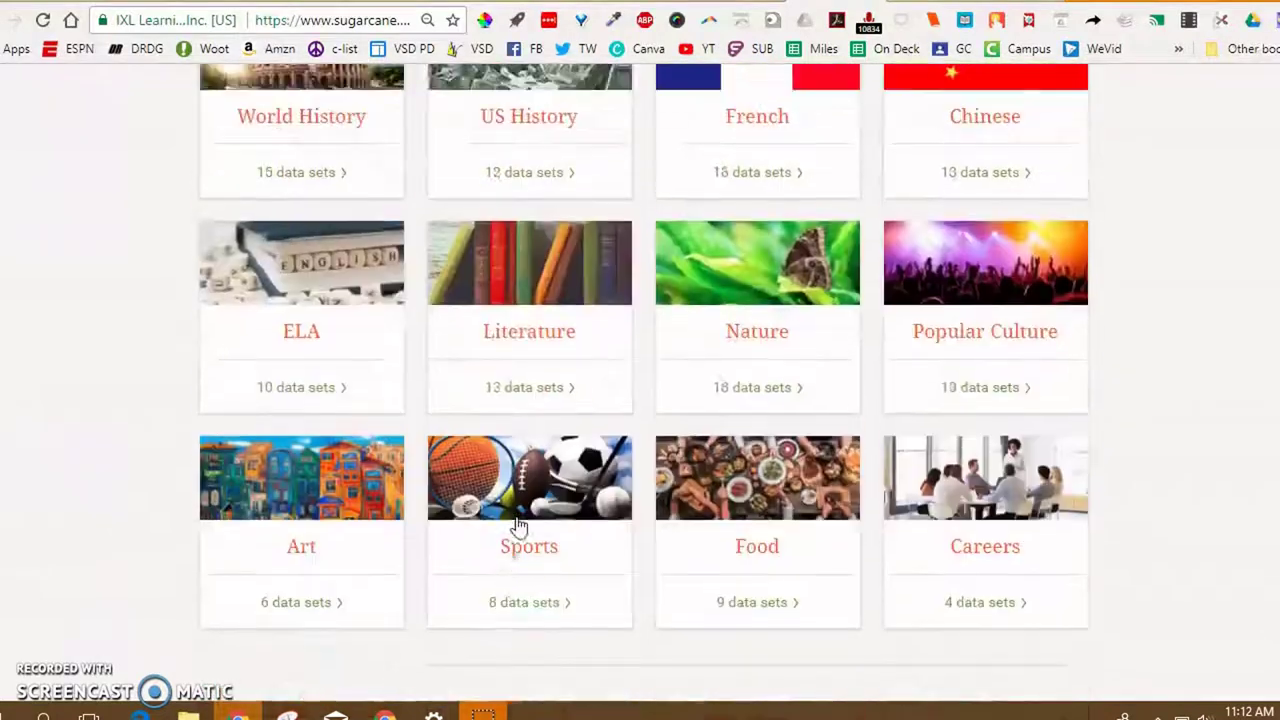
pyautogui.scroll(8, 519, 527)
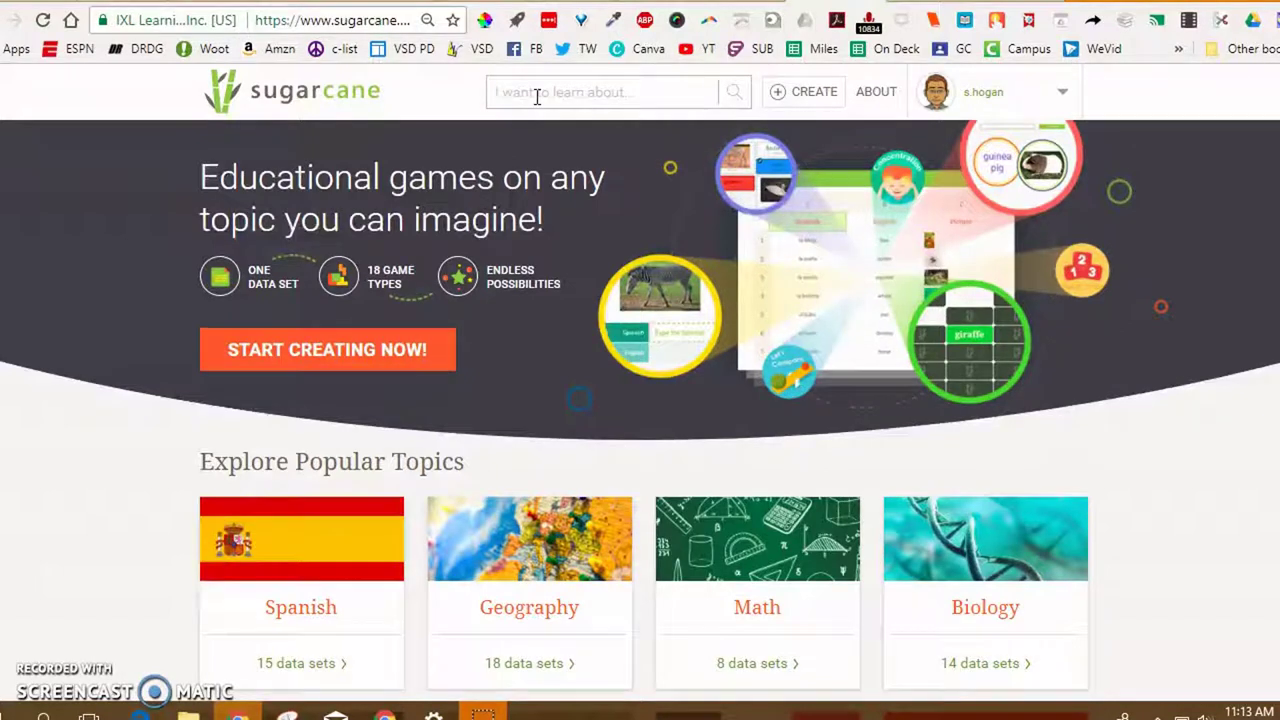
# Open the Parts of the Cell data set from the Biology topic.
pyautogui.scroll(-4, 643, 549)
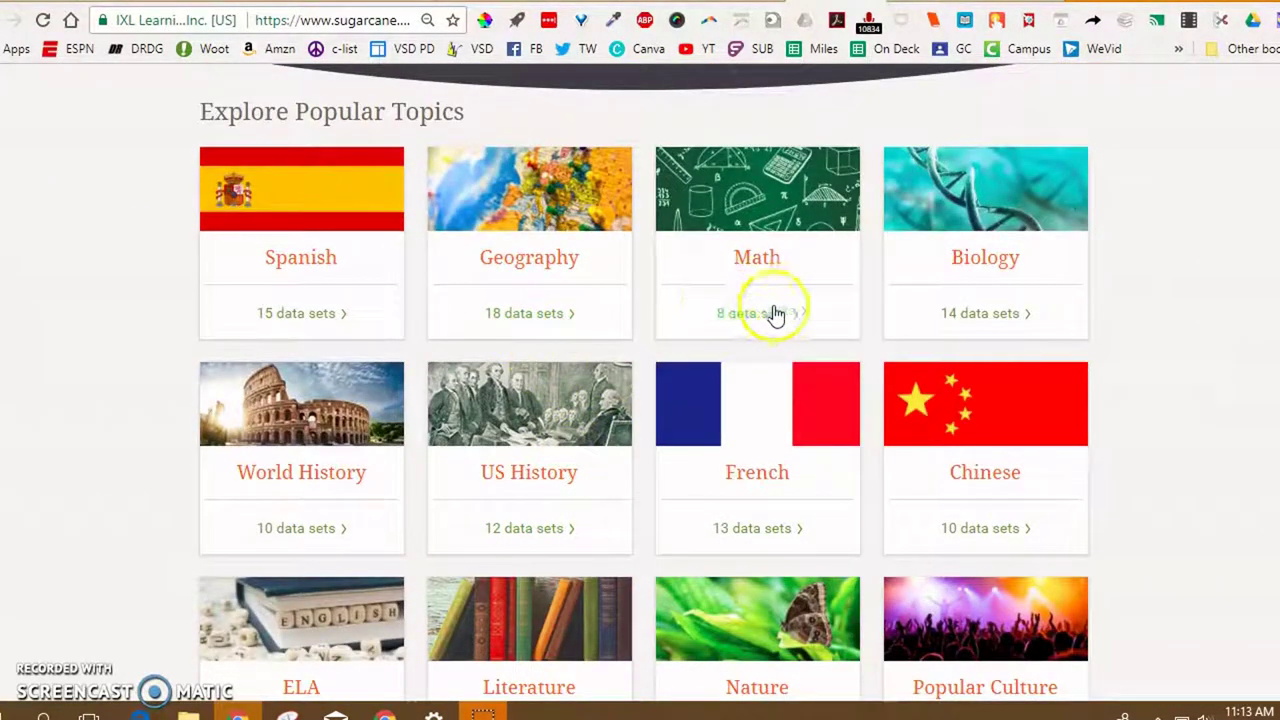
pyautogui.scroll(-1, 960, 316)
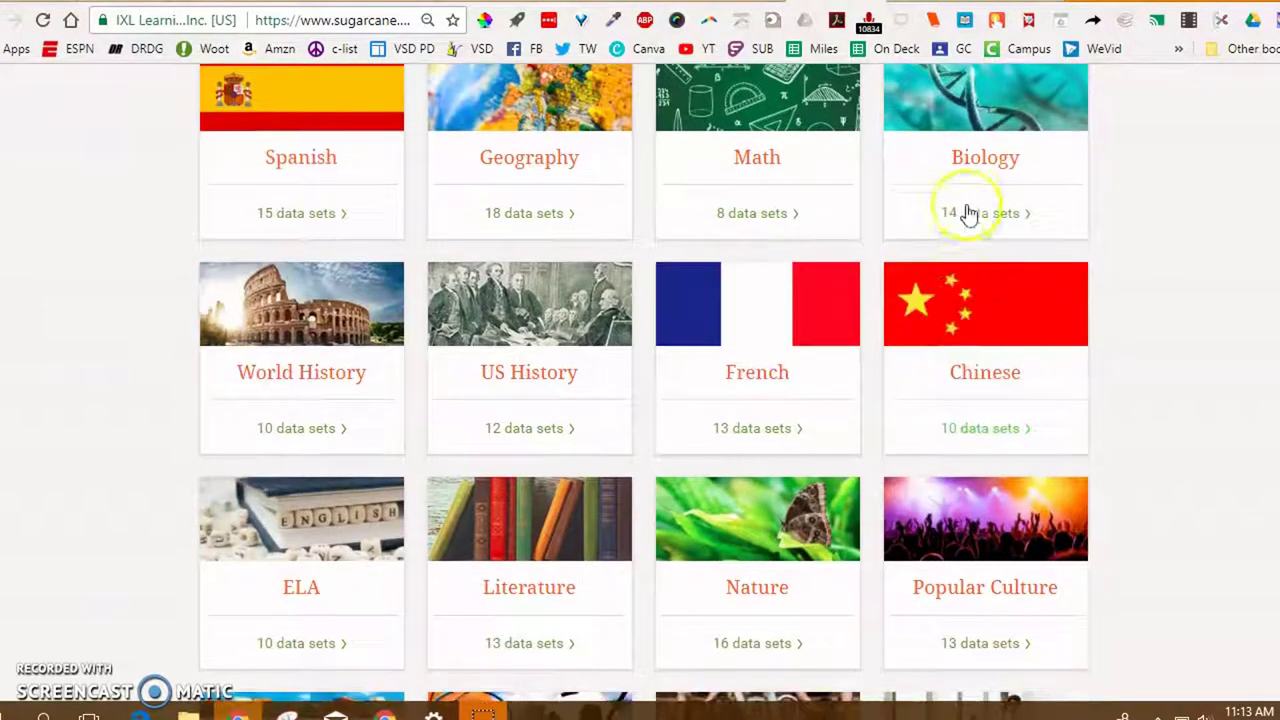
pyautogui.click(968, 170)
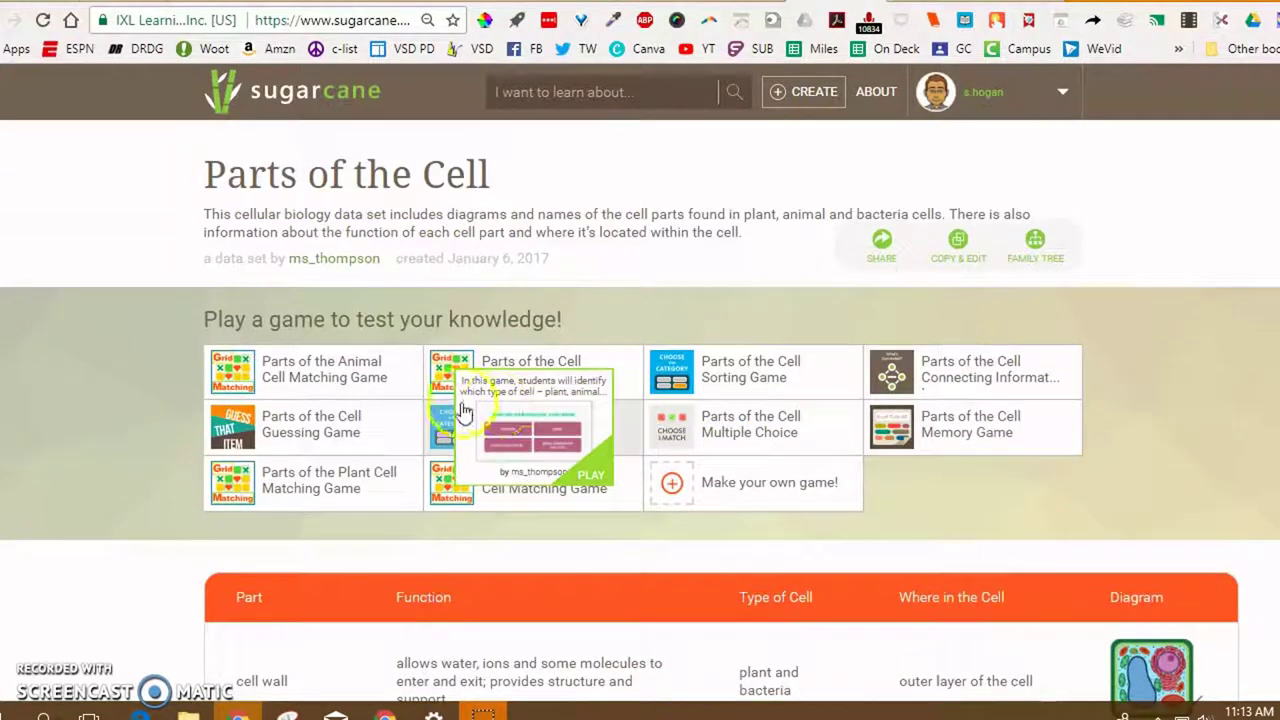
pyautogui.click(566, 503)
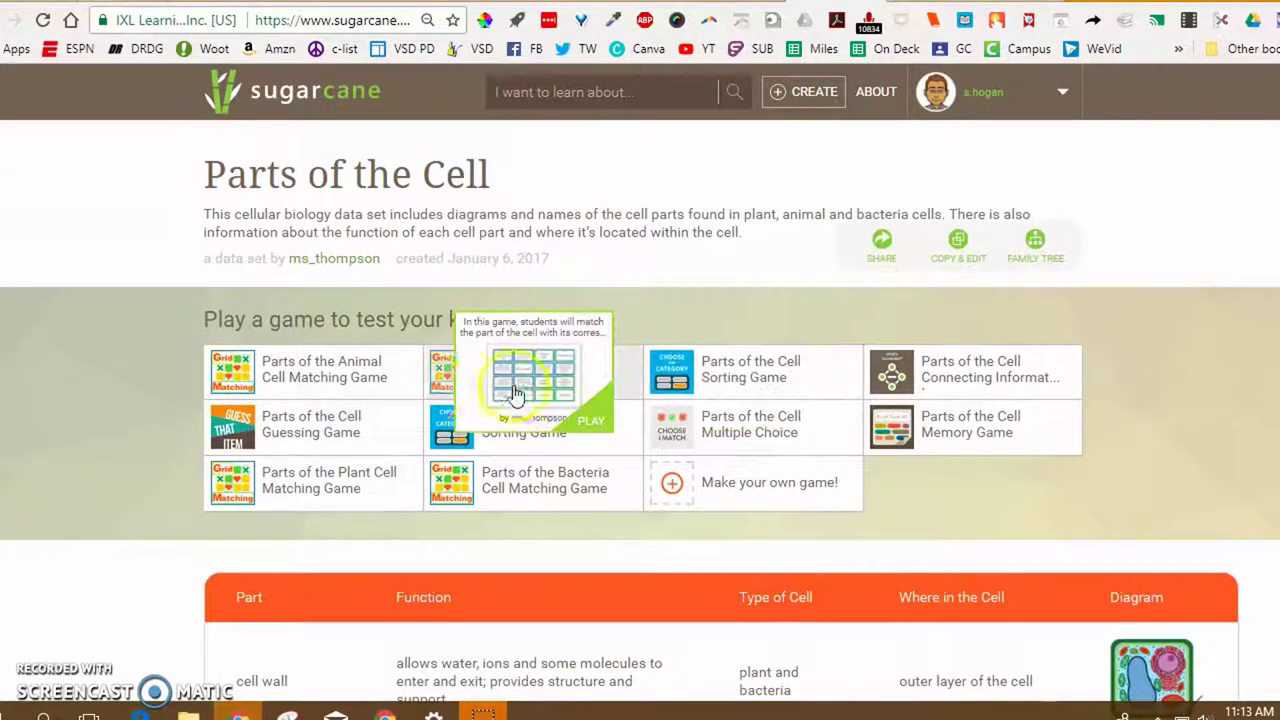
# Examine the games offered for the Parts of the Cell data set and the table of cell parts they use.
pyautogui.moveTo(338, 383)
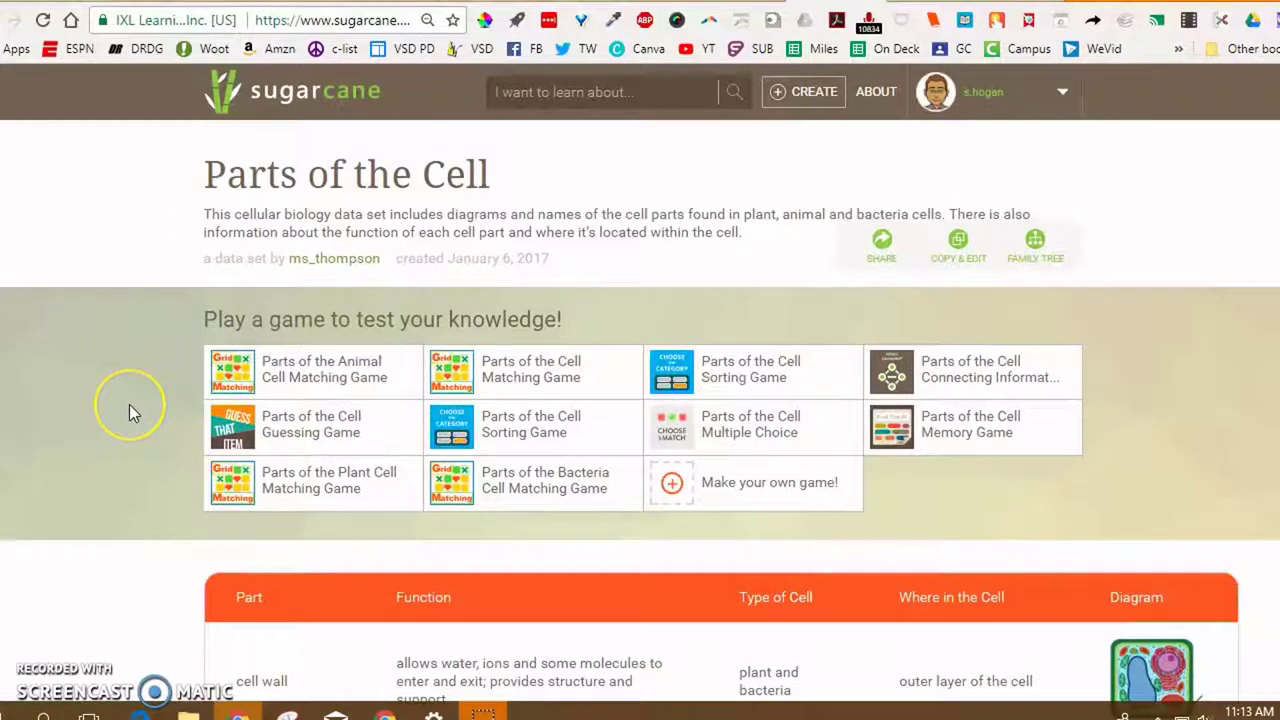
pyautogui.scroll(-4, 129, 404)
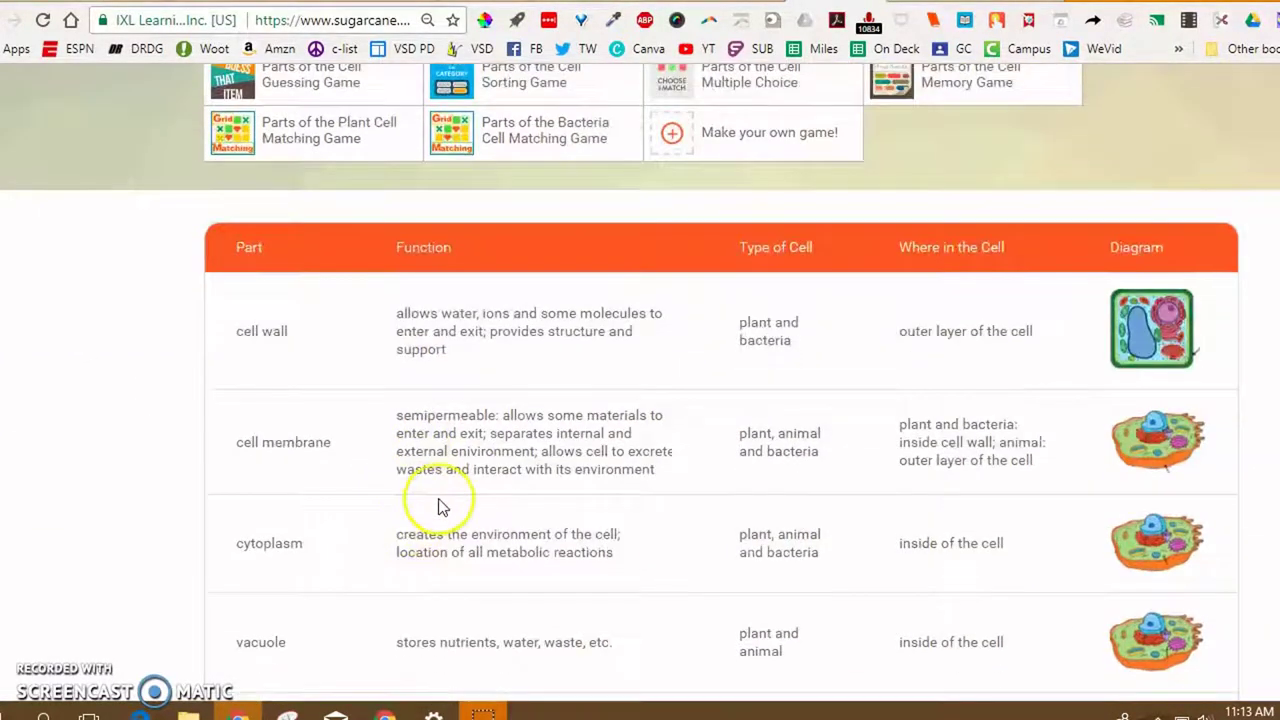
pyautogui.scroll(-2, 443, 507)
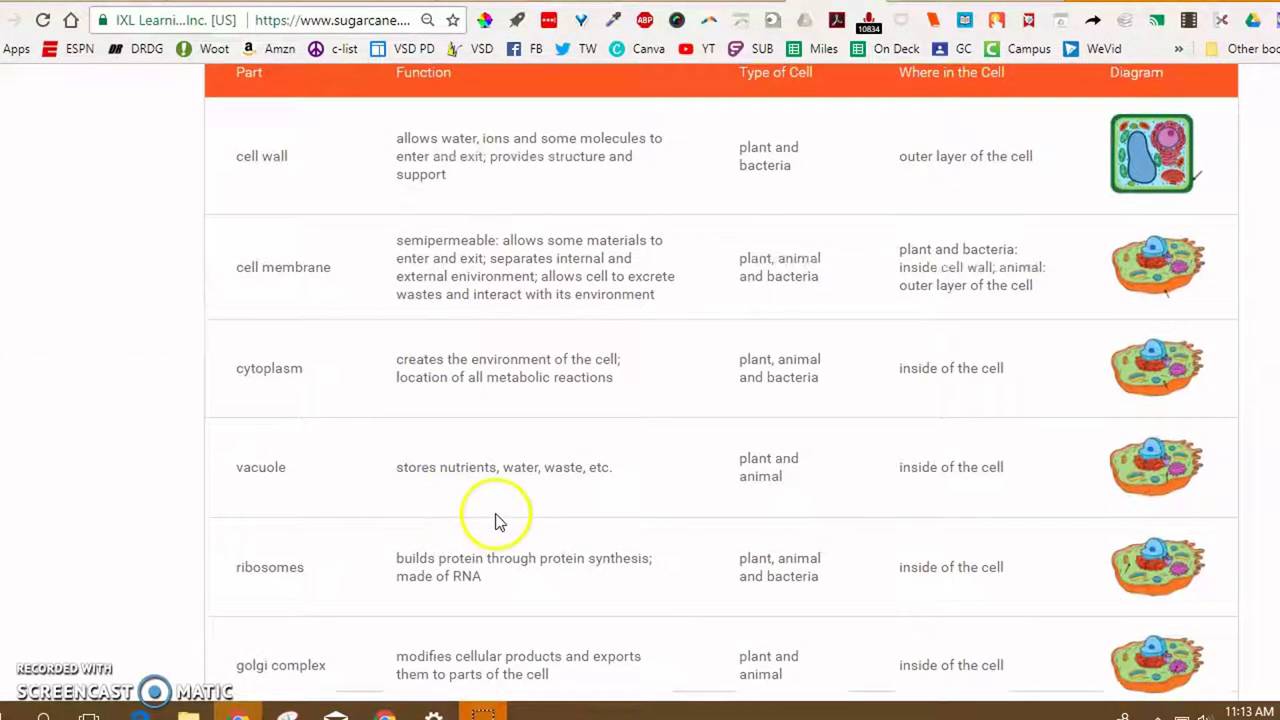
pyautogui.scroll(3, 494, 514)
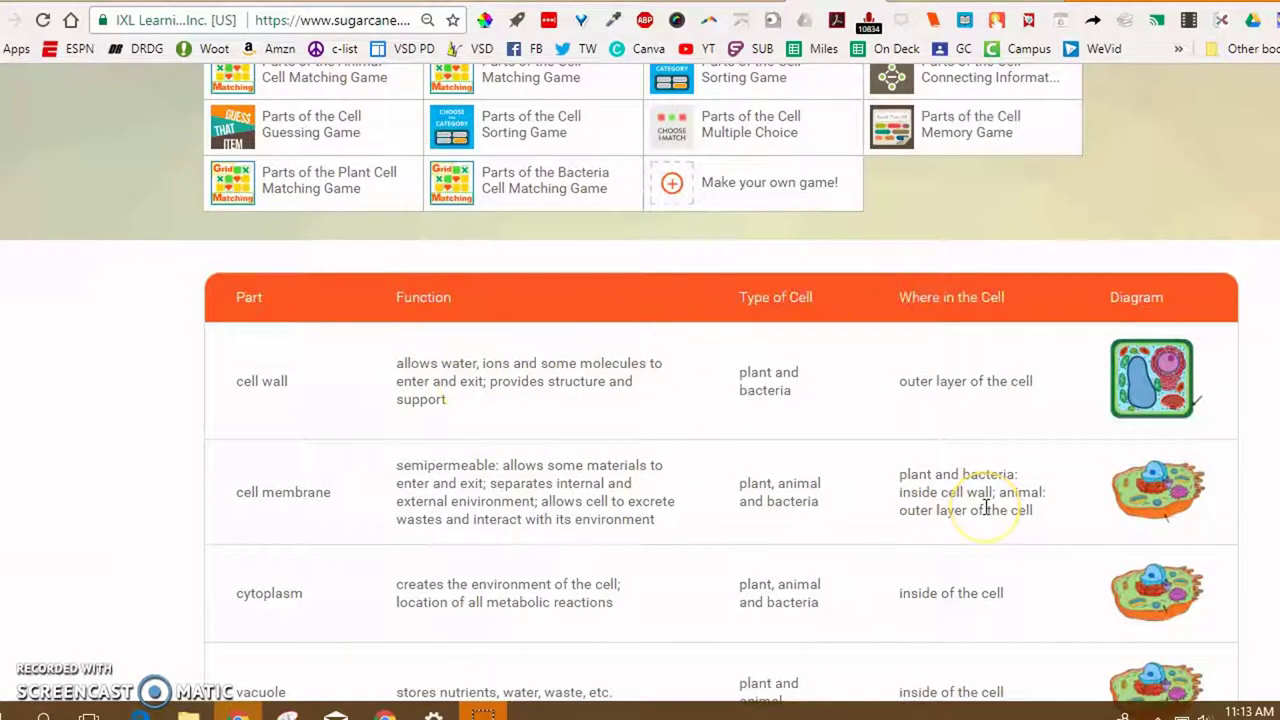
pyautogui.scroll(3, 986, 507)
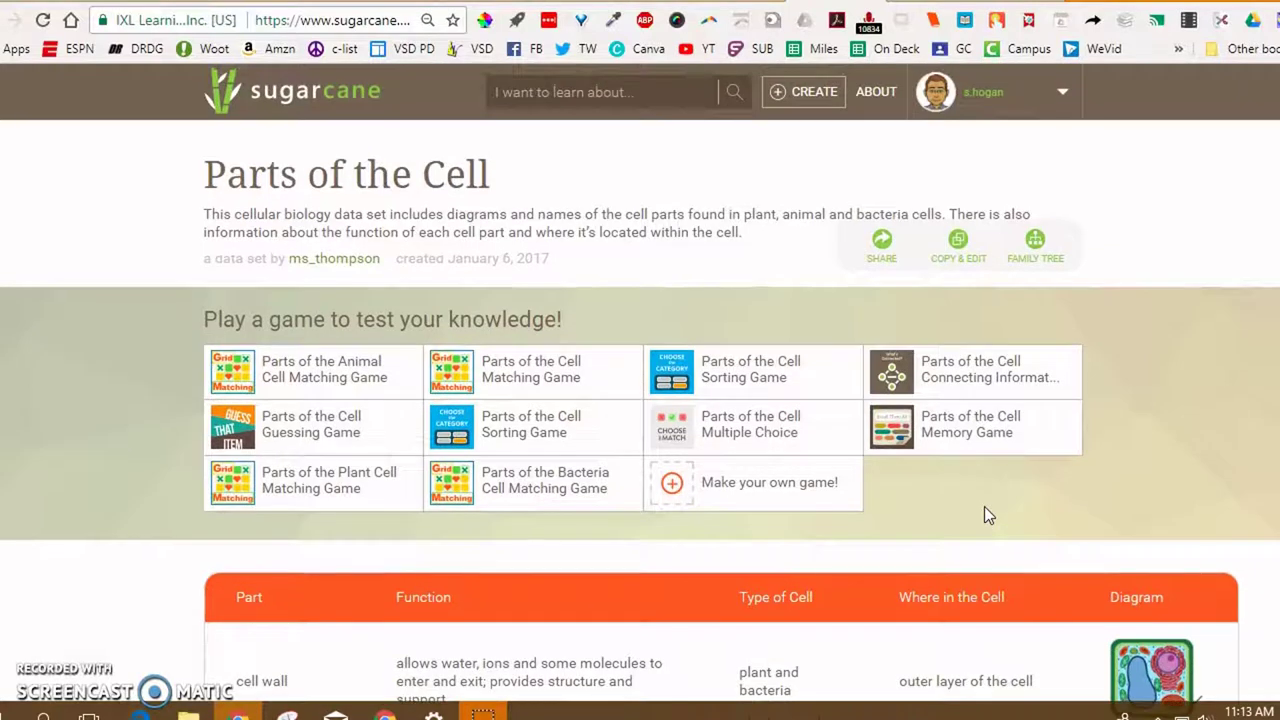
# Make an editable copy of the Parts of the Cell data set.
pyautogui.scroll(-2, 984, 507)
pyautogui.scroll(1, 984, 507)
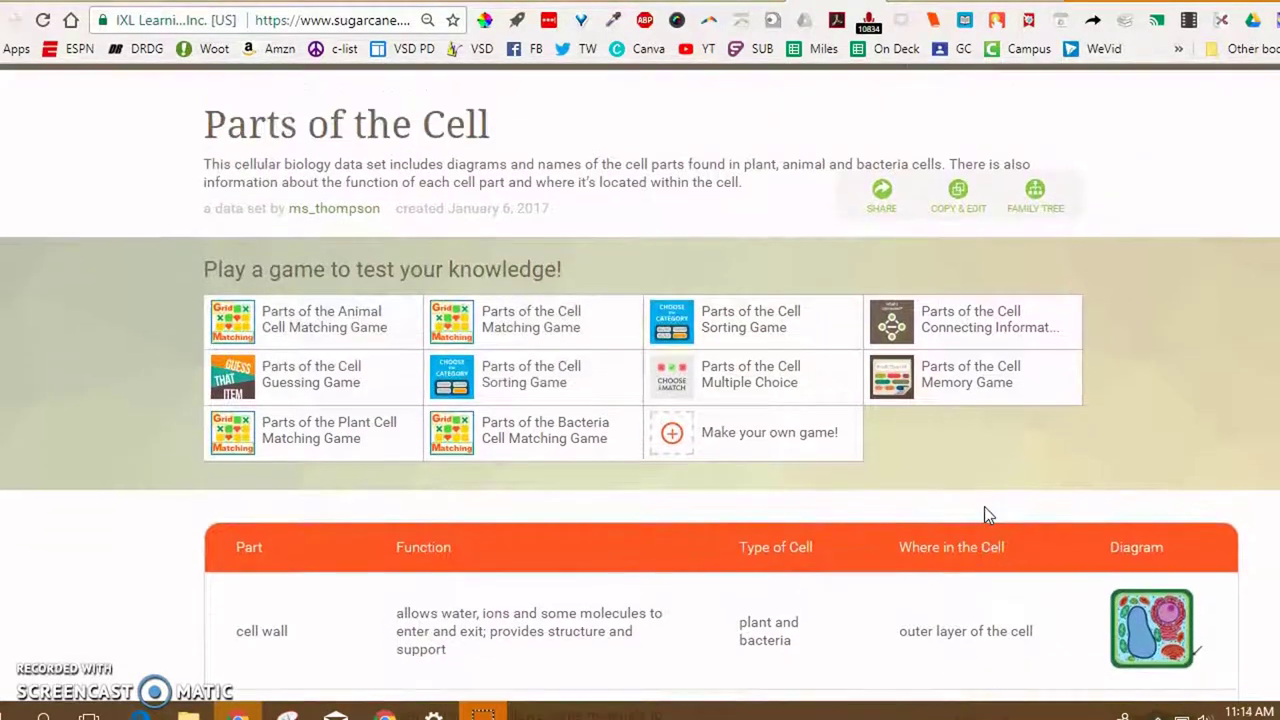
pyautogui.click(958, 200)
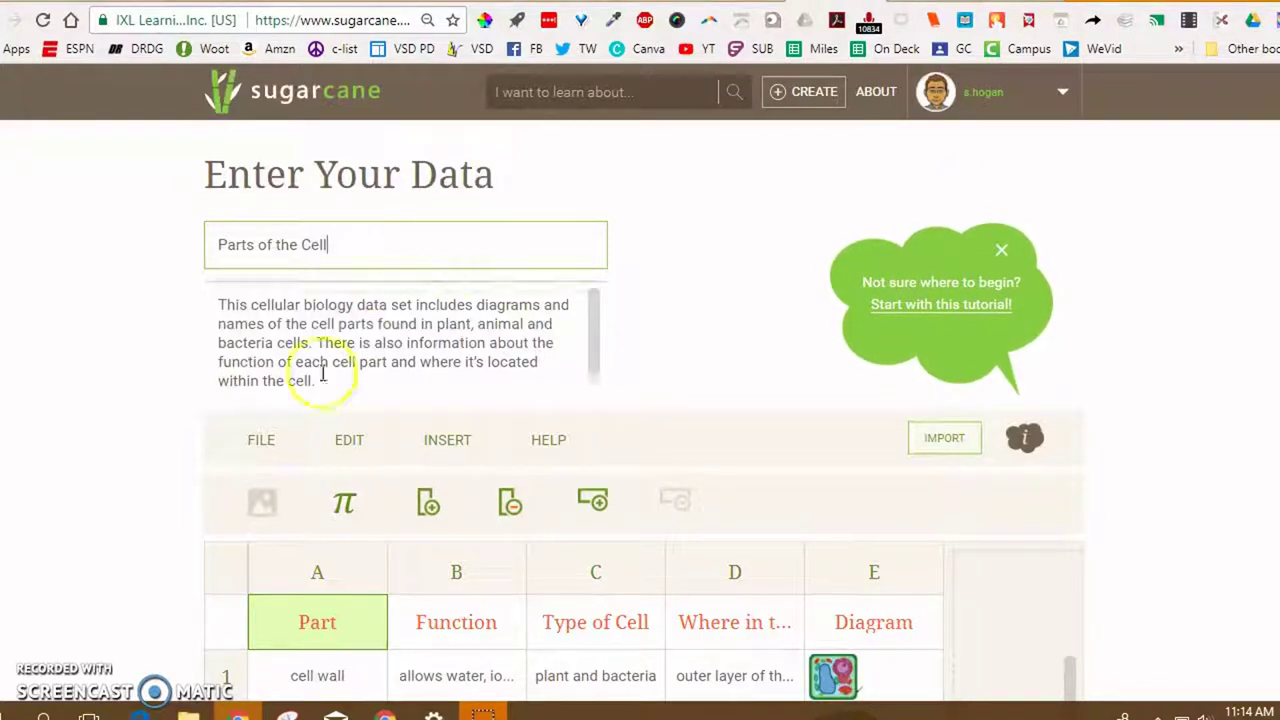
# Inspect the copied table's Function, Type of Cell, location and Diagram headers and the cell wall's diagram cell.
pyautogui.scroll(-2, 166, 357)
pyautogui.scroll(-2, 166, 357)
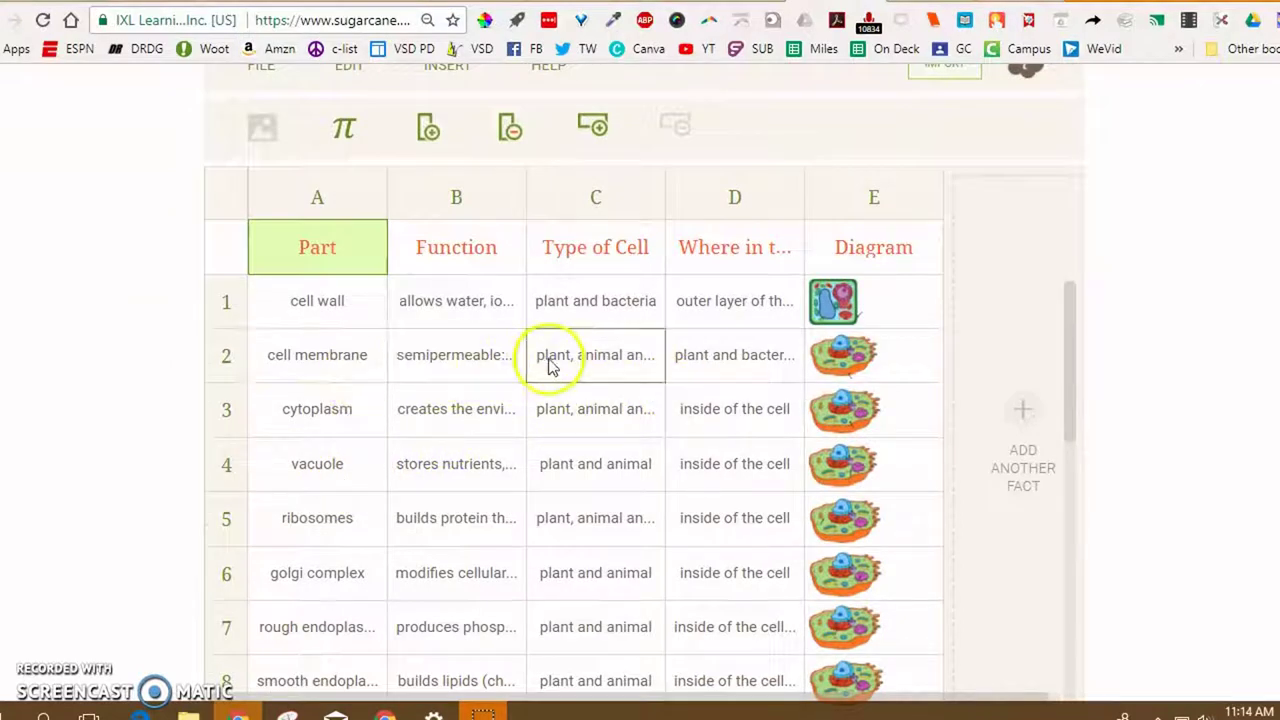
pyautogui.click(500, 256)
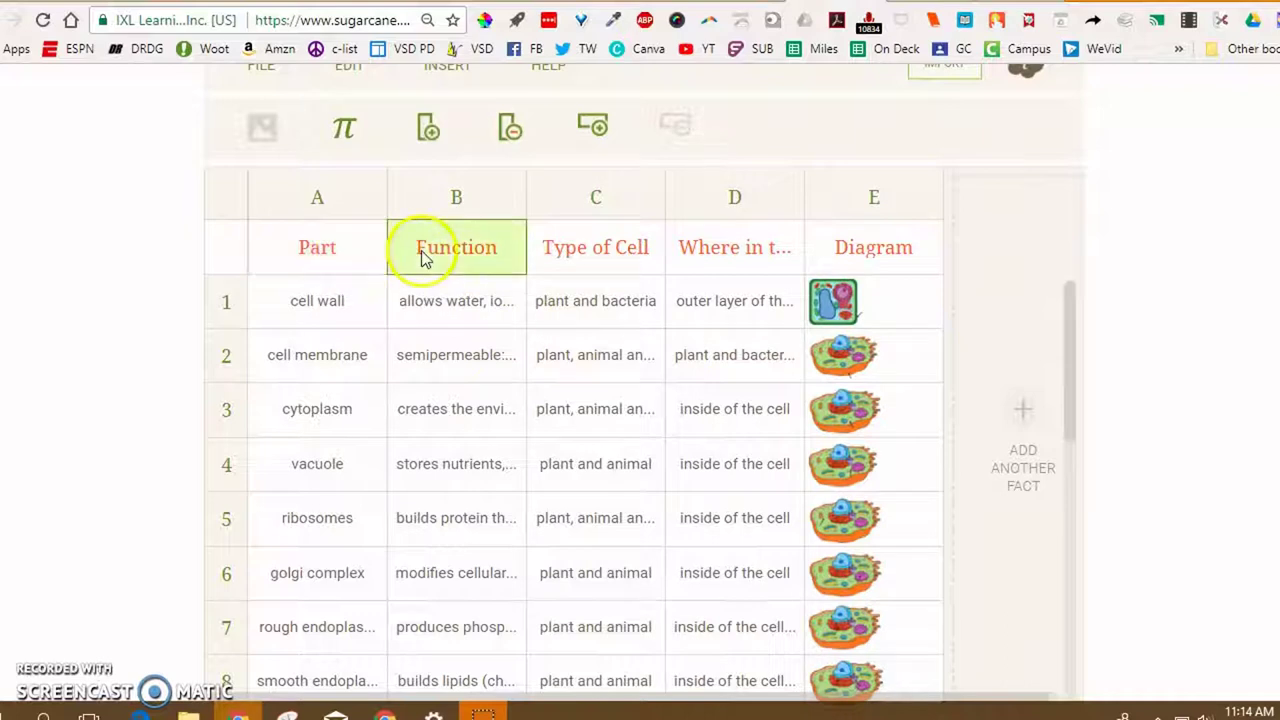
pyautogui.click(590, 259)
pyautogui.click(715, 255)
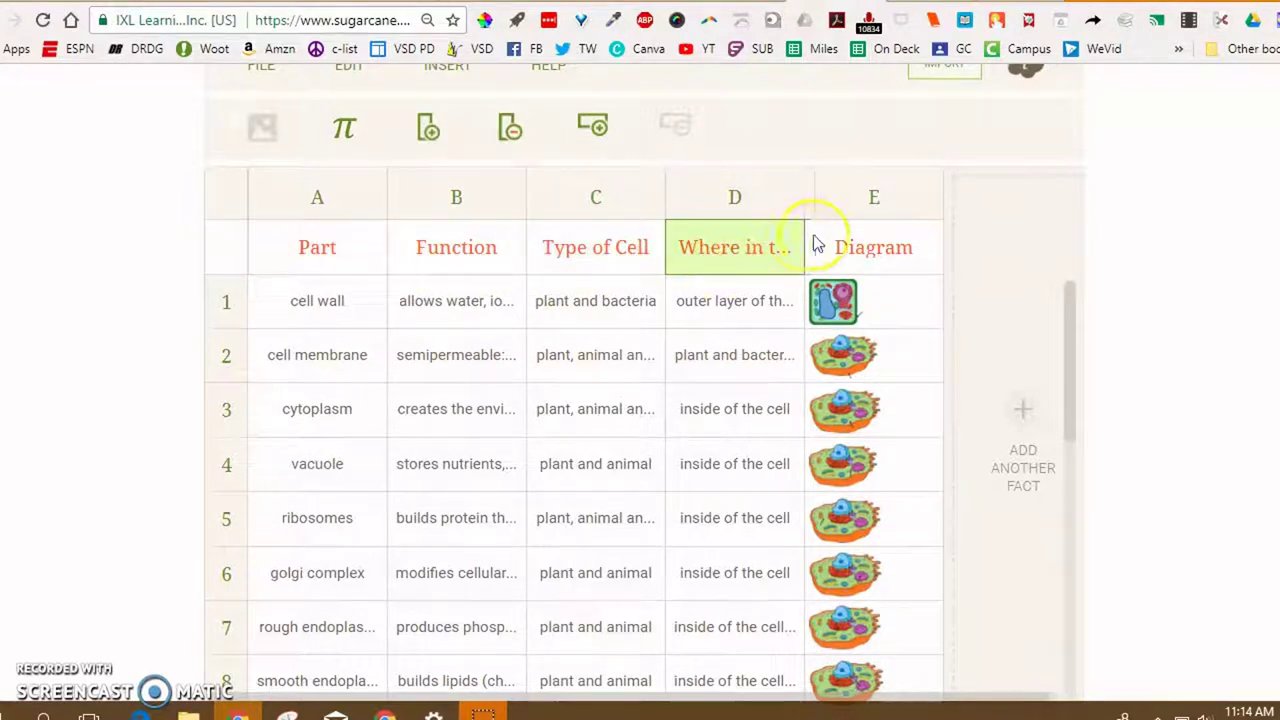
pyautogui.click(851, 250)
pyautogui.click(878, 310)
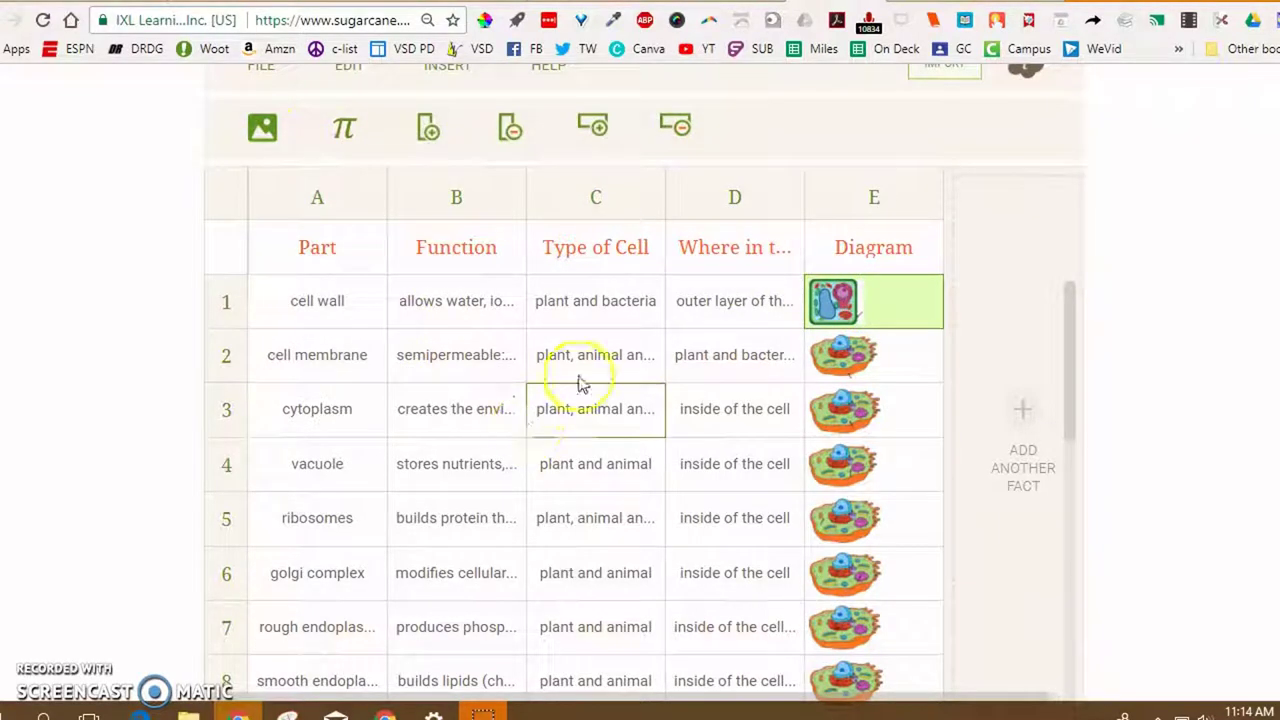
# Open the cell wall's location entry for editing, select its text, and leave the entry.
pyautogui.click(697, 311)
pyautogui.click(696, 306)
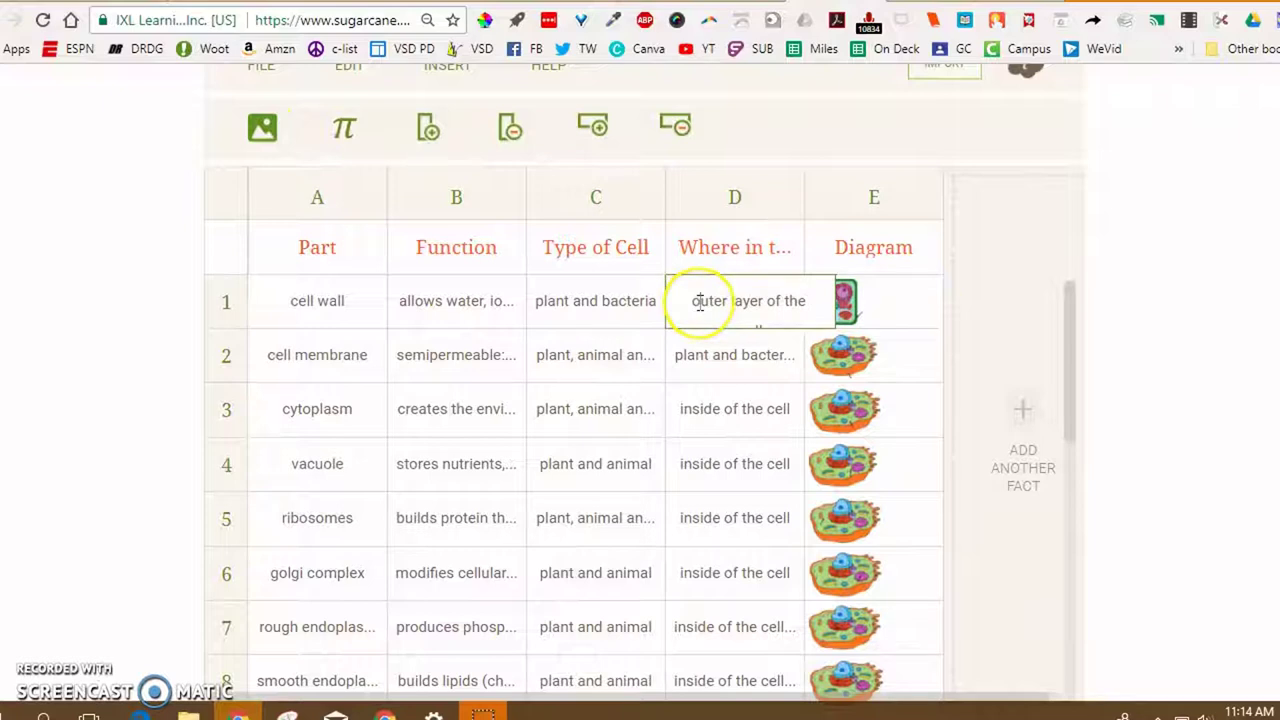
pyautogui.tripleClick(699, 305)
pyautogui.scroll(-1, 620, 309)
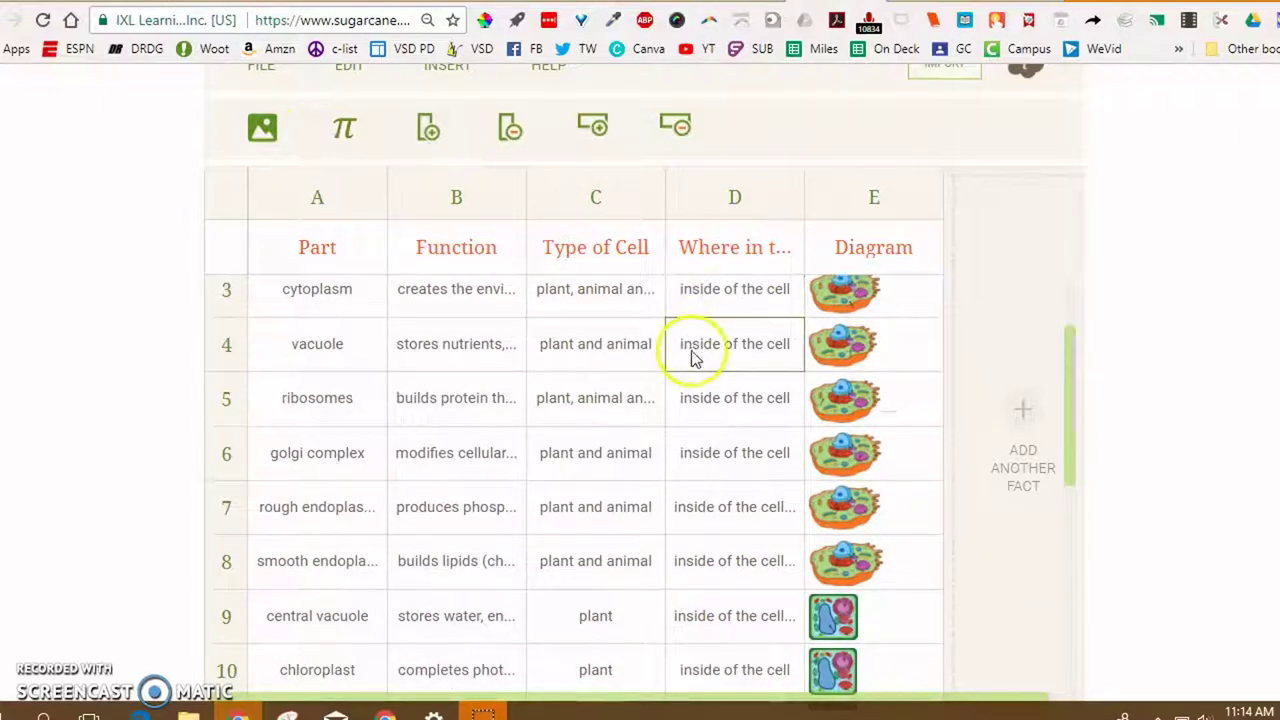
pyautogui.scroll(1, 689, 357)
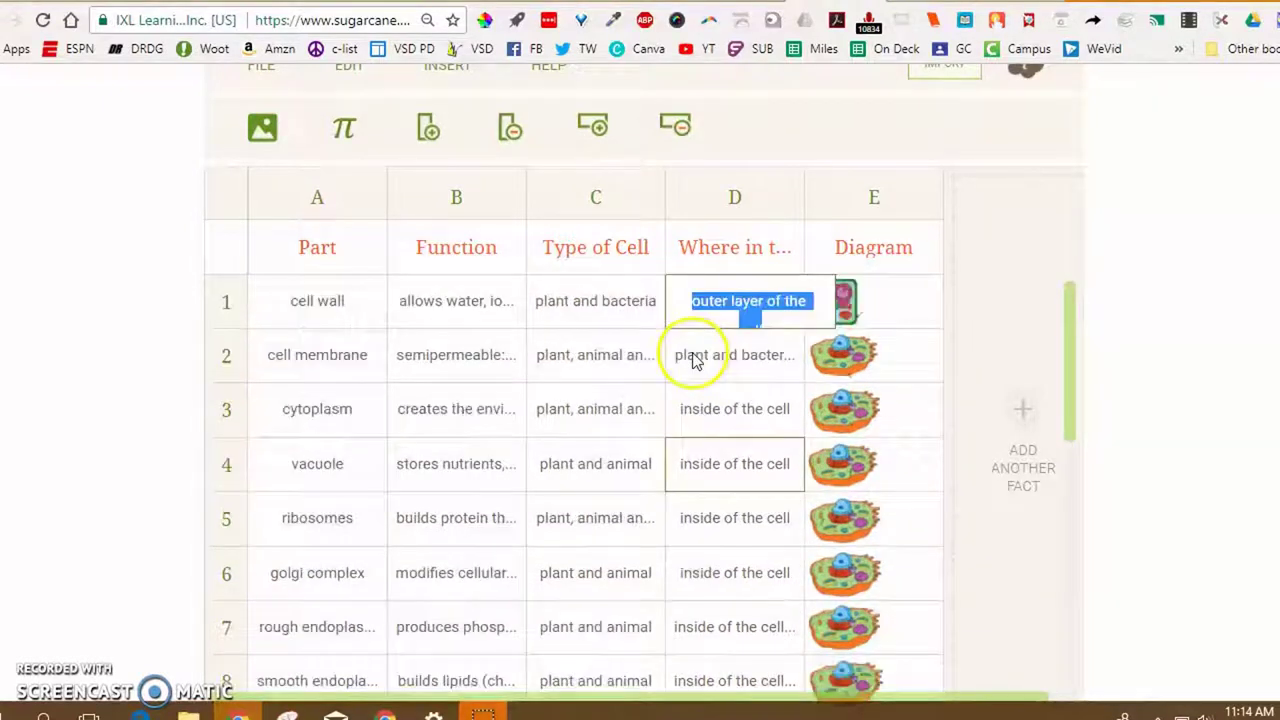
pyautogui.click(617, 300)
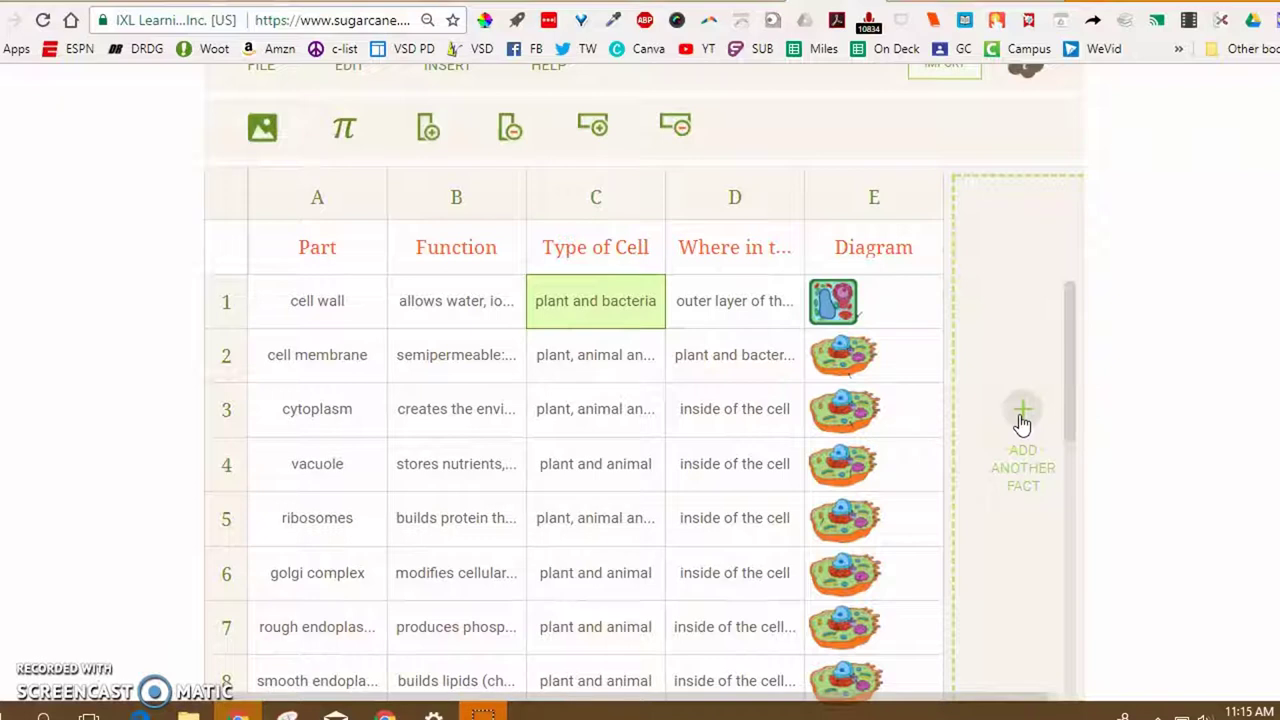
# Try setting the number of rows to add at the end of the cell parts table to 1, and select the flagellum row.
pyautogui.scroll(-5, 334, 428)
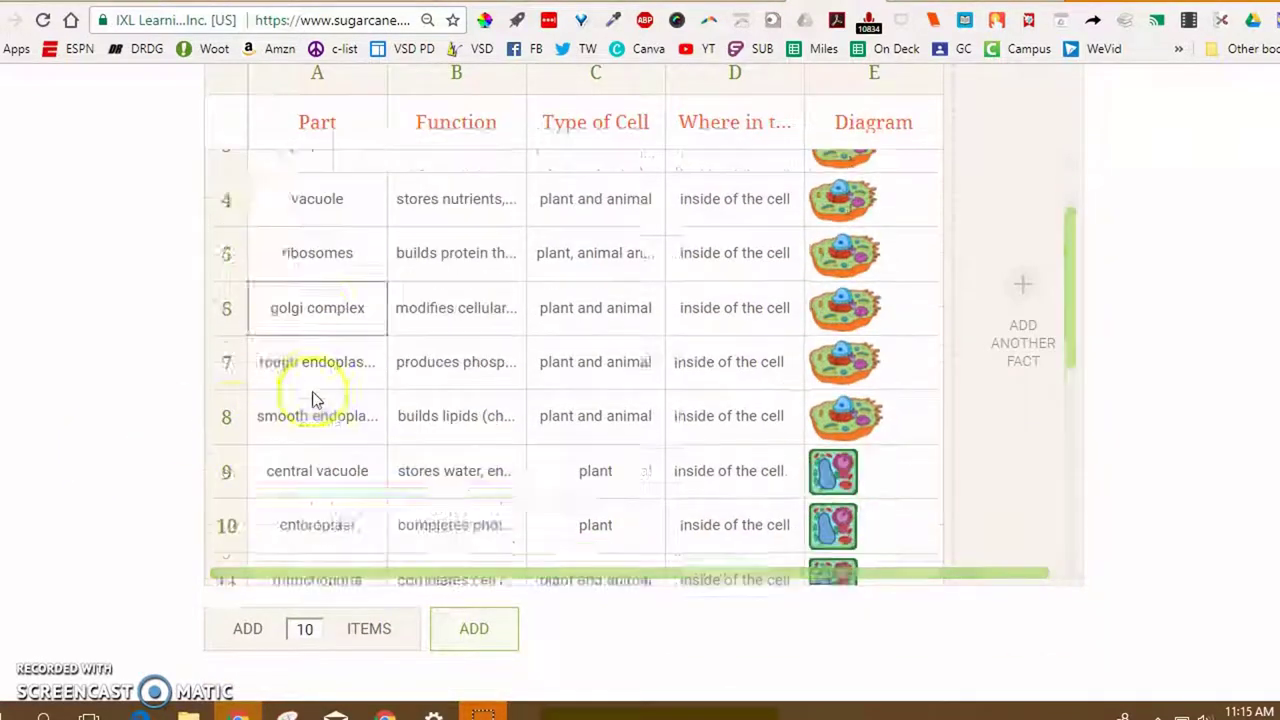
pyautogui.scroll(-5, 312, 400)
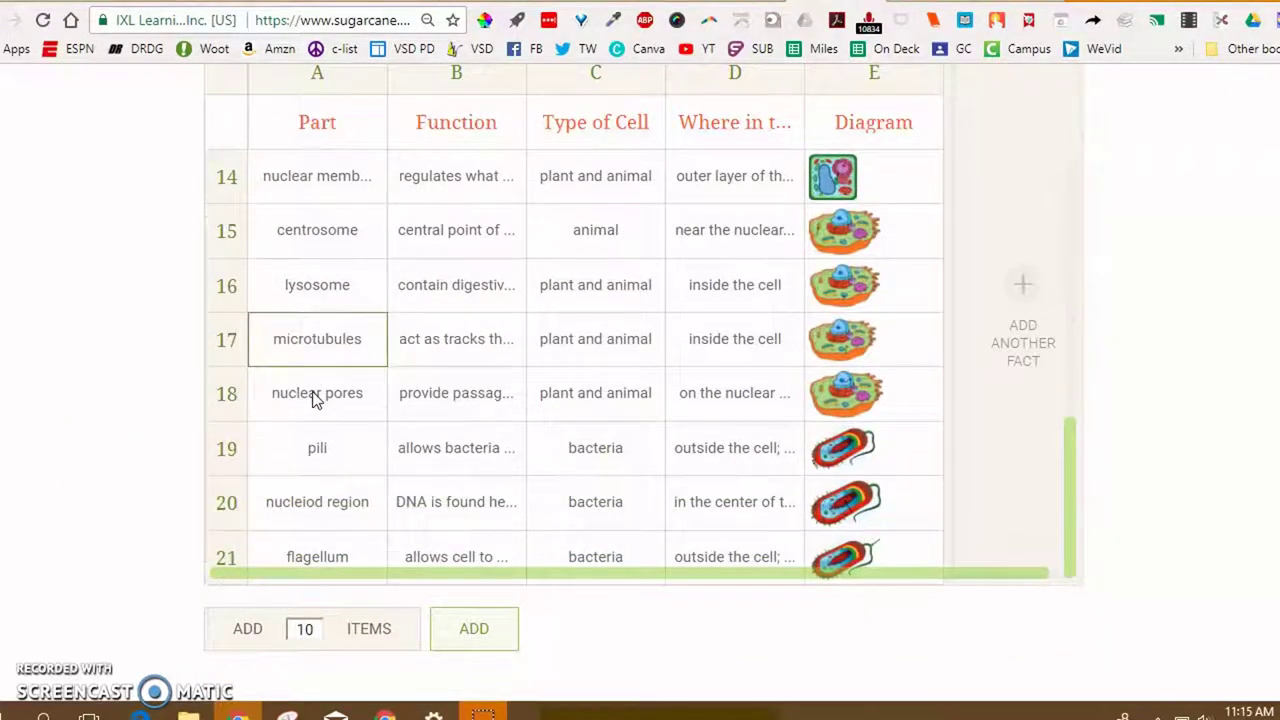
pyautogui.click(306, 630)
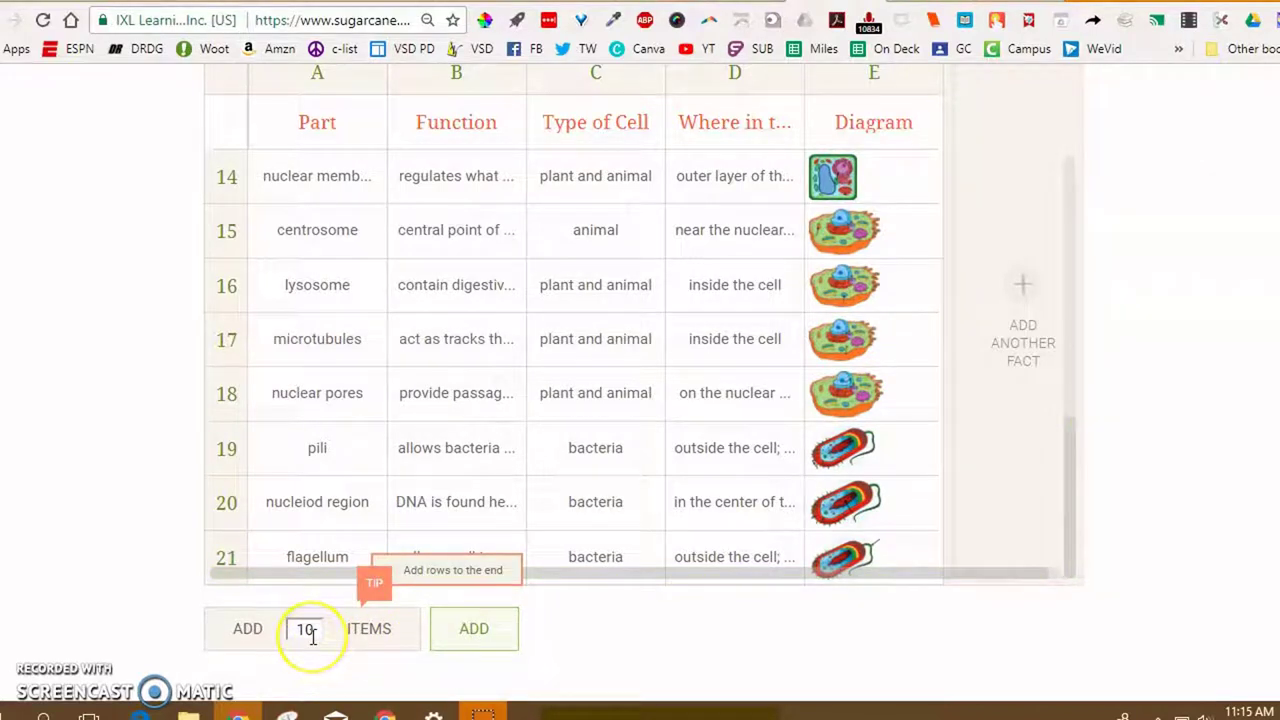
pyautogui.doubleClick(306, 629)
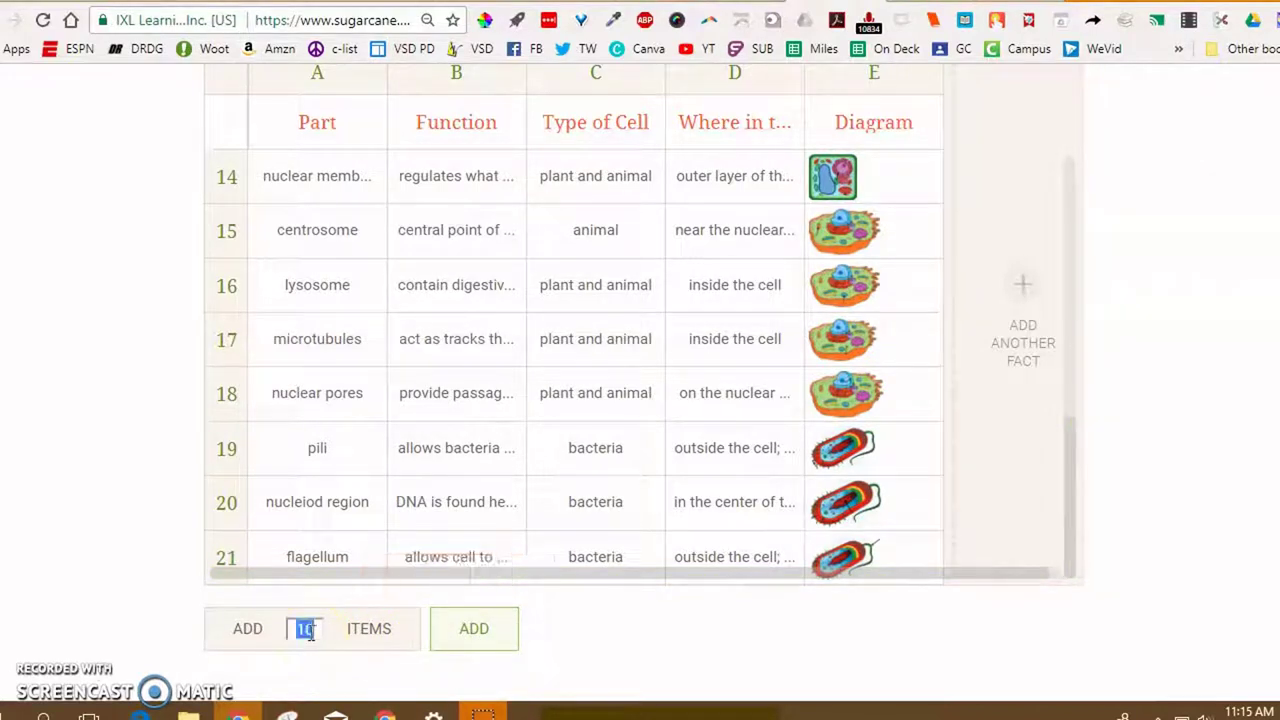
pyautogui.write('1')
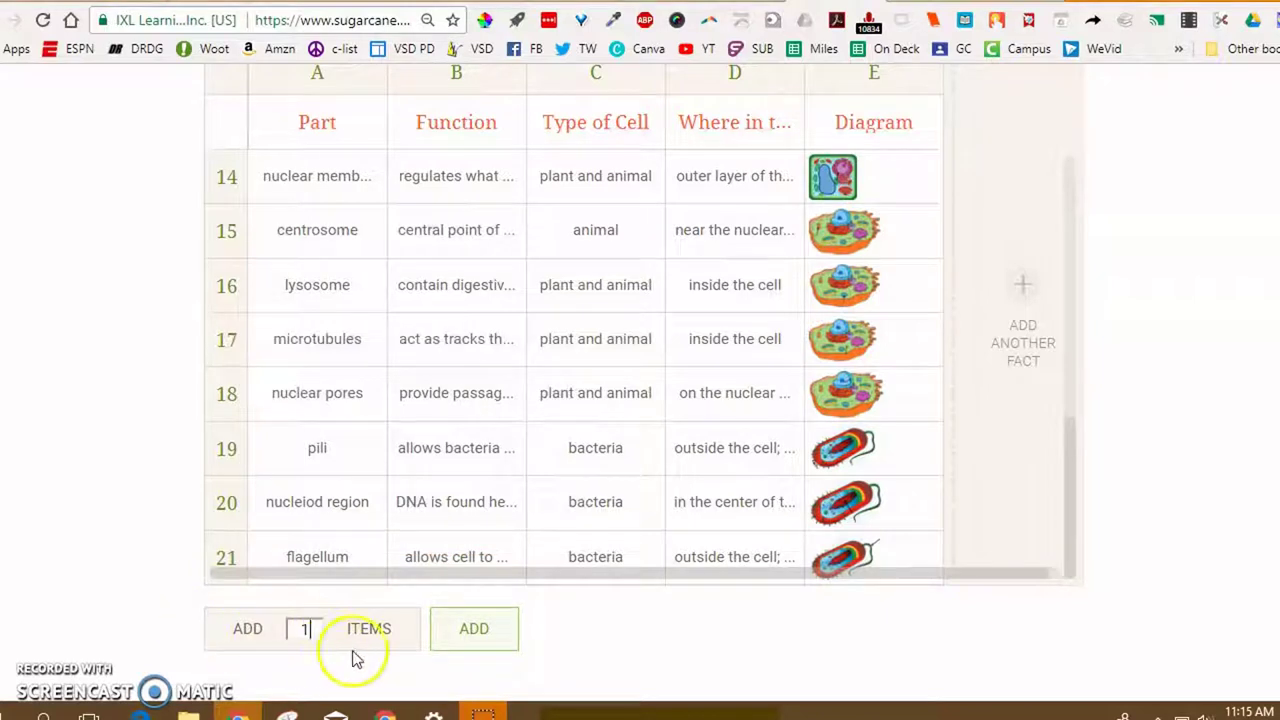
pyautogui.click(460, 645)
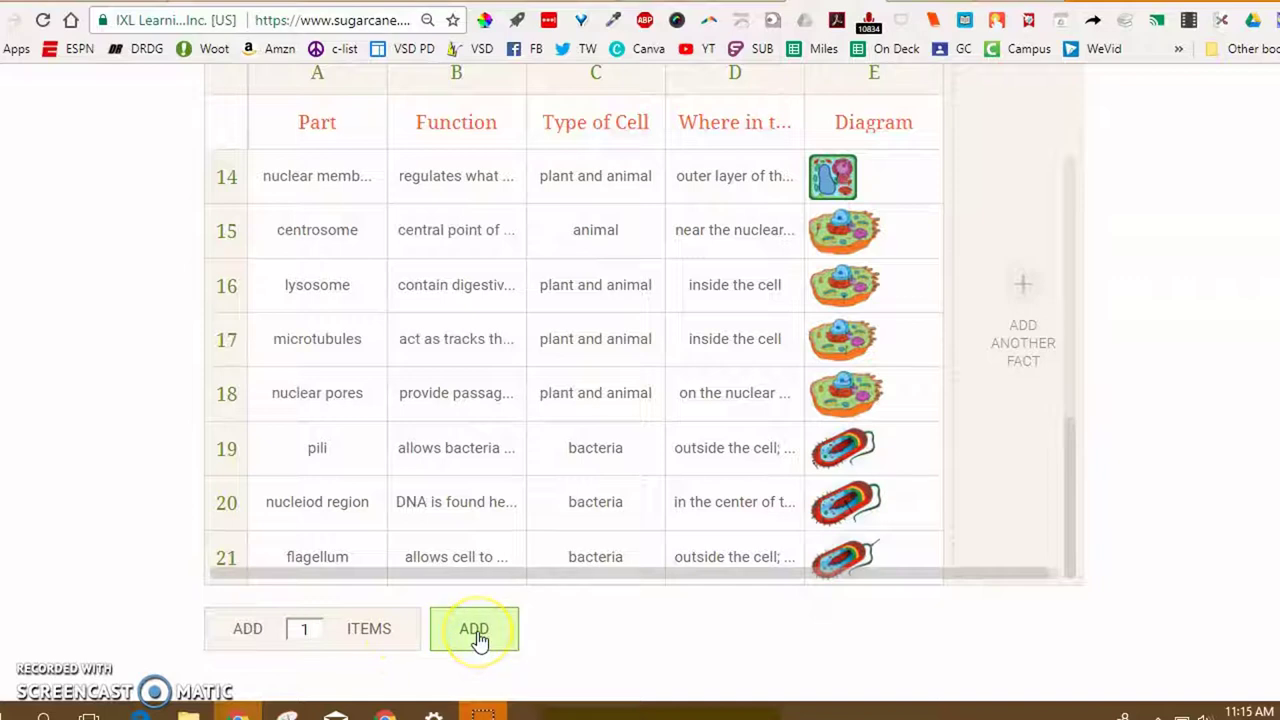
pyautogui.click(342, 628)
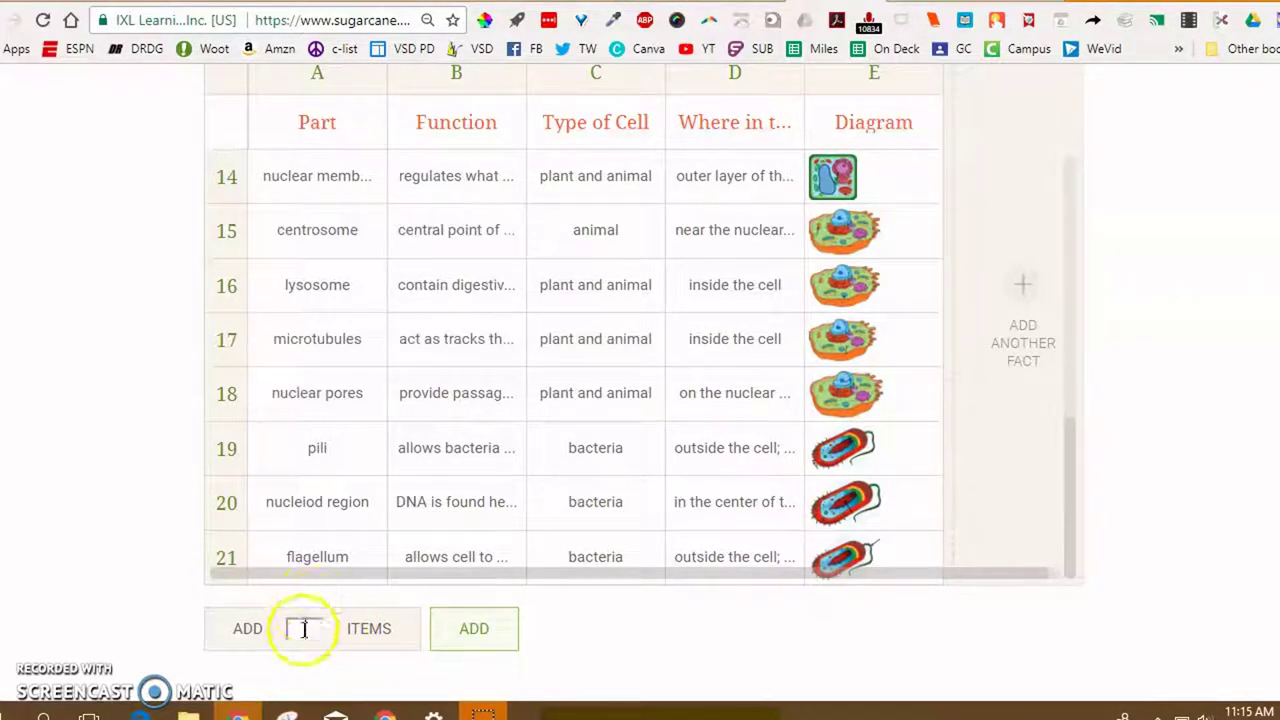
pyautogui.click(224, 557)
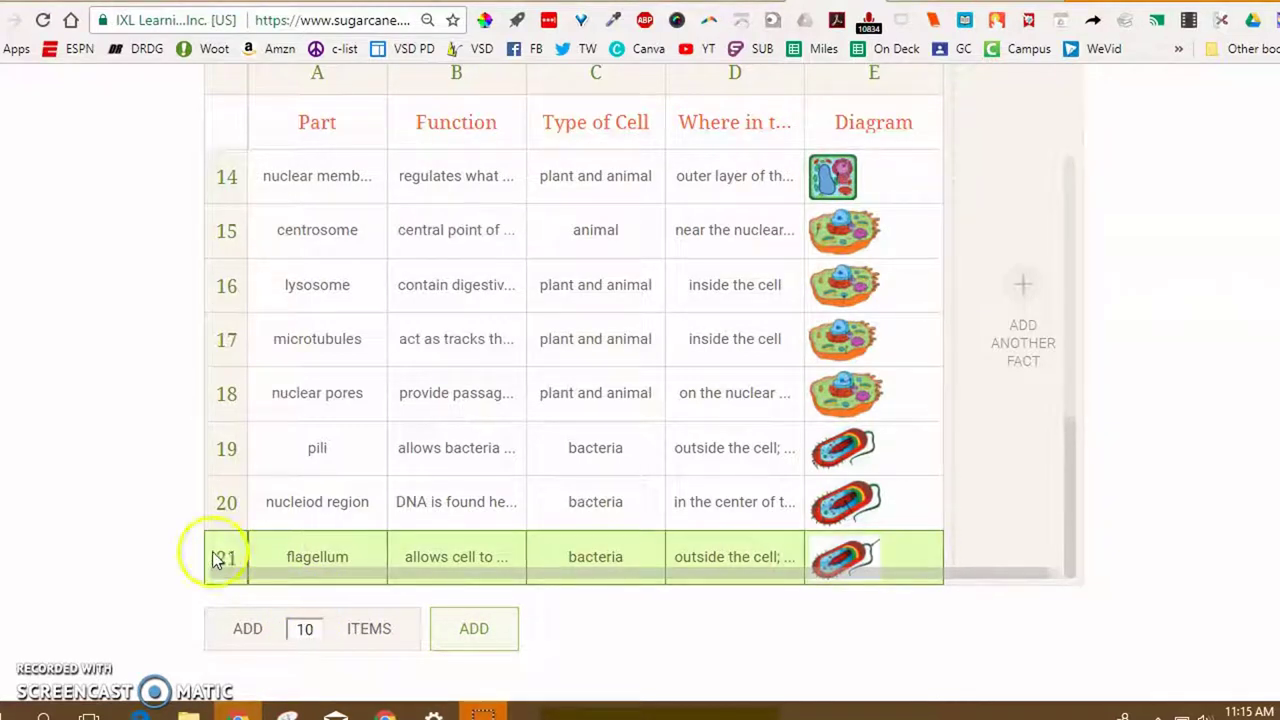
# Open the personal dashboard and review its data sets, games and recent activity.
pyautogui.scroll(5, 214, 560)
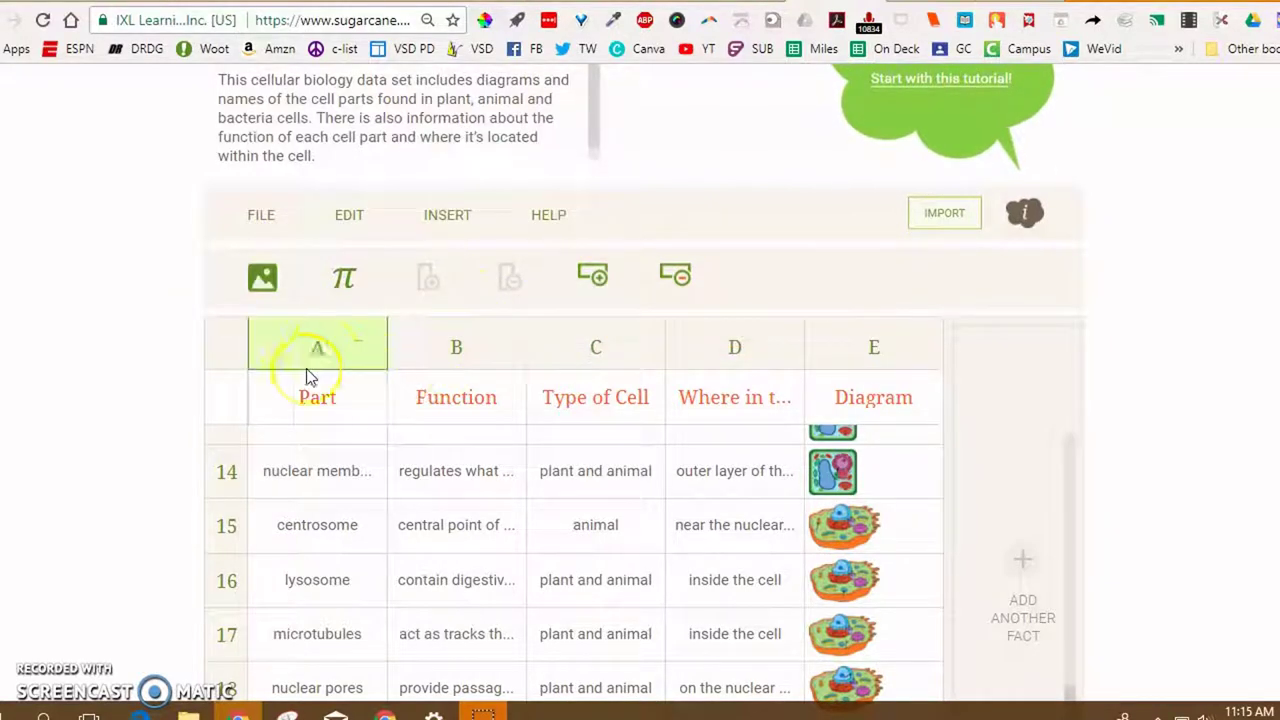
pyautogui.scroll(3, 314, 366)
pyautogui.click(960, 91)
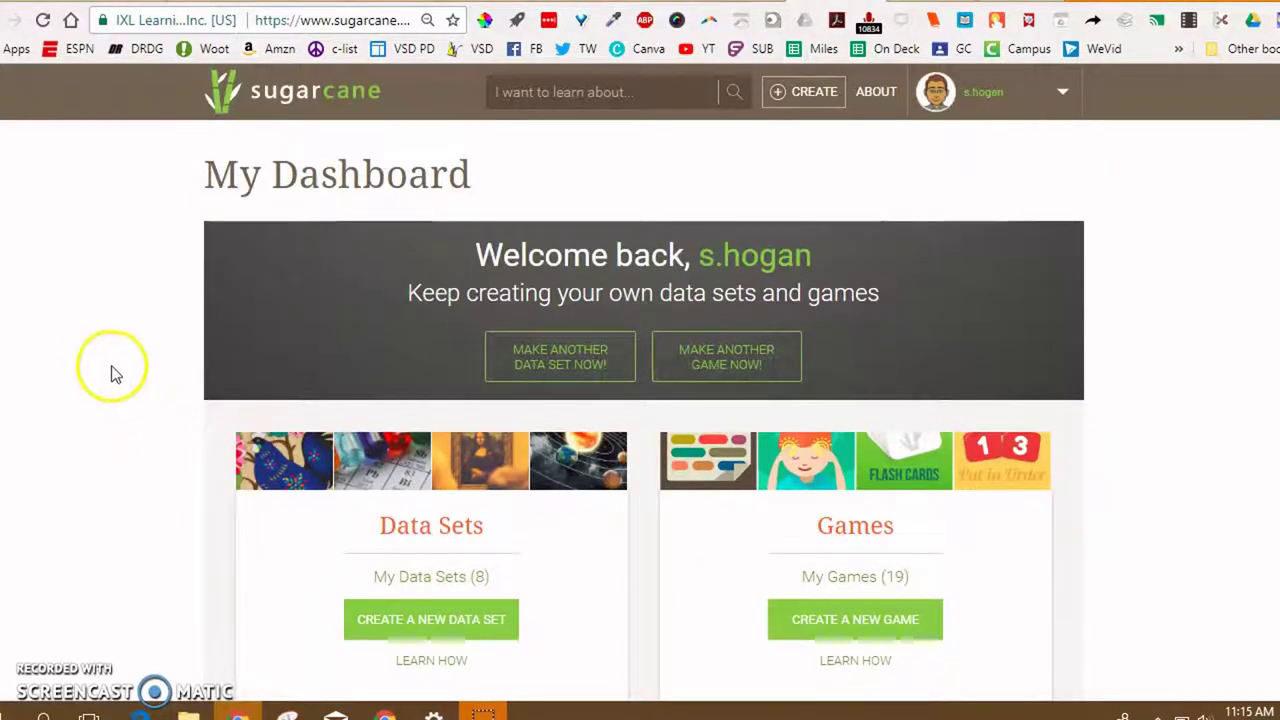
pyautogui.scroll(-2, 110, 370)
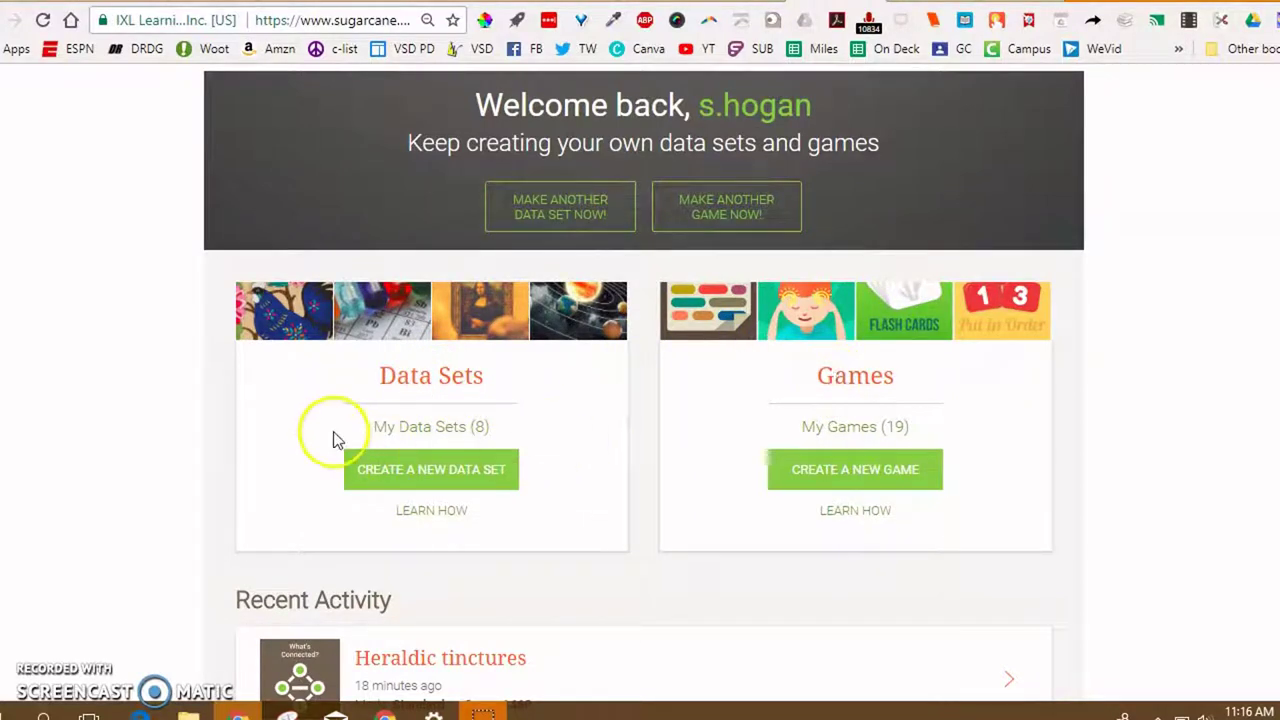
pyautogui.scroll(-3, 128, 400)
pyautogui.scroll(-1, 128, 400)
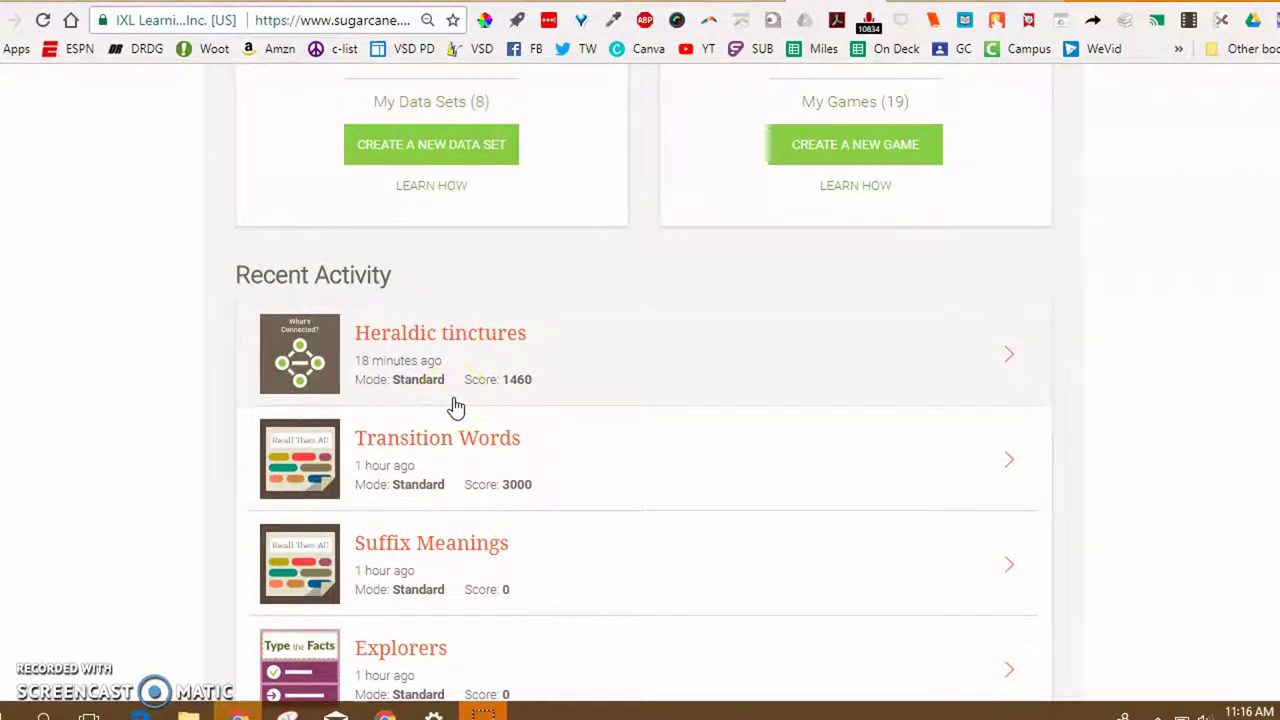
pyautogui.scroll(1, 203, 337)
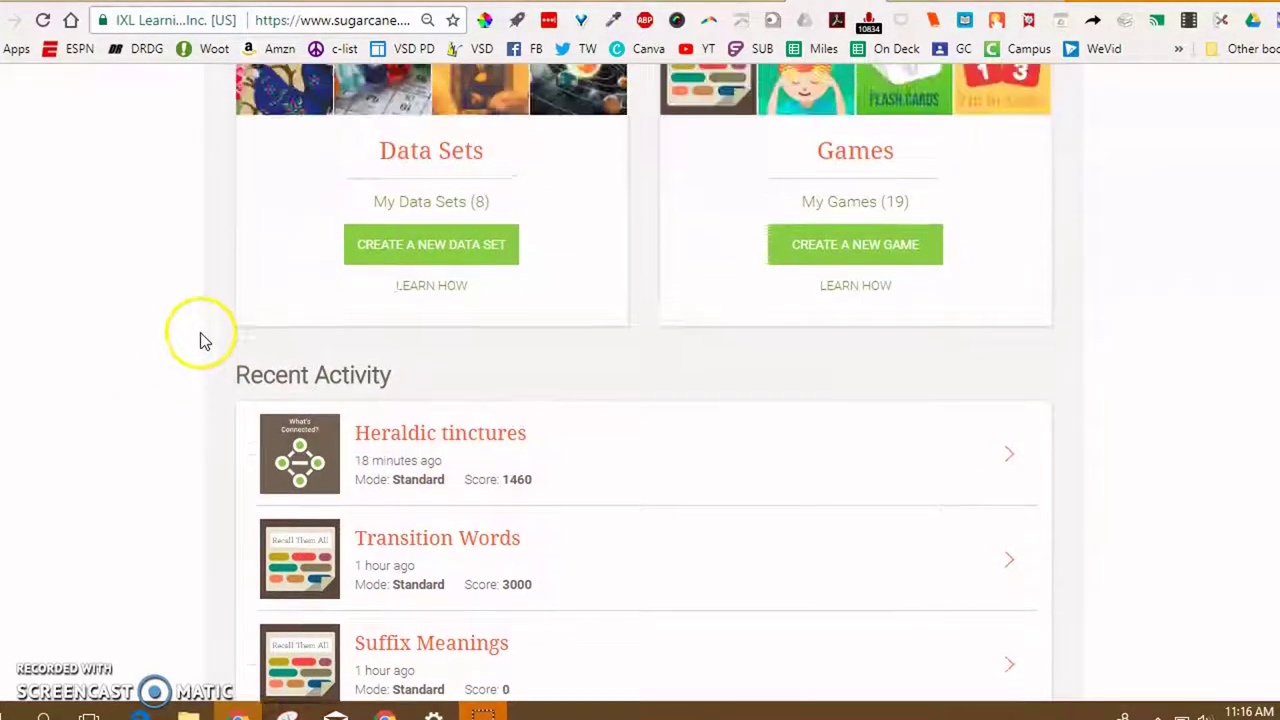
# Open the Percy Jackson: The Lightning Thief data set from the saved data sets and start making another game from it.
pyautogui.click(422, 210)
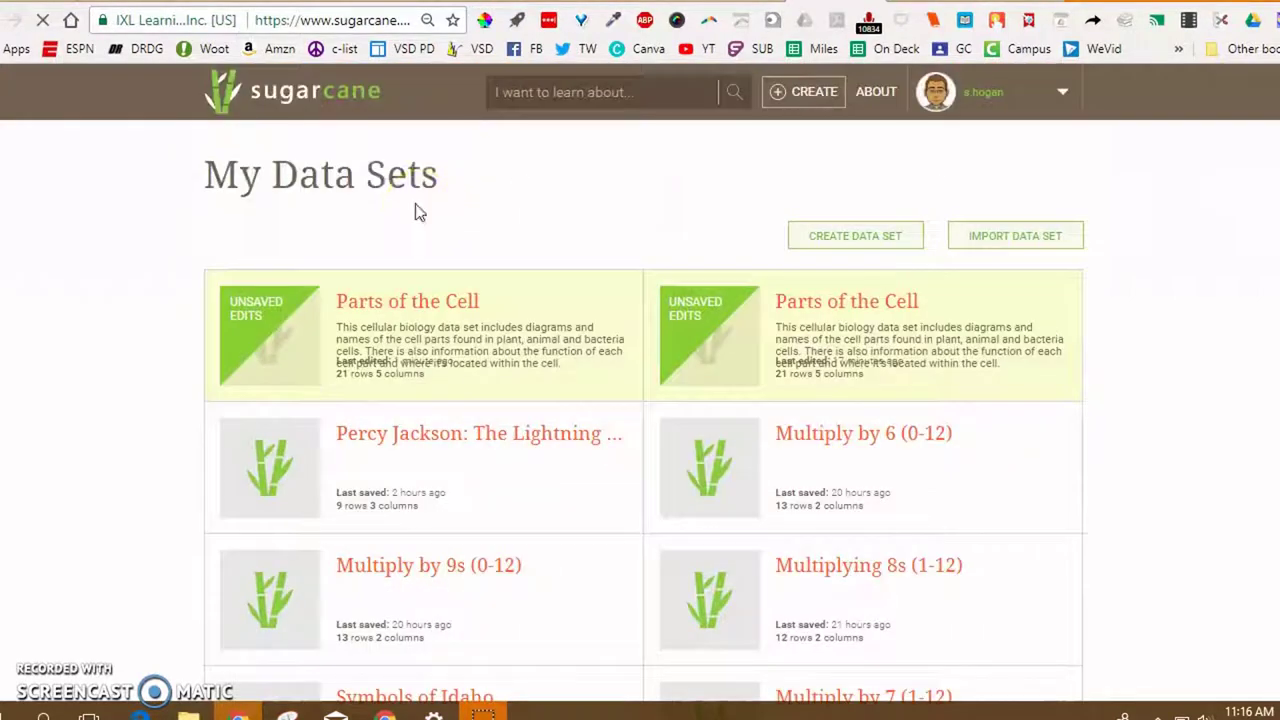
pyautogui.click(505, 447)
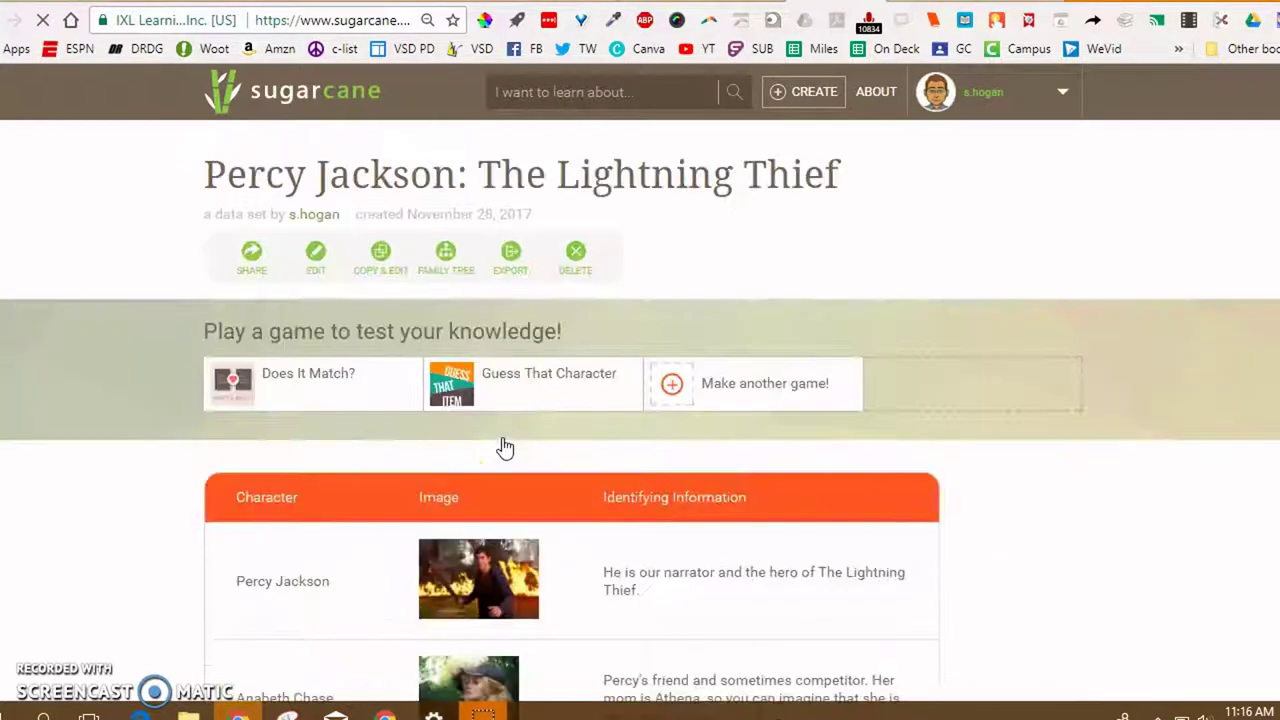
pyautogui.moveTo(347, 398)
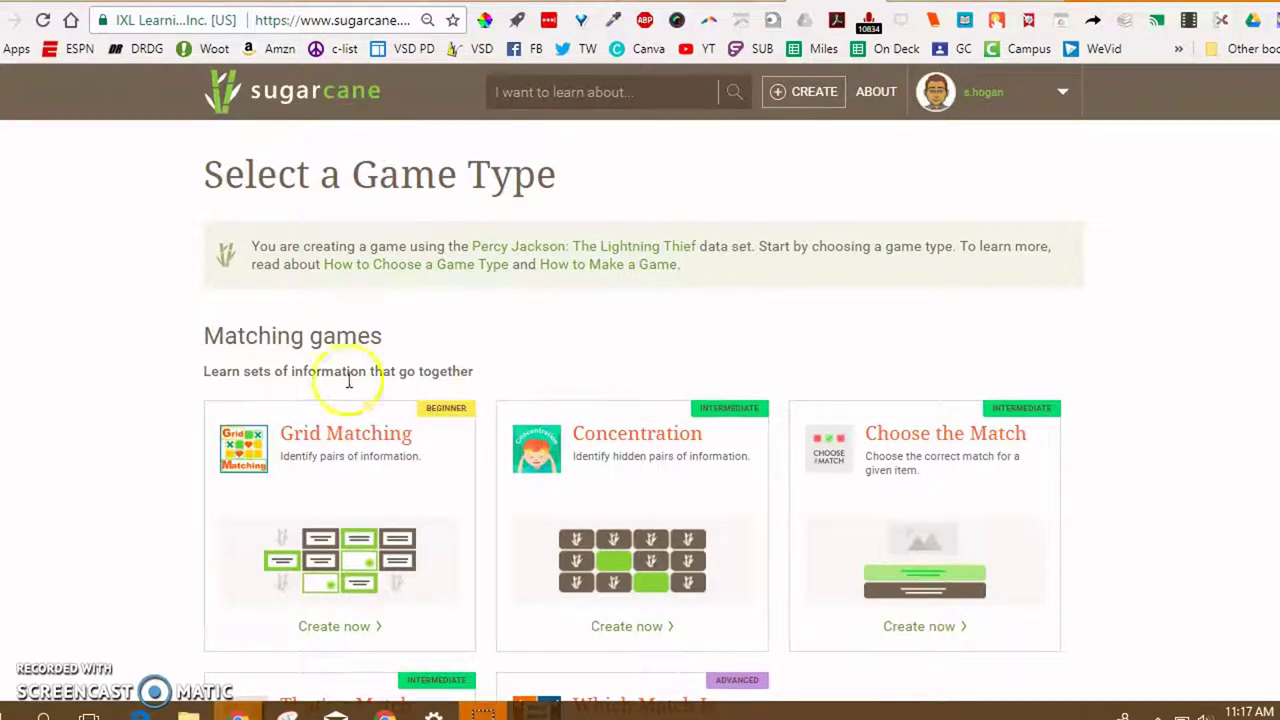
# Examine the matching, associating, typing, ordering, categorizing and other game types offered for the Percy Jackson data set.
pyautogui.scroll(-2, 131, 362)
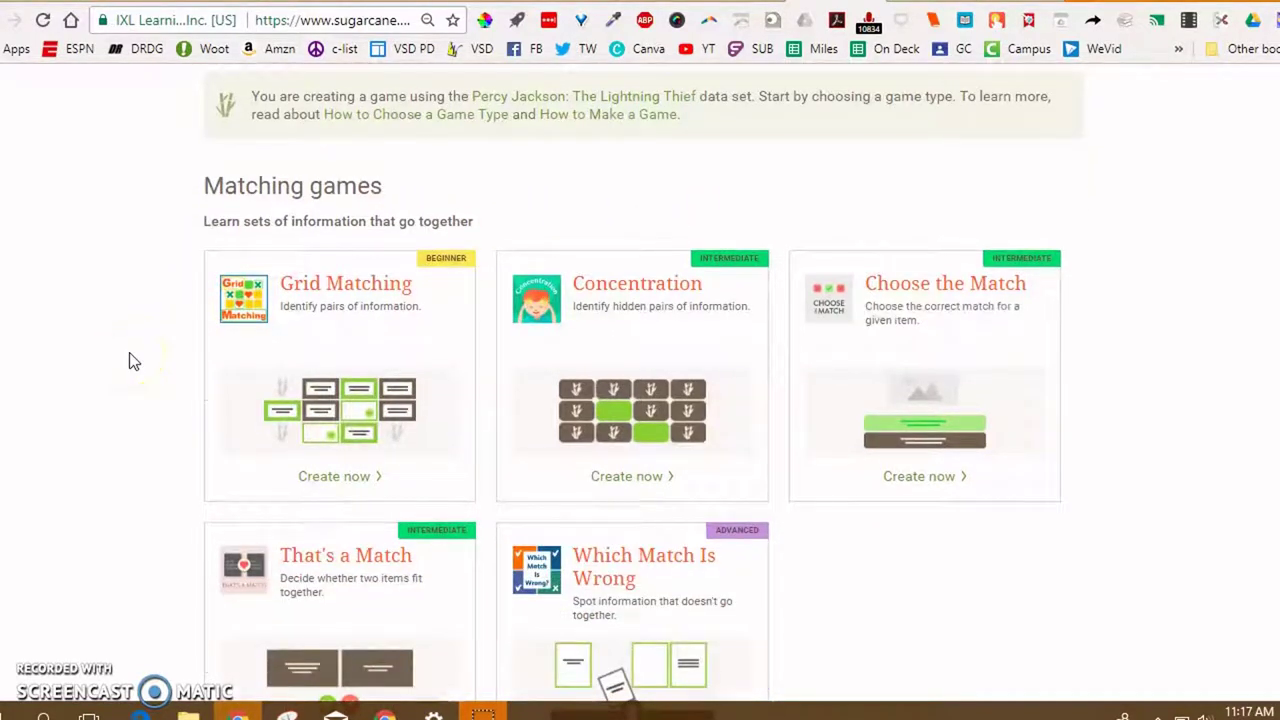
pyautogui.scroll(-2, 109, 300)
pyautogui.scroll(-4, 109, 300)
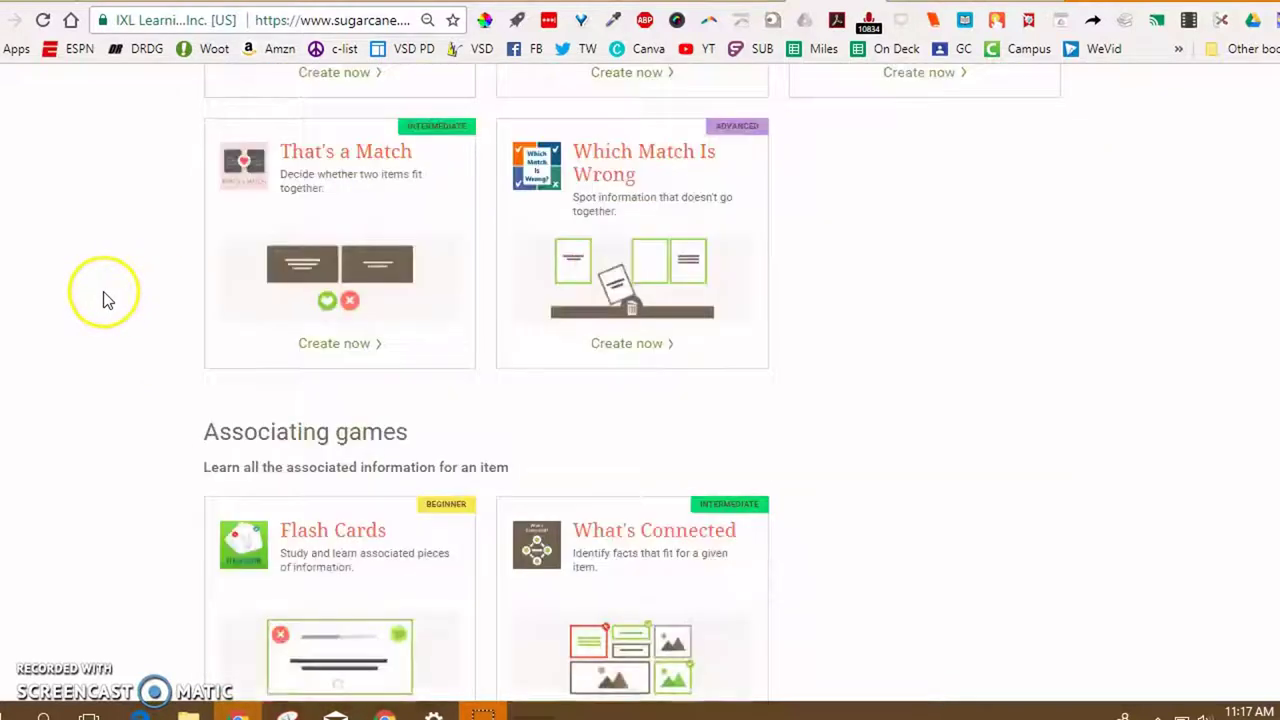
pyautogui.scroll(-1, 108, 301)
pyautogui.scroll(-6, 108, 300)
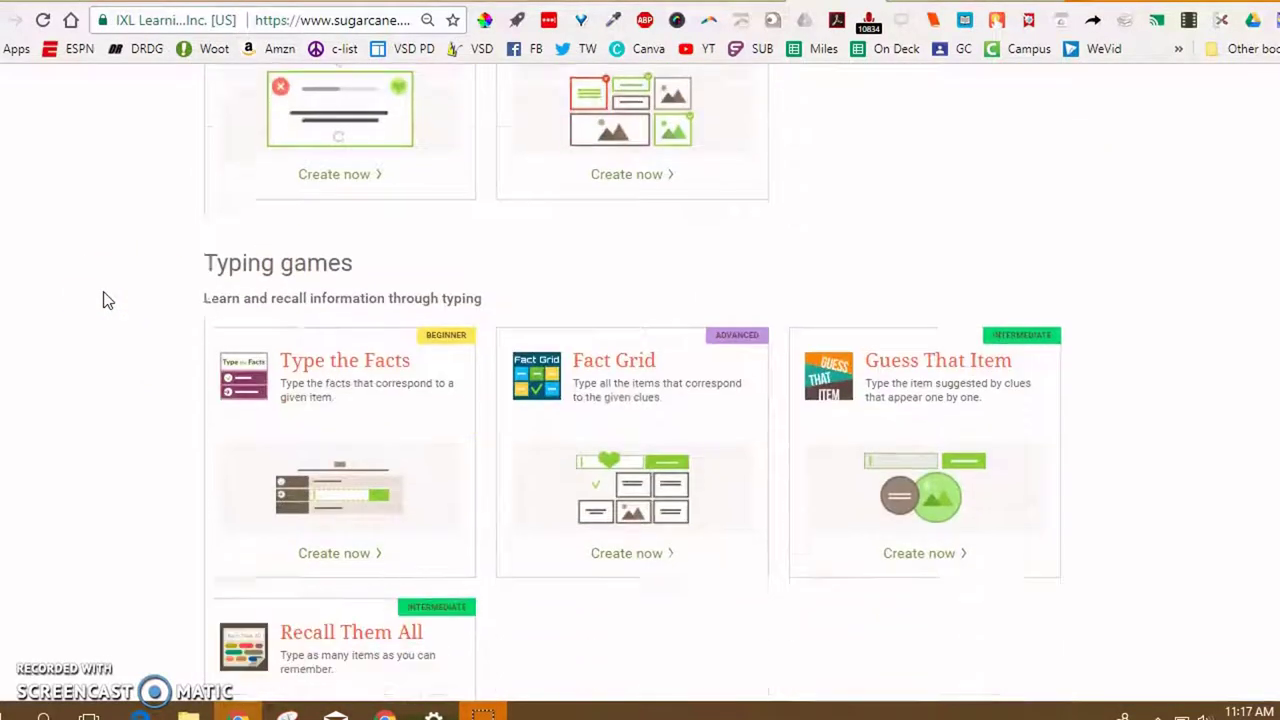
pyautogui.scroll(-6, 108, 300)
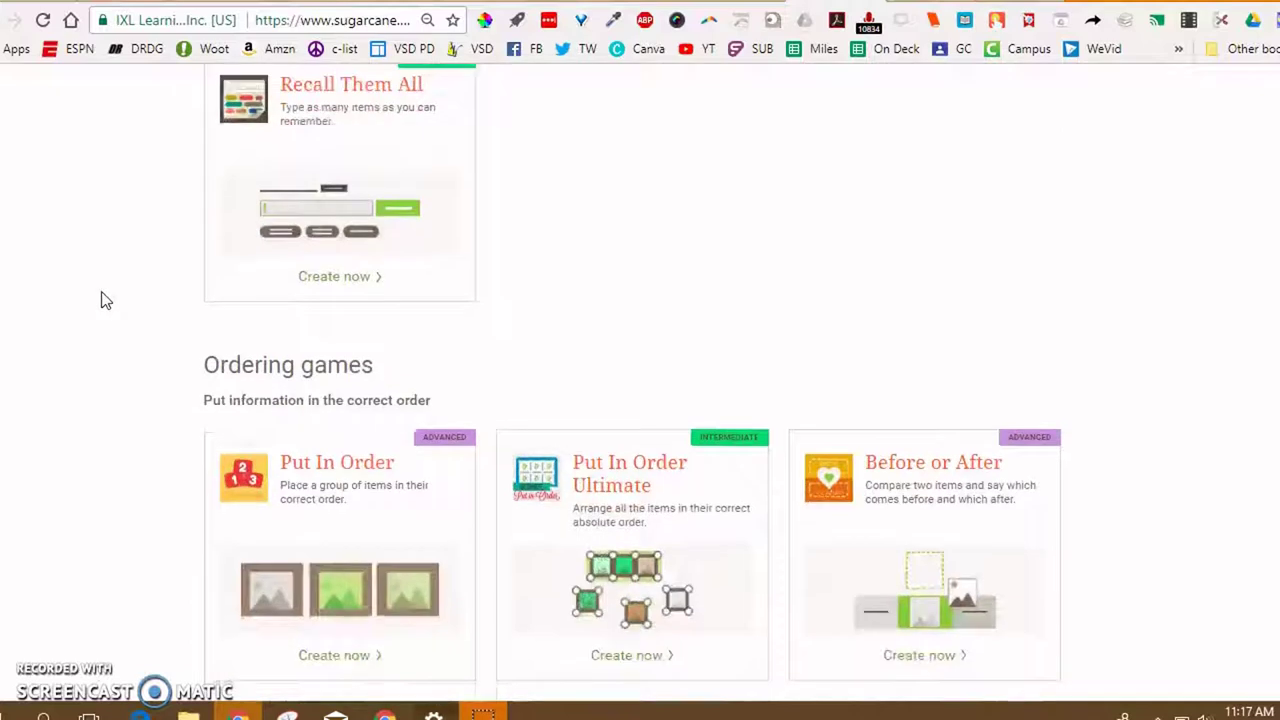
pyautogui.scroll(-4, 106, 300)
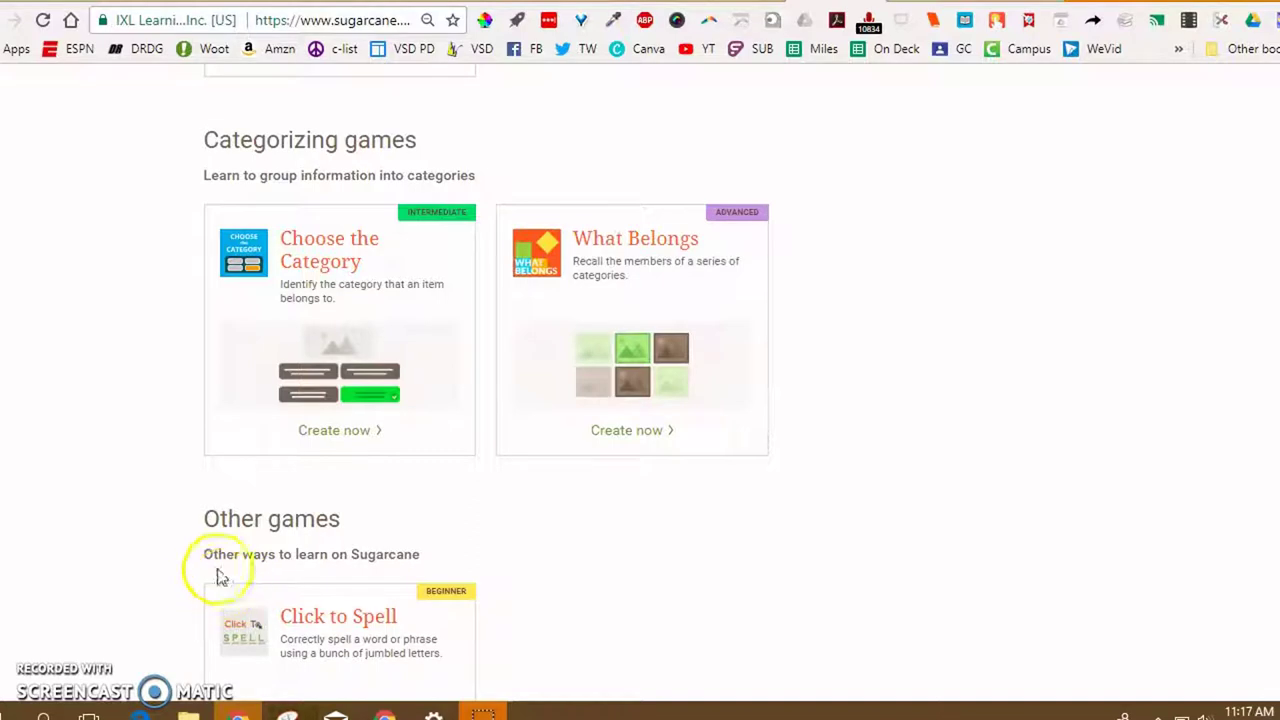
pyautogui.scroll(15, 122, 403)
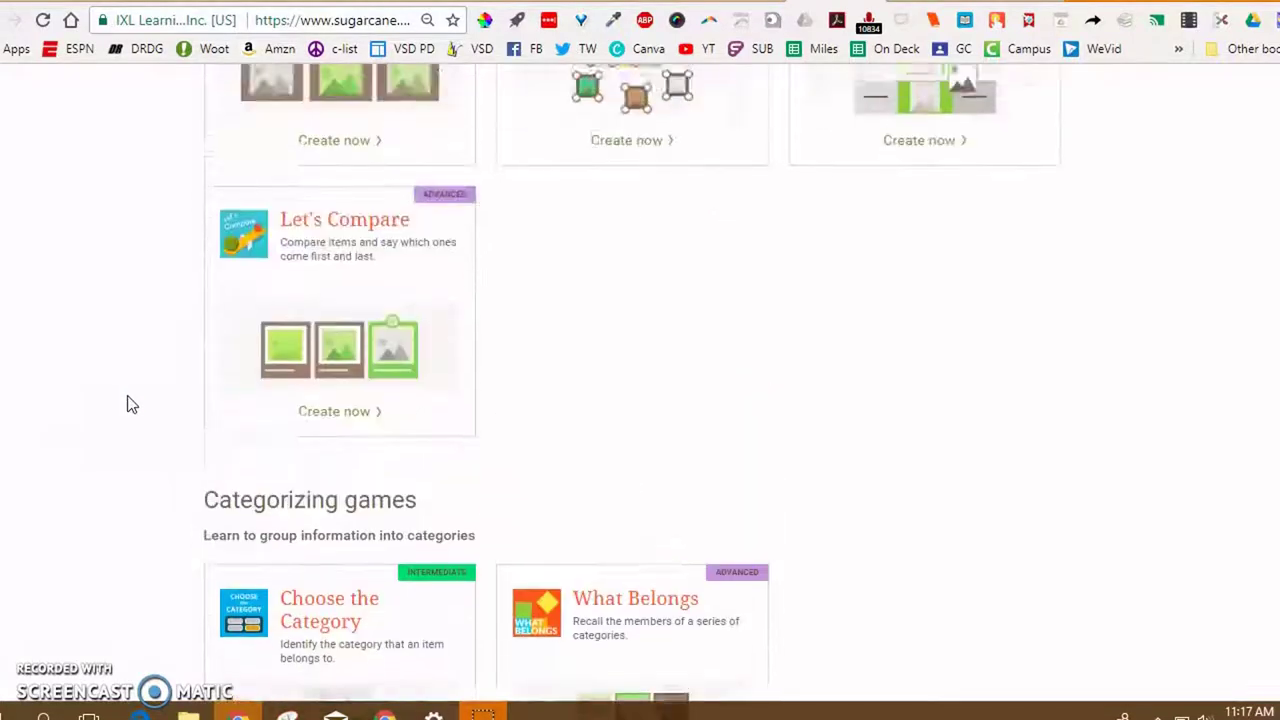
pyautogui.scroll(1, 126, 403)
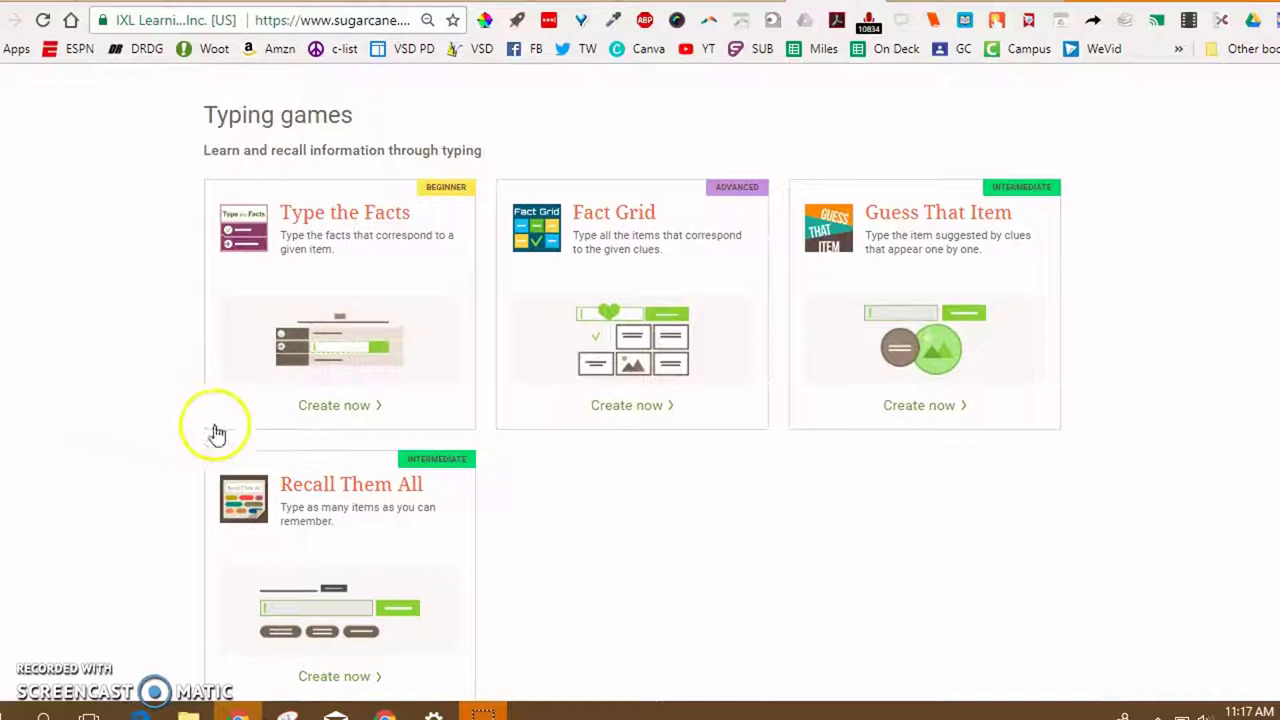
pyautogui.scroll(7, 476, 404)
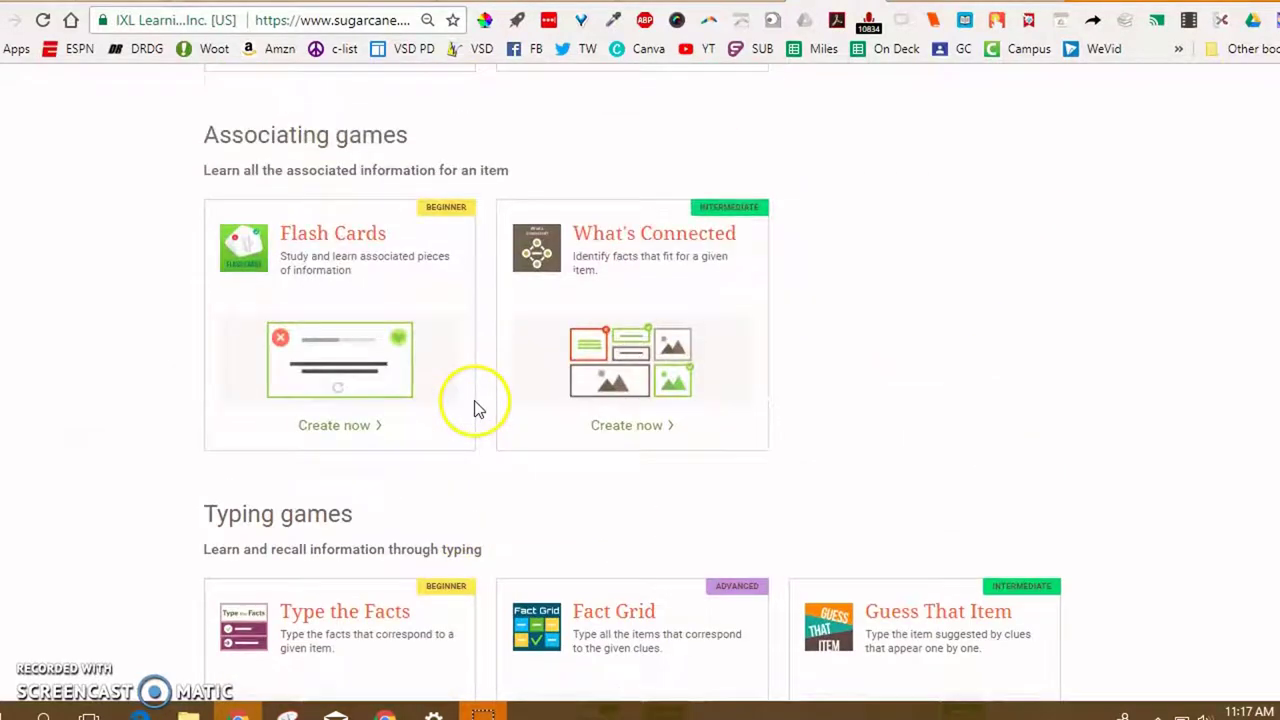
pyautogui.scroll(5, 475, 405)
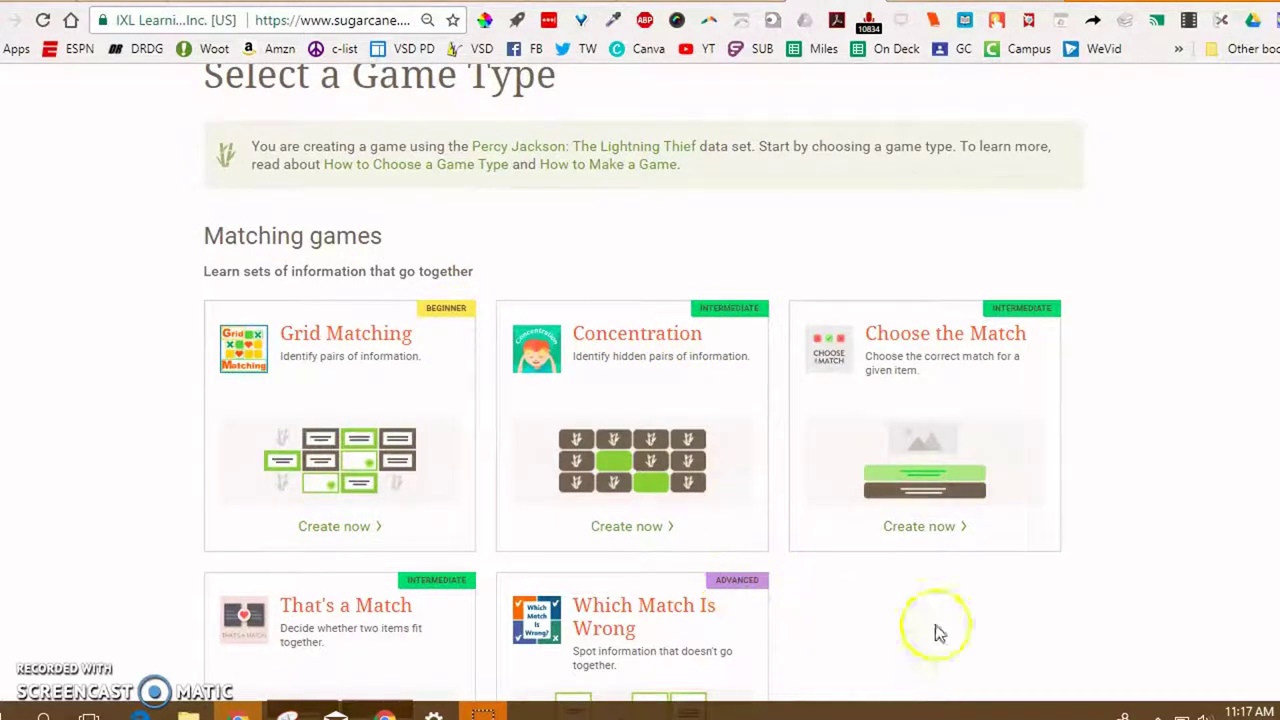
pyautogui.scroll(-2, 1106, 532)
pyautogui.scroll(-2, 1106, 532)
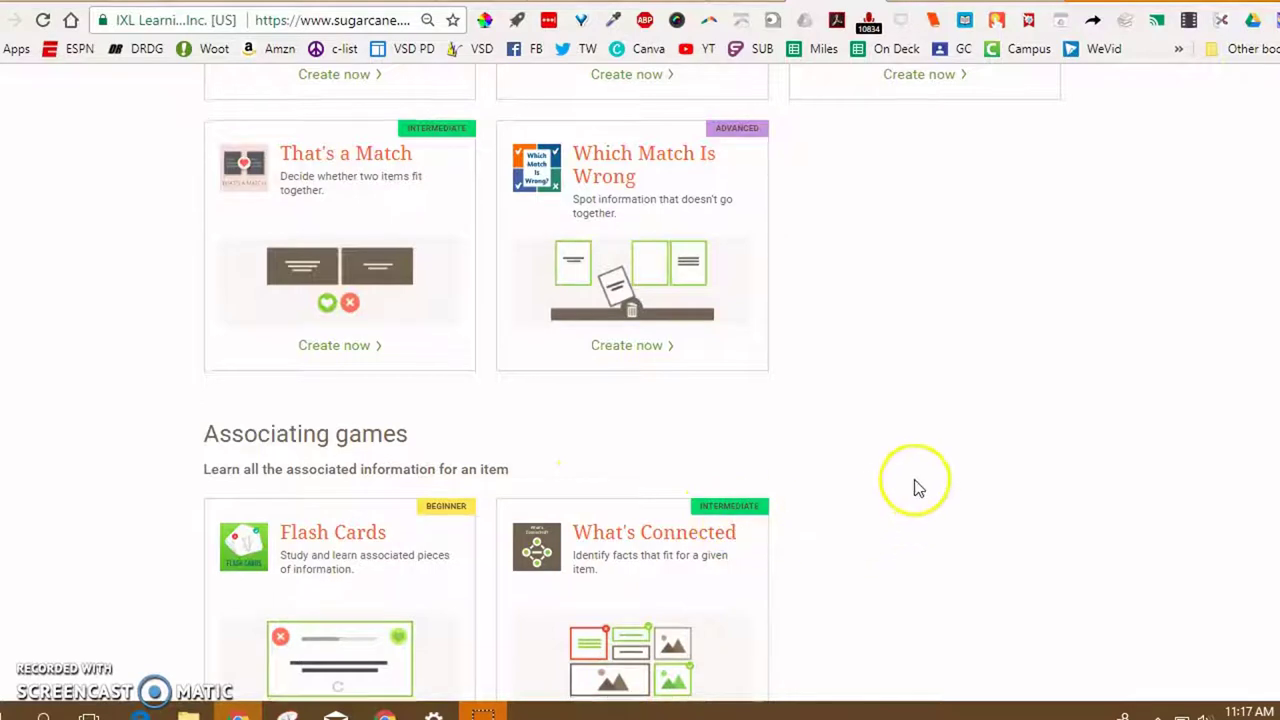
pyautogui.scroll(-2, 914, 486)
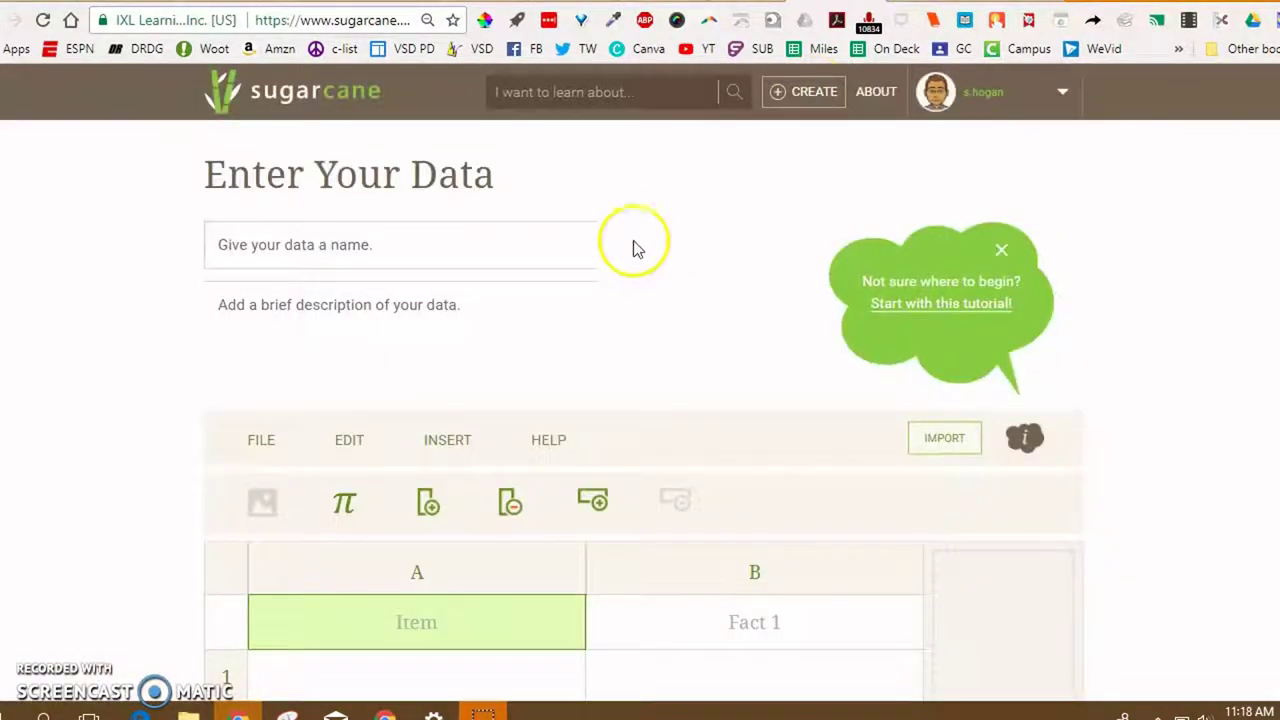
# Name the new data set "Sample Set" and title its first column "Answer".
pyautogui.click(361, 250)
pyautogui.write('Sample Set')
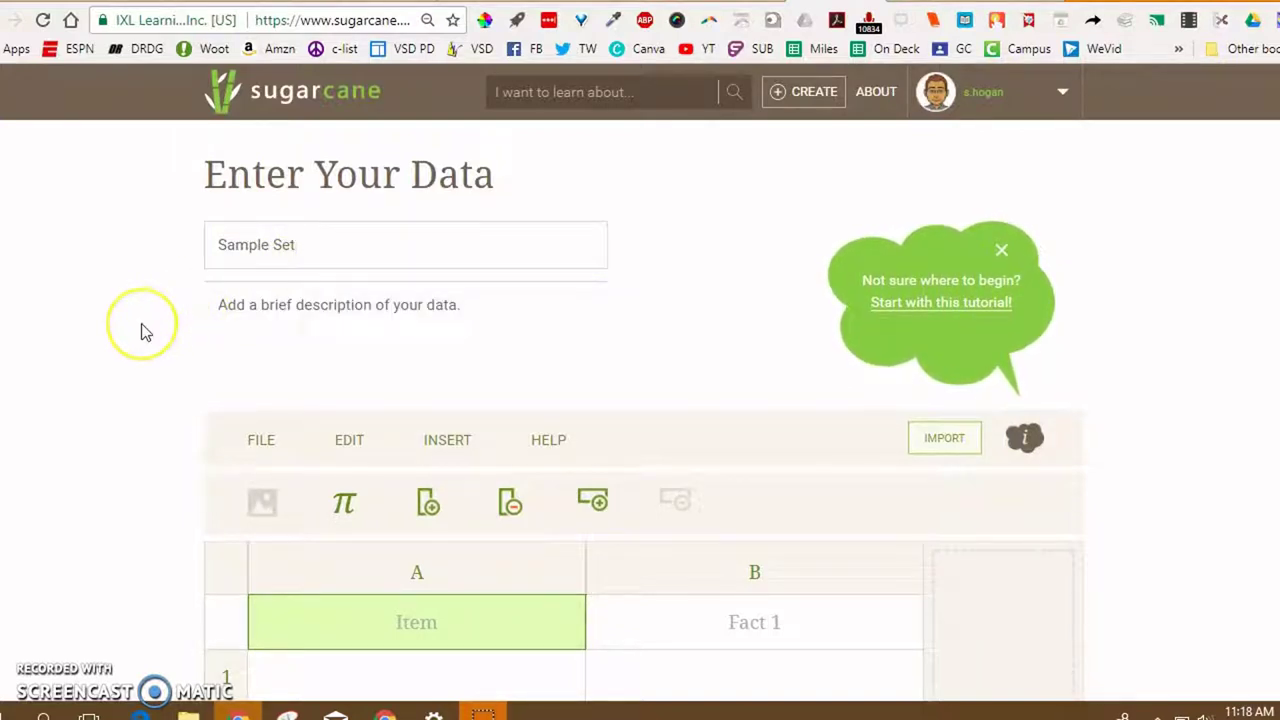
pyautogui.scroll(-3, 114, 245)
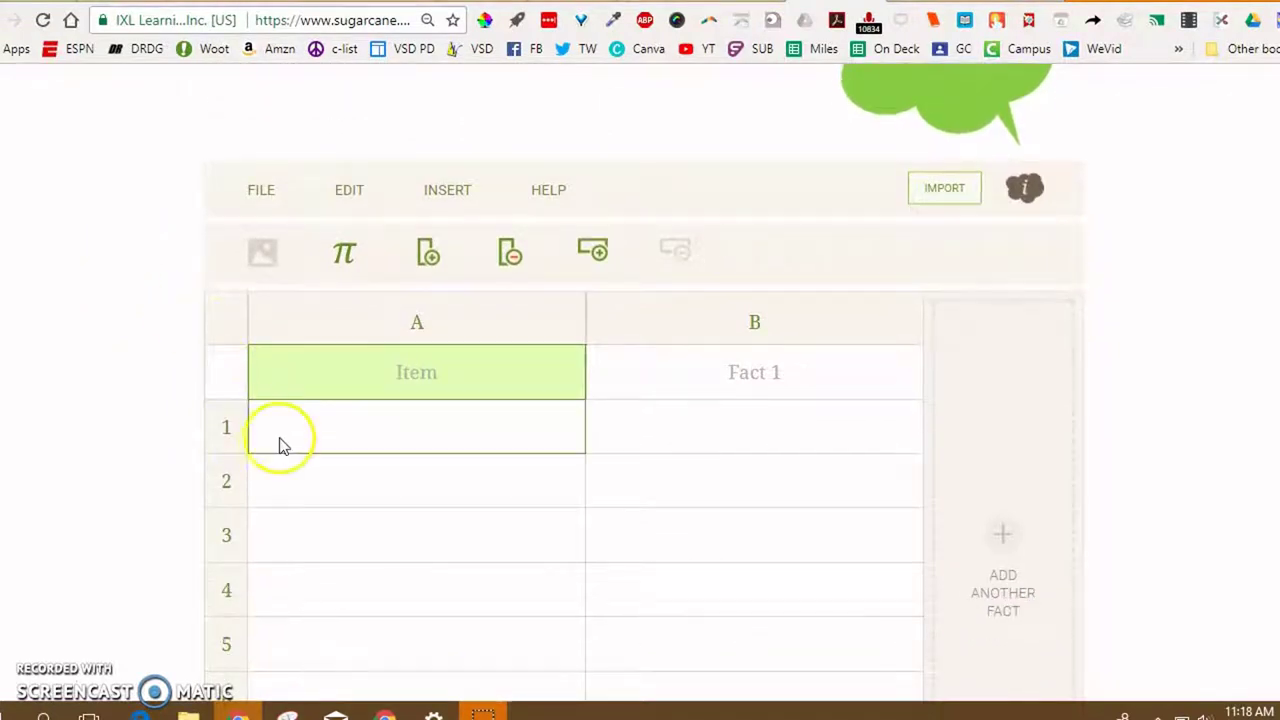
pyautogui.click(472, 374)
pyautogui.write('Answer')
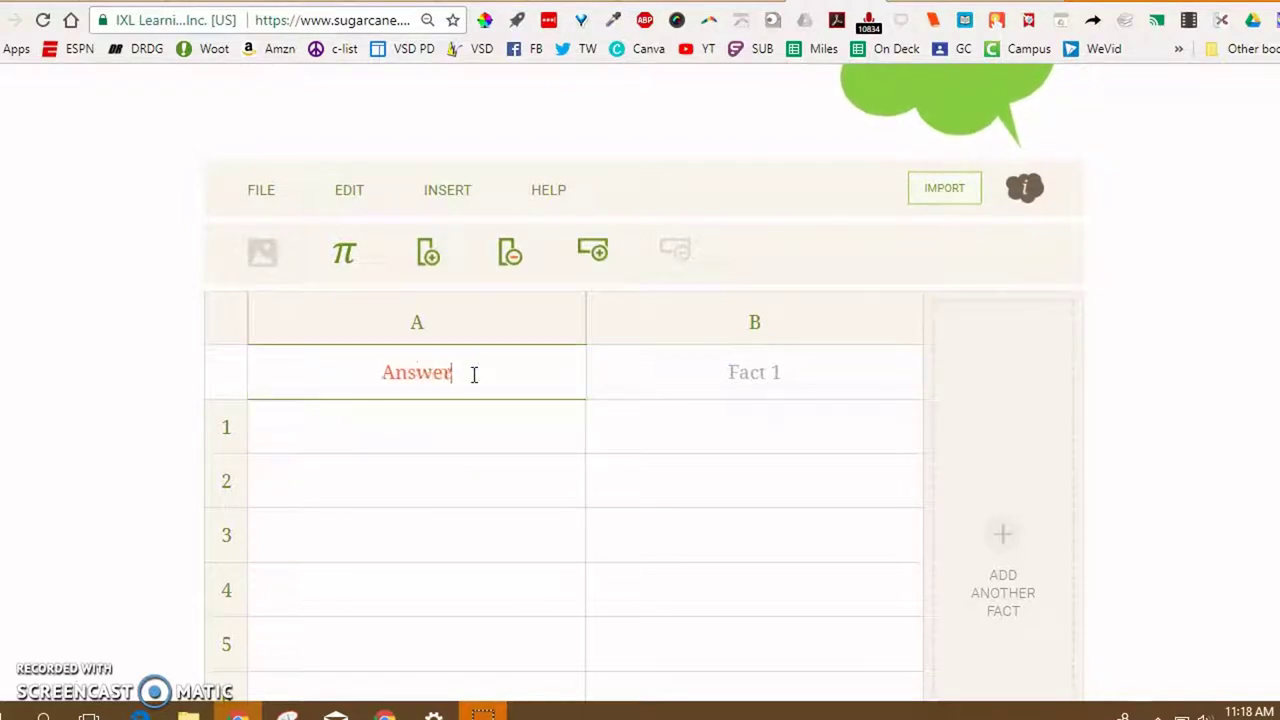
# Title the second column "Information" and add a third column titled "Image".
pyautogui.click(754, 375)
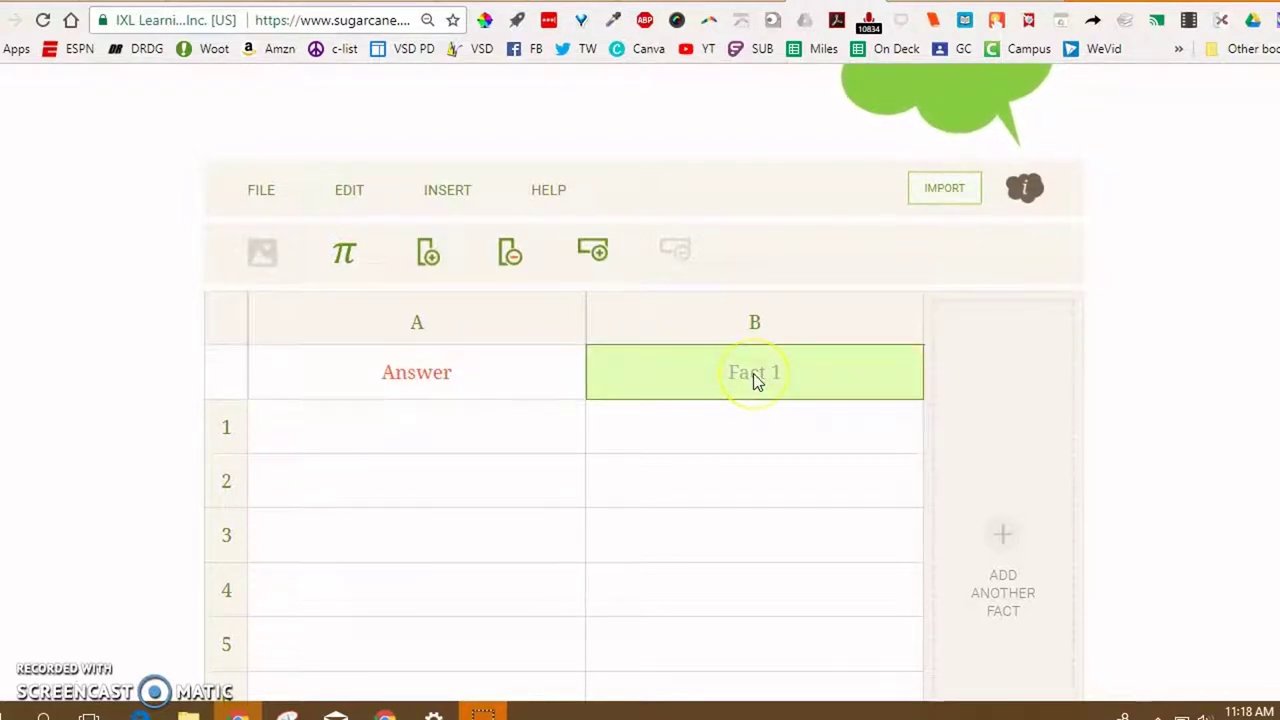
pyautogui.click(753, 373)
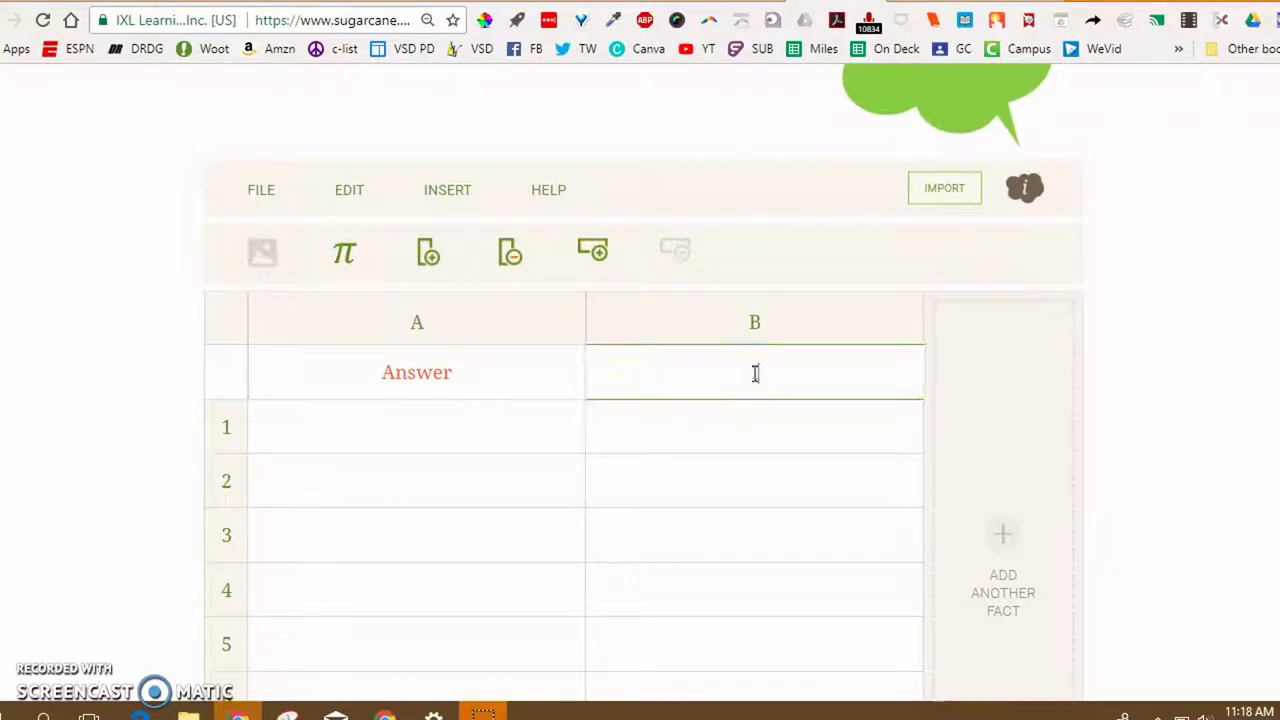
pyautogui.write('Information')
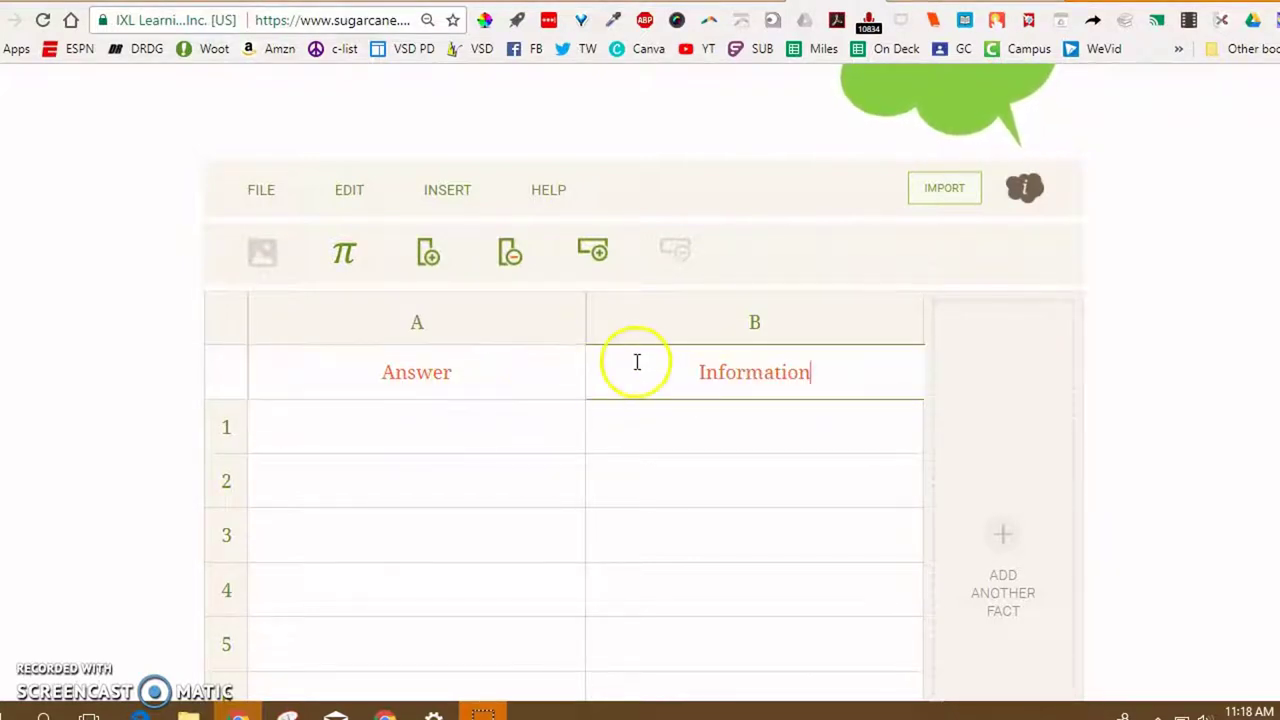
pyautogui.click(1008, 540)
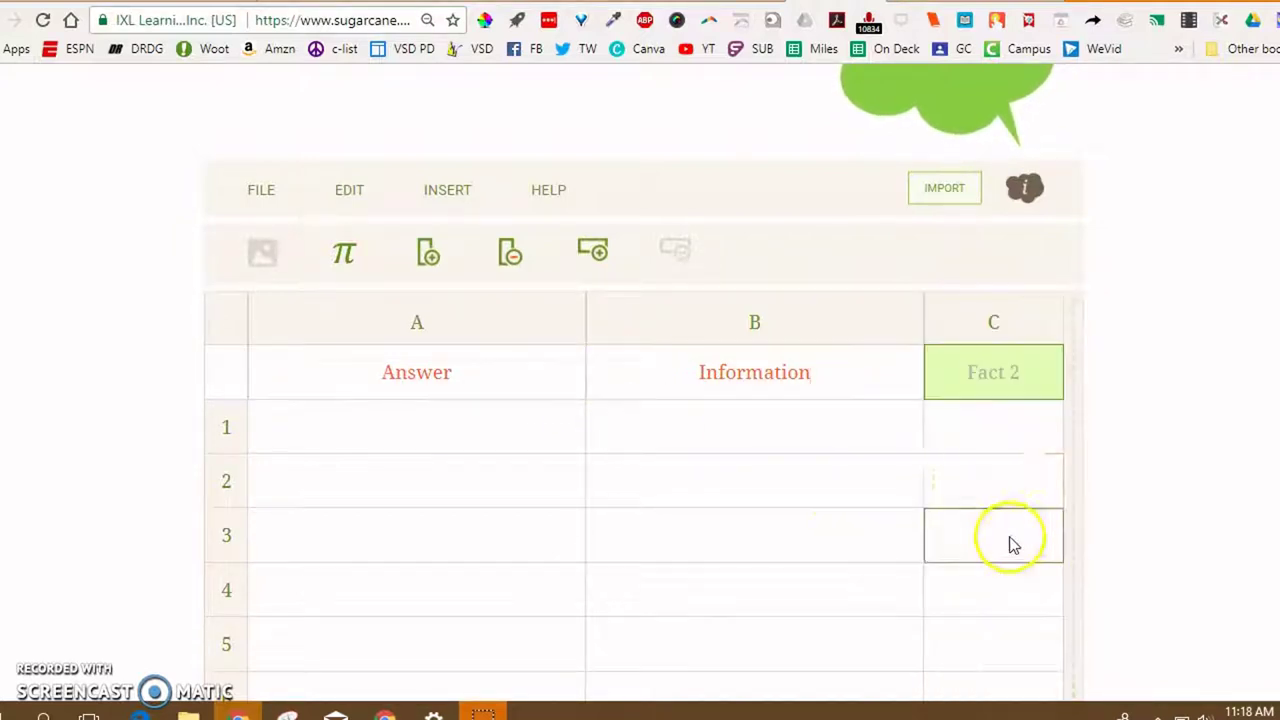
pyautogui.click(1012, 380)
pyautogui.write('Image')
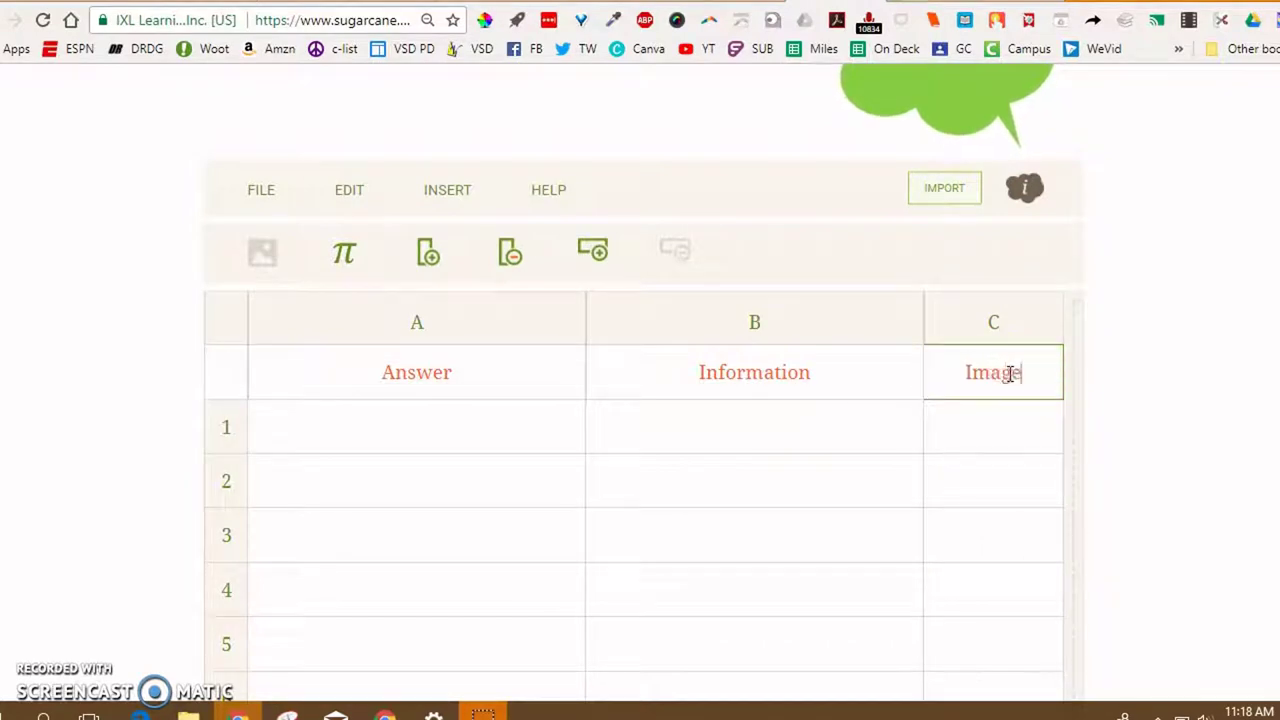
# Narrow the Information column and widen the Image column of the table.
pyautogui.click(998, 425)
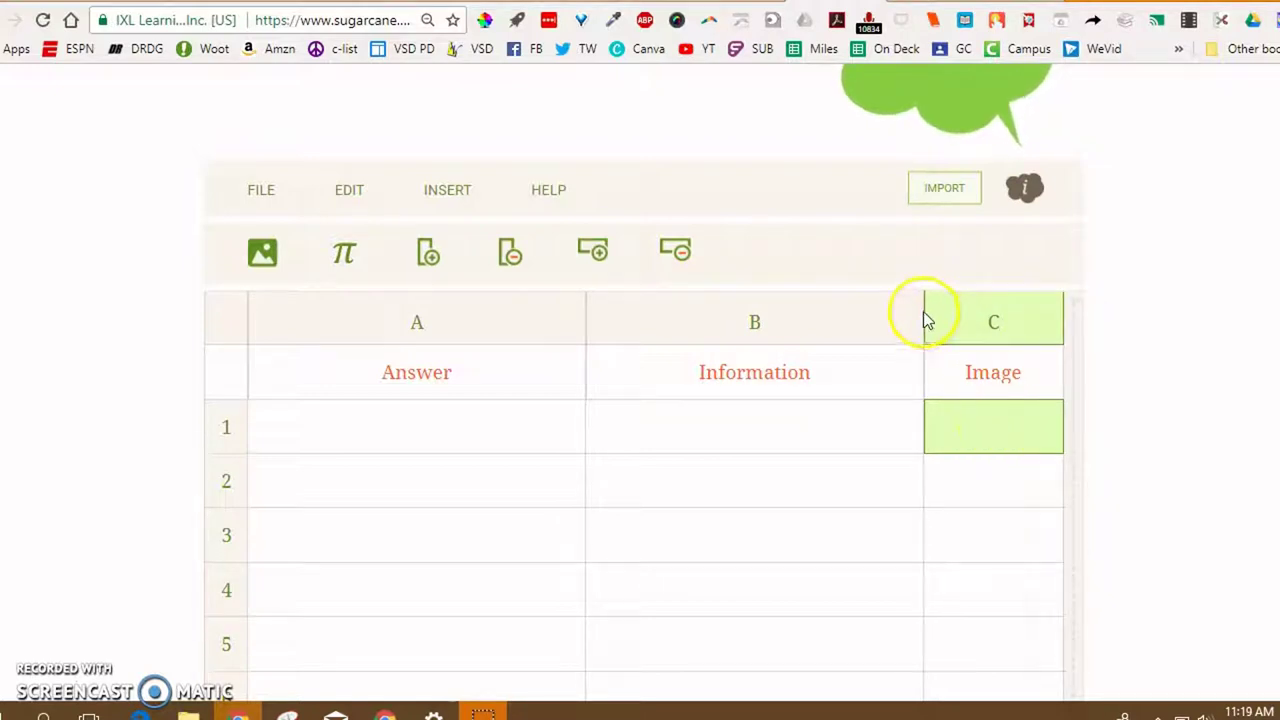
pyautogui.moveTo(921, 315); pyautogui.dragTo(840, 325)
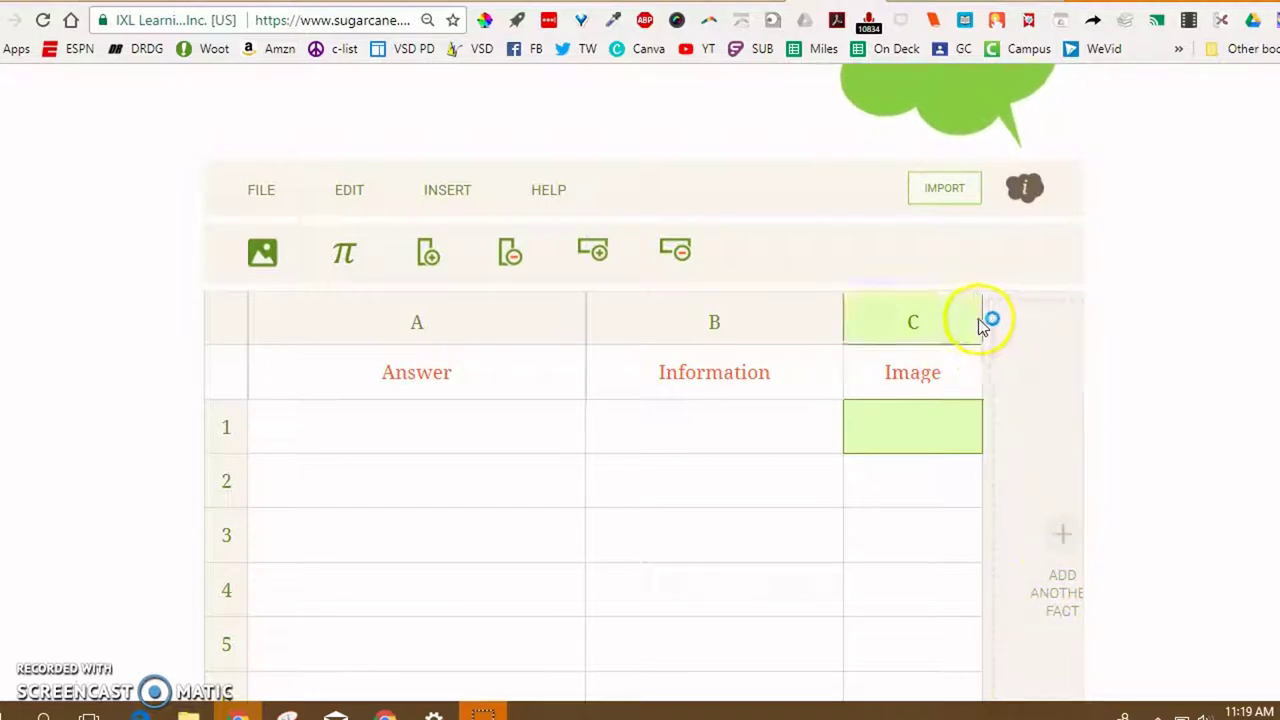
pyautogui.moveTo(980, 317); pyautogui.dragTo(1046, 312)
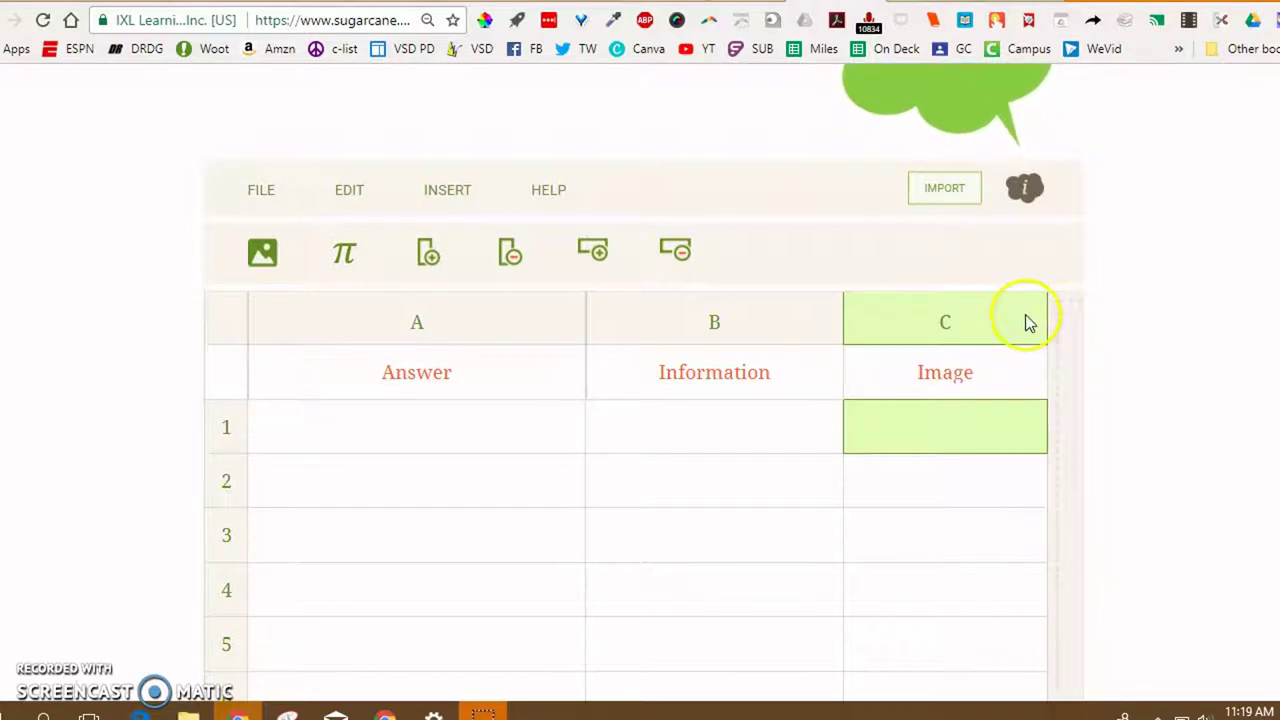
# Fill the first row with "Answer 1" under Answer and "information 1" under Information.
pyautogui.click(467, 440)
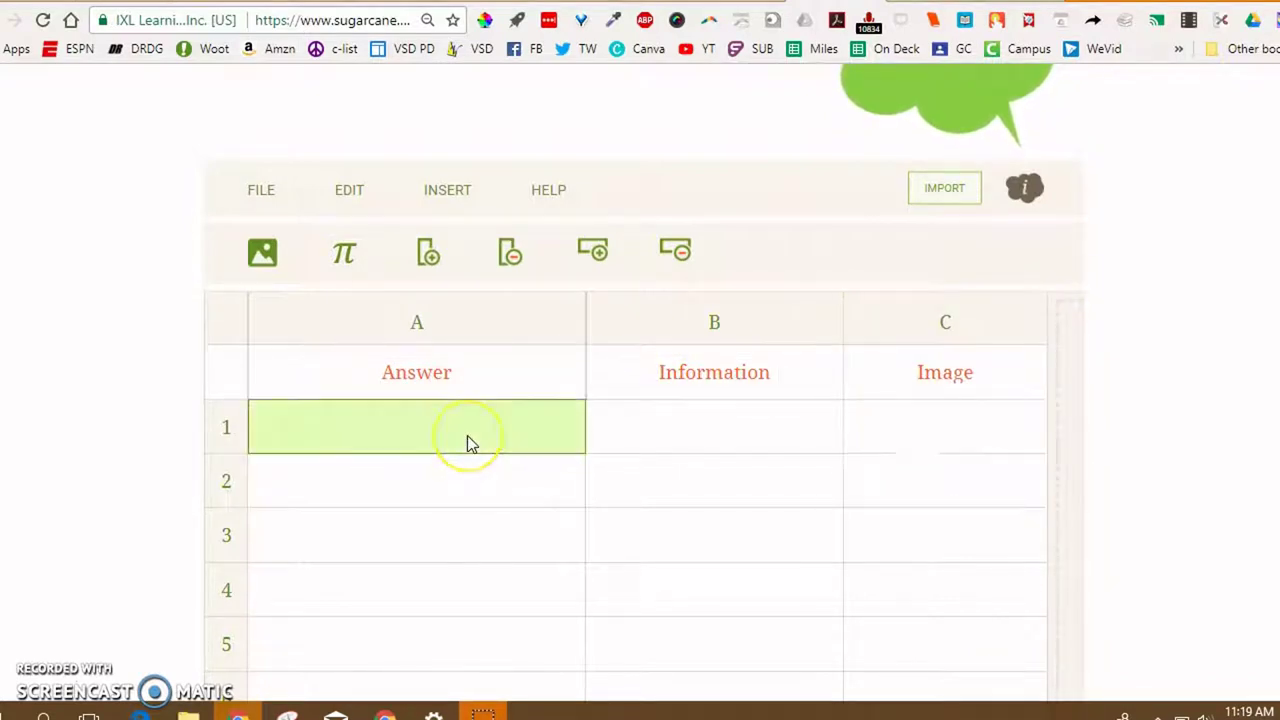
pyautogui.write('Answer 1')
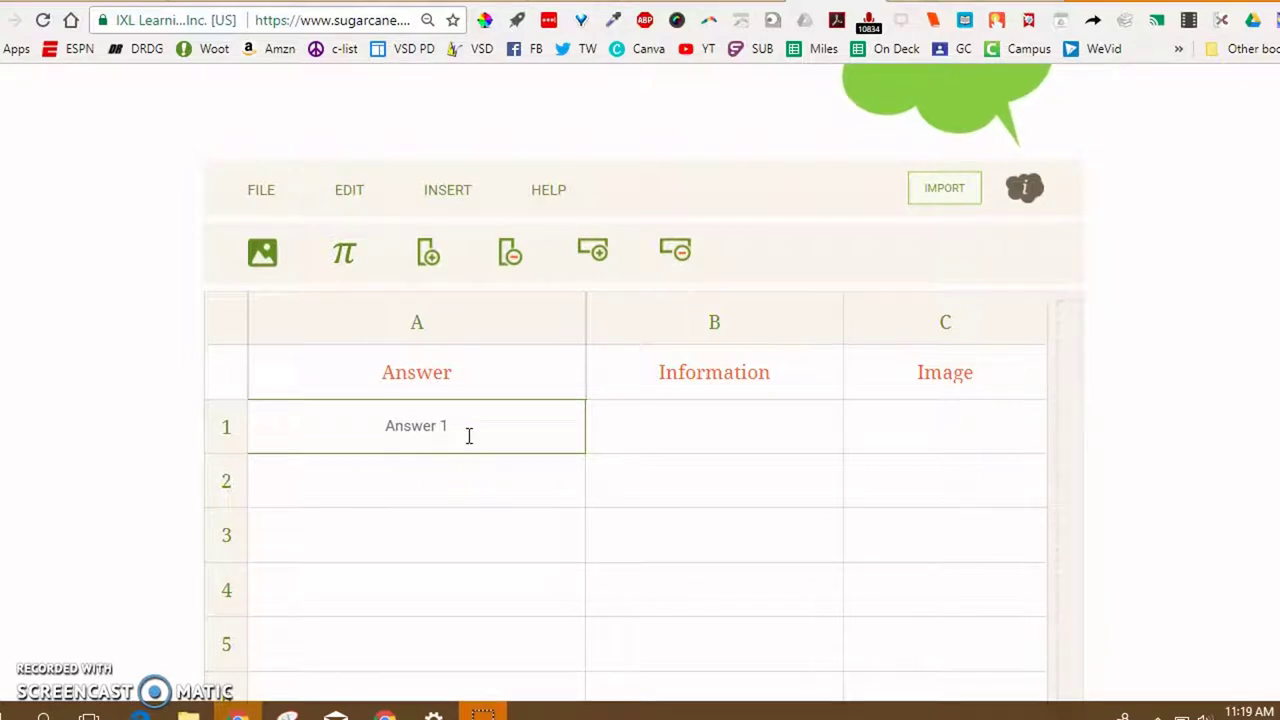
pyautogui.click(634, 450)
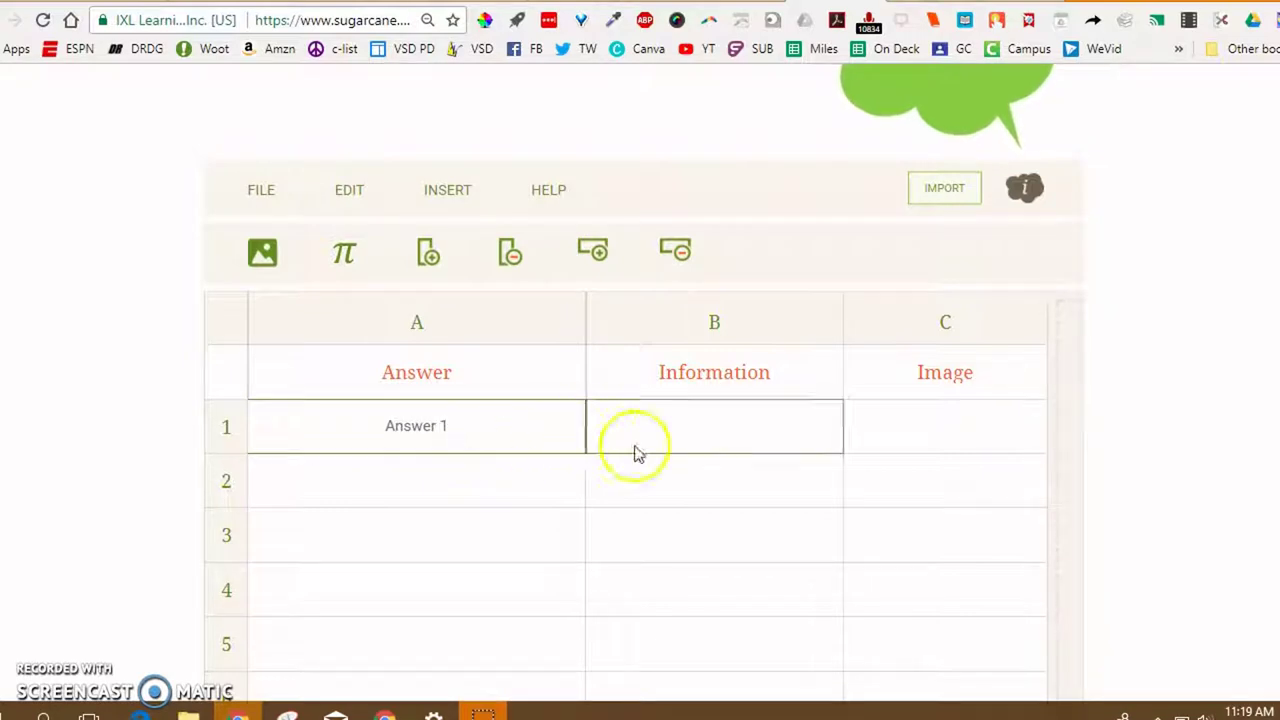
pyautogui.click(706, 424)
pyautogui.write('Info')
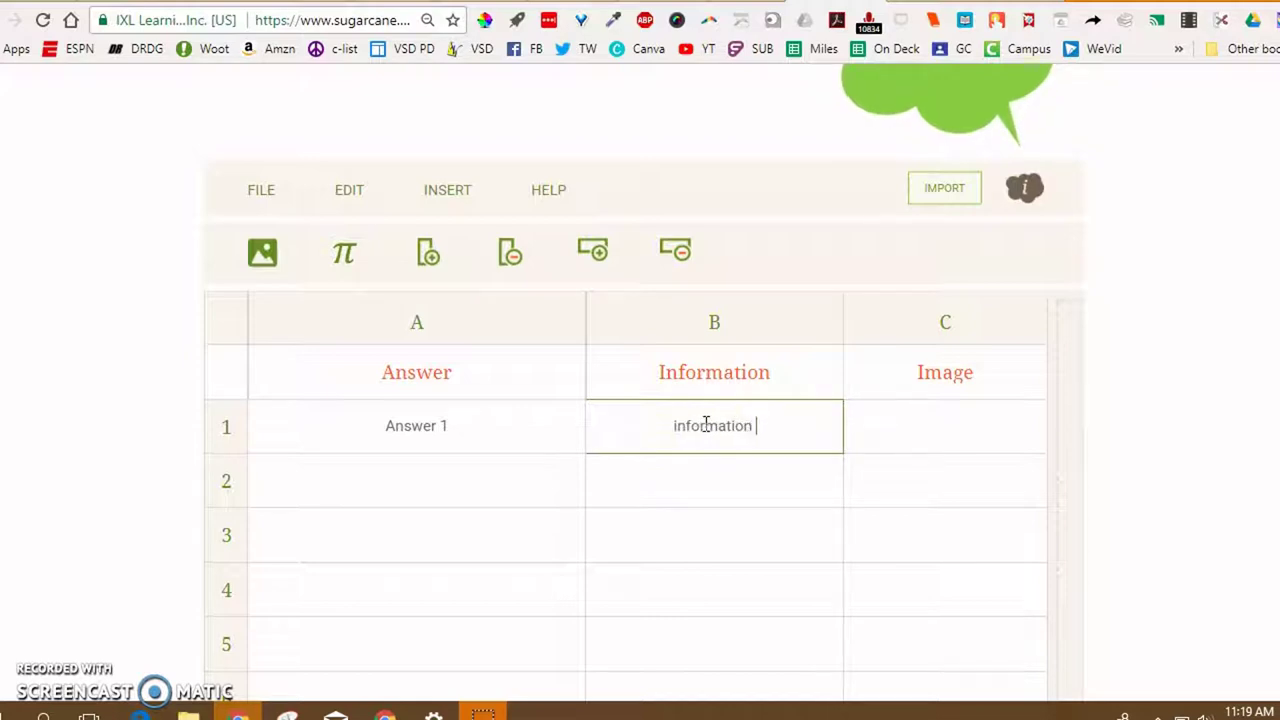
# Search for a "number 1" image and insert the one with the black 1 on playing cards in row 1's Image cell.
pyautogui.click(910, 448)
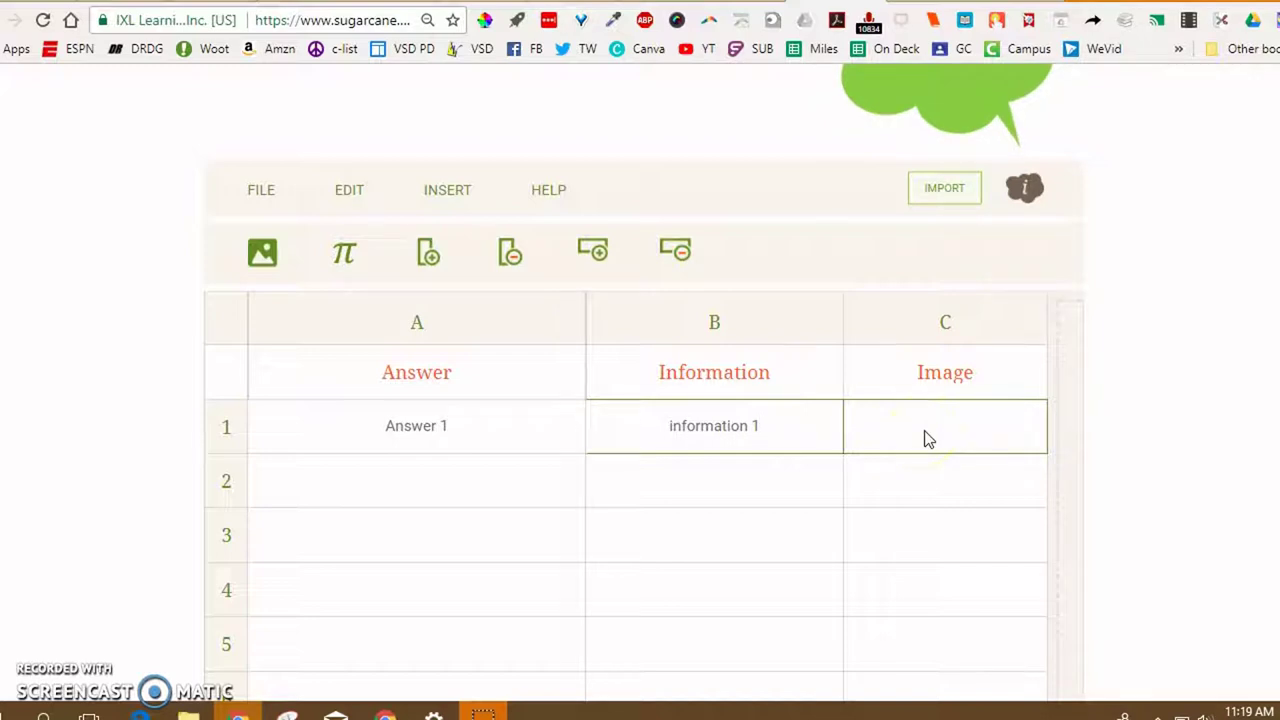
pyautogui.click(926, 436)
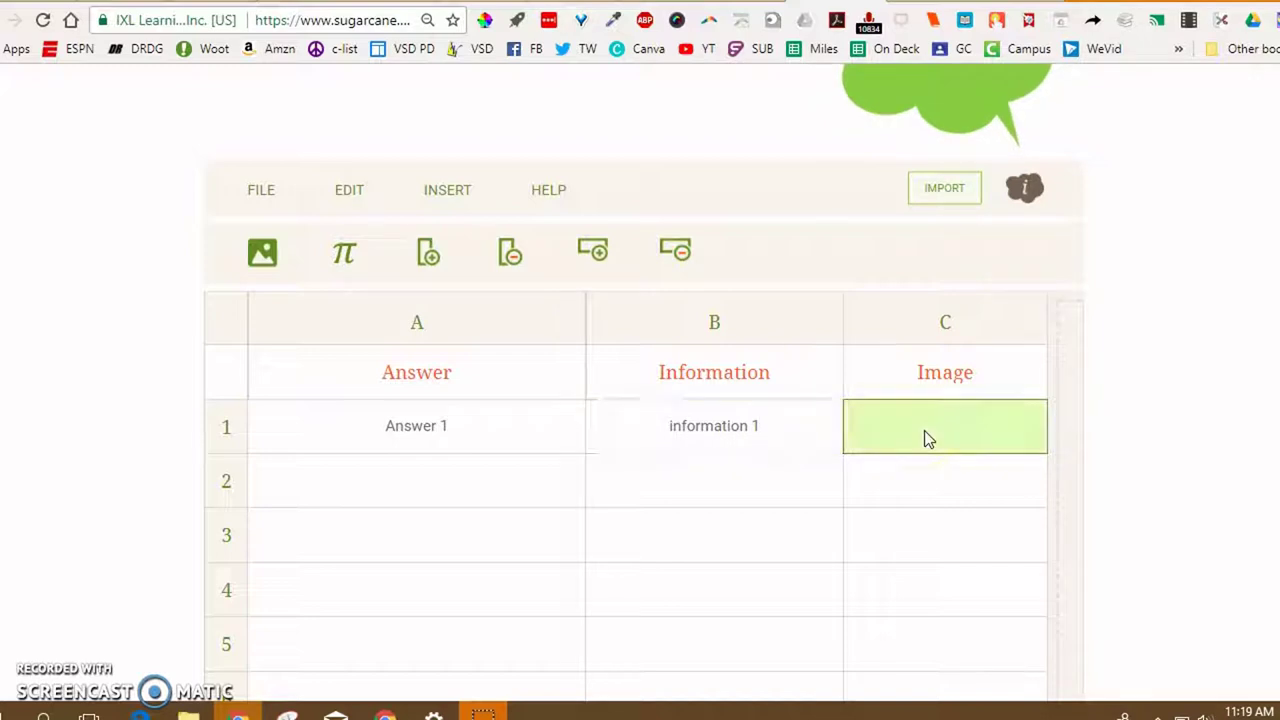
pyautogui.click(266, 258)
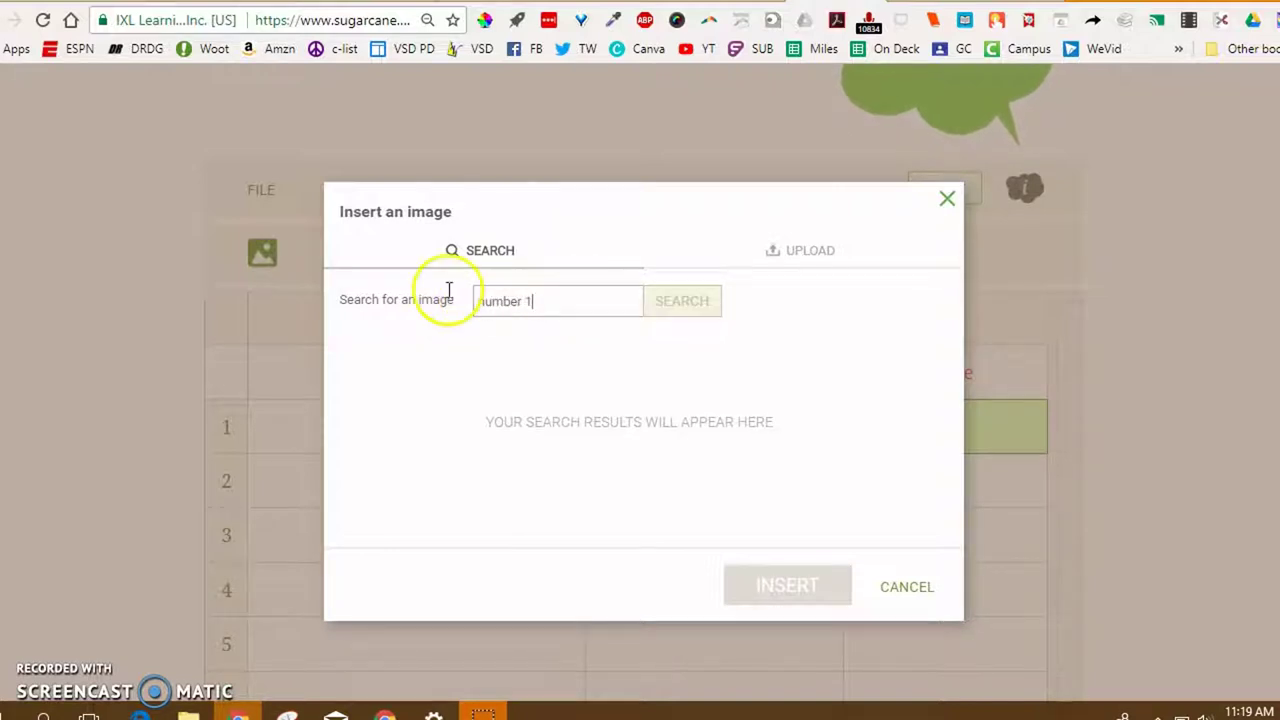
pyautogui.press('Return')
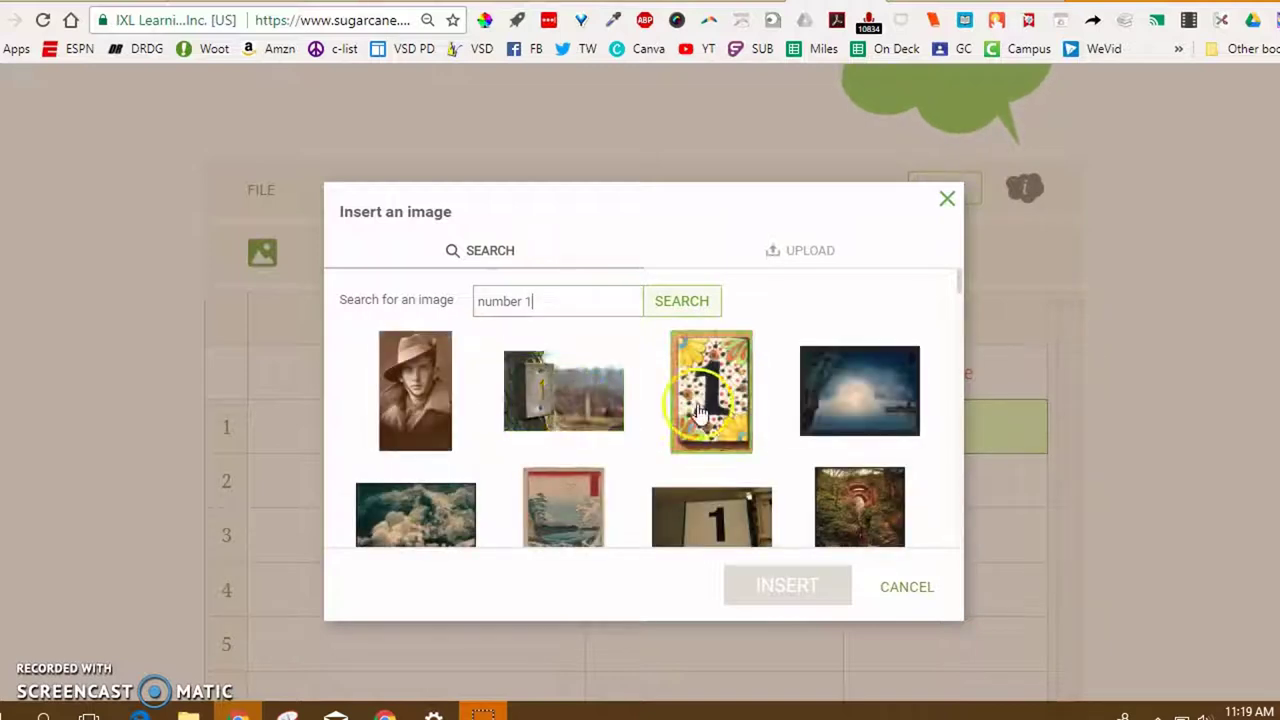
pyautogui.click(700, 412)
pyautogui.click(800, 592)
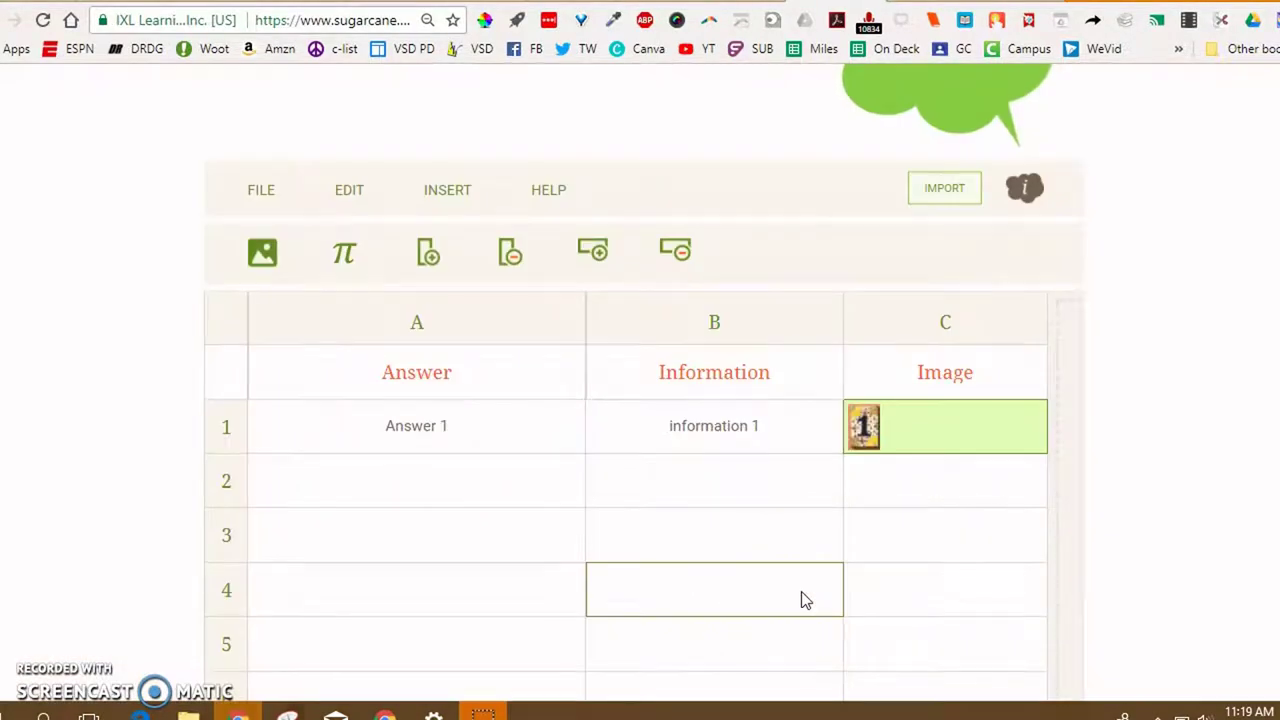
# Examine the image upload option for row 2's Image cell and leave without inserting anything.
pyautogui.click(883, 491)
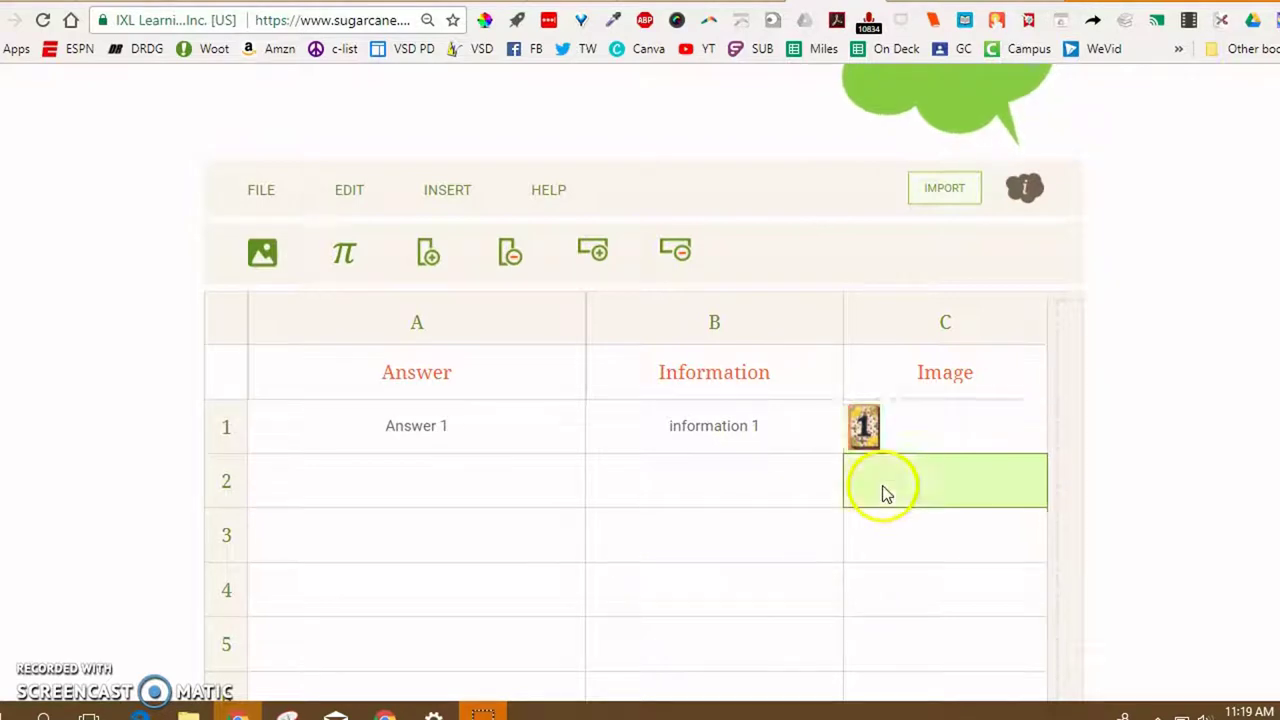
pyautogui.click(261, 256)
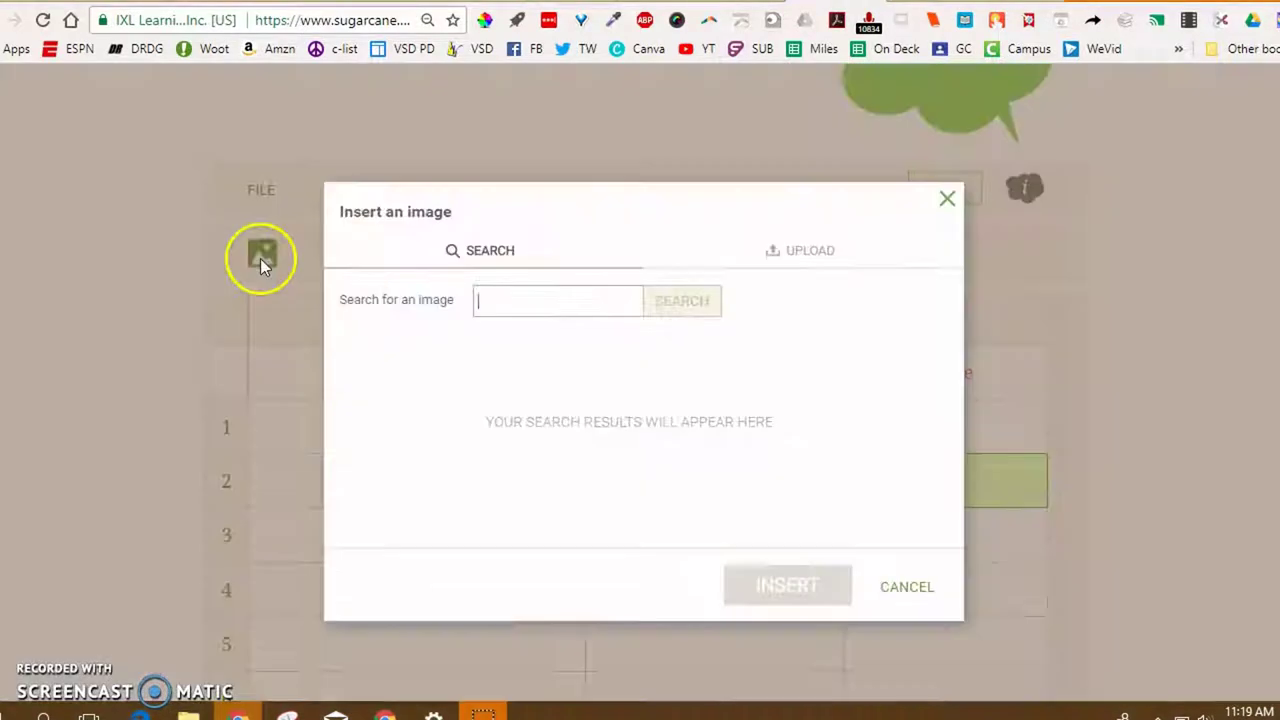
pyautogui.click(792, 255)
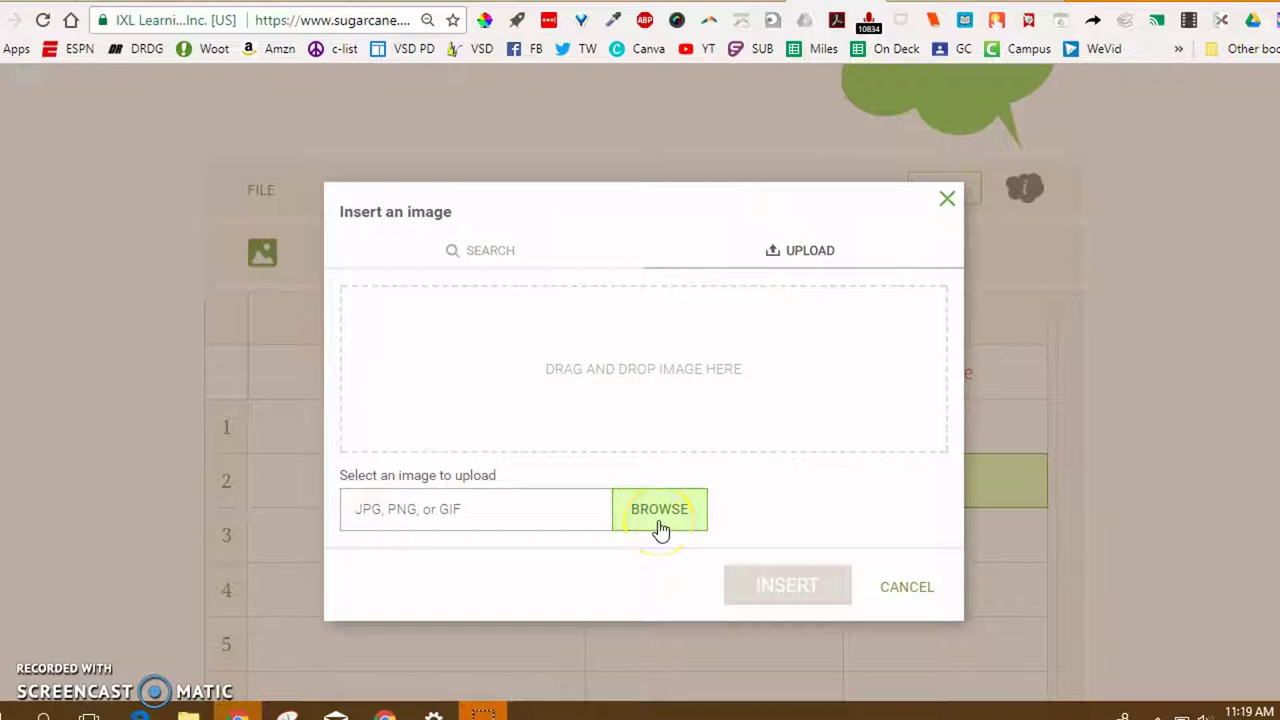
pyautogui.click(947, 198)
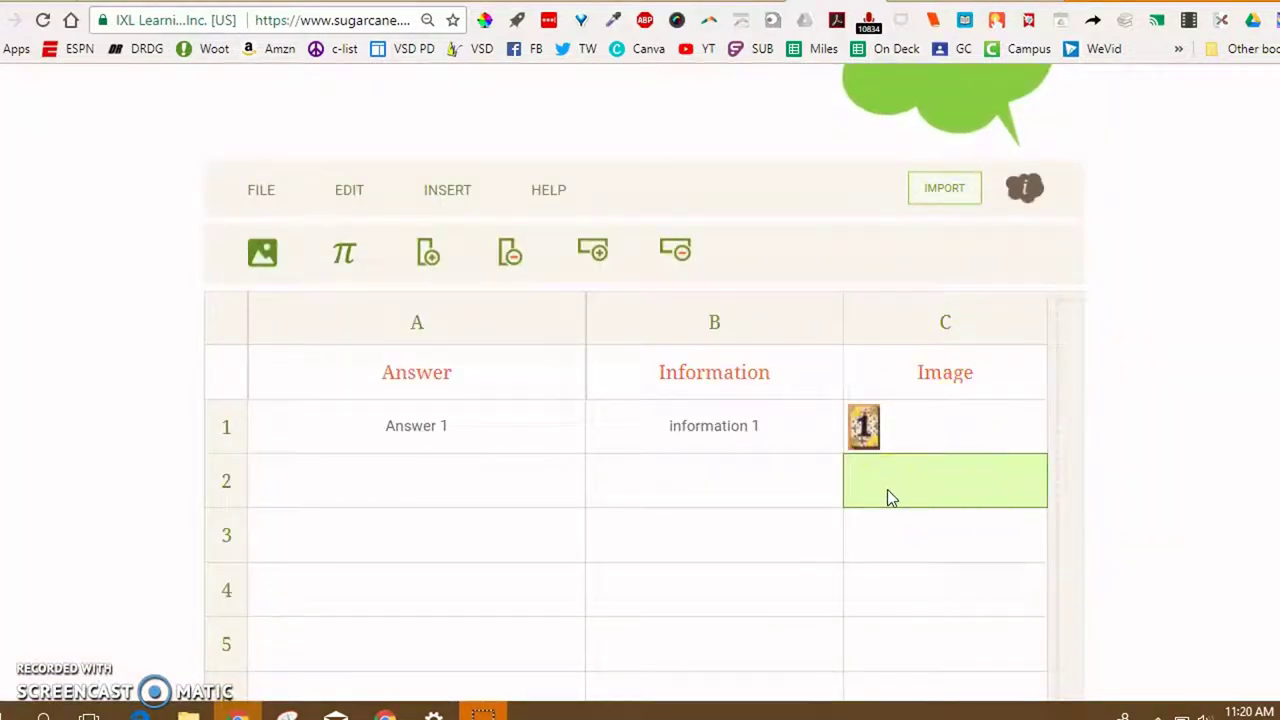
# Examine the options below the table for adding more items and saving the data set.
pyautogui.scroll(-2, 113, 380)
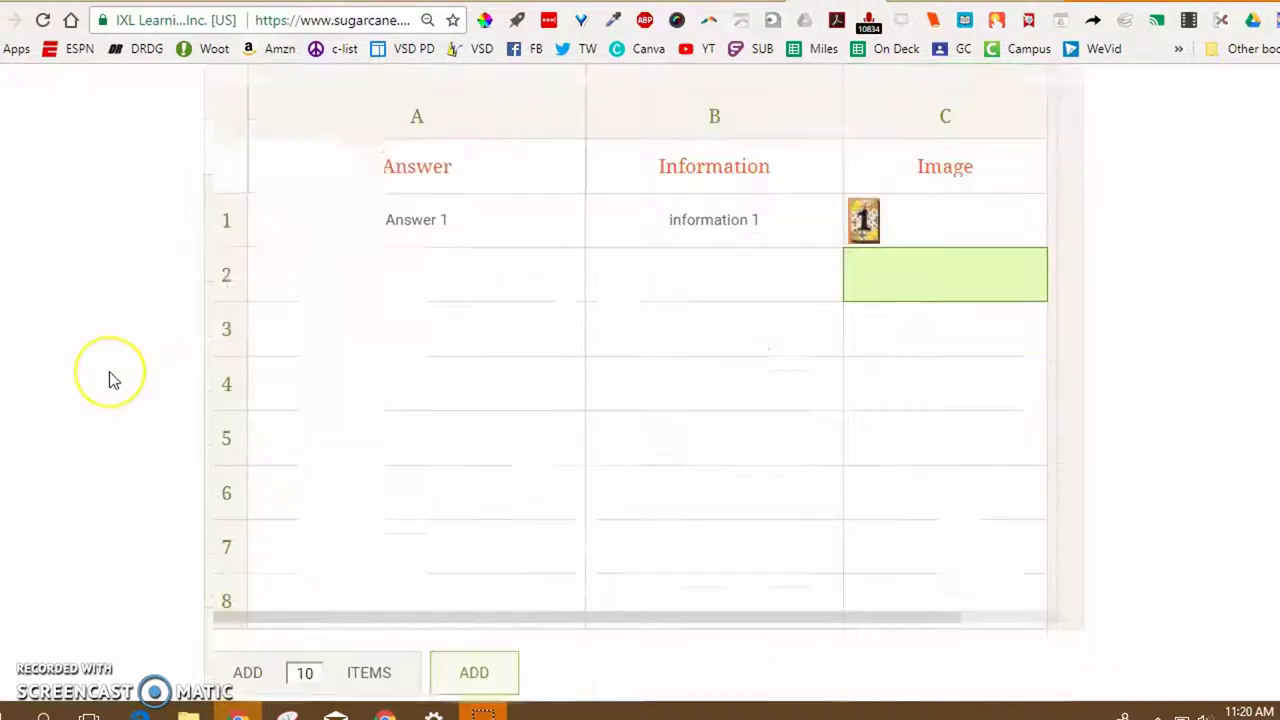
pyautogui.scroll(-3, 113, 380)
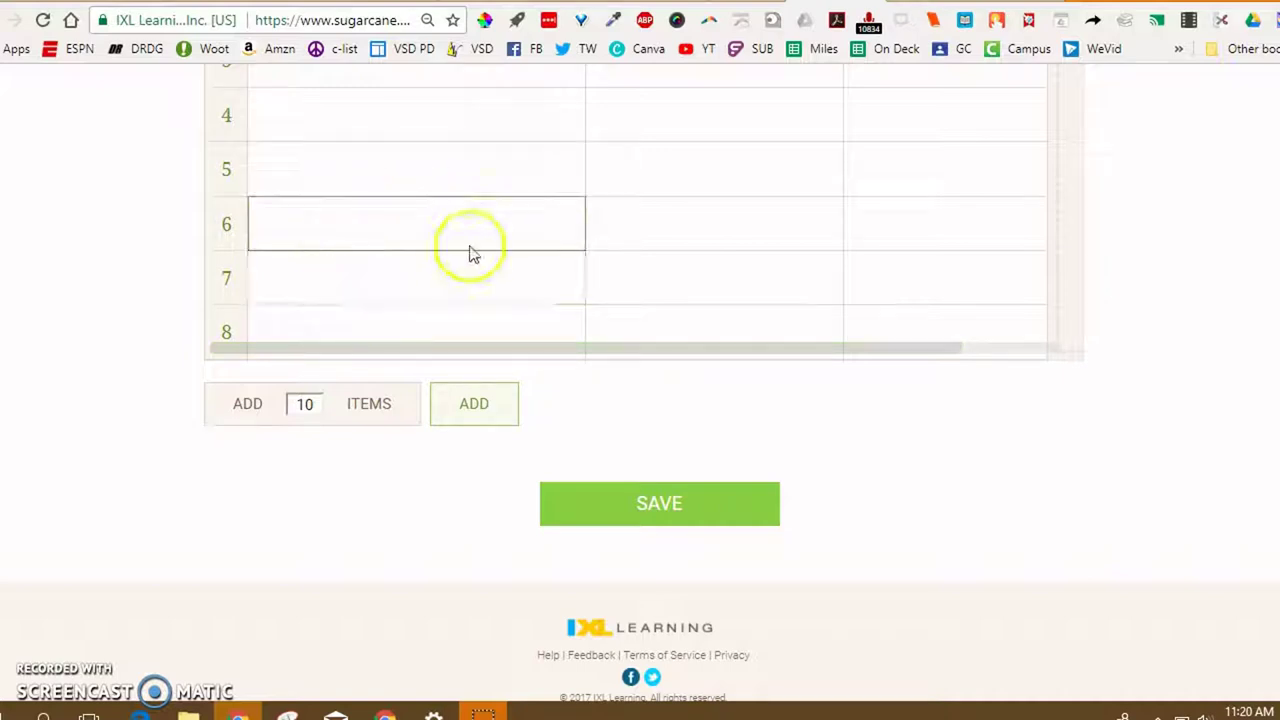
pyautogui.scroll(3, 471, 260)
pyautogui.scroll(-2, 450, 360)
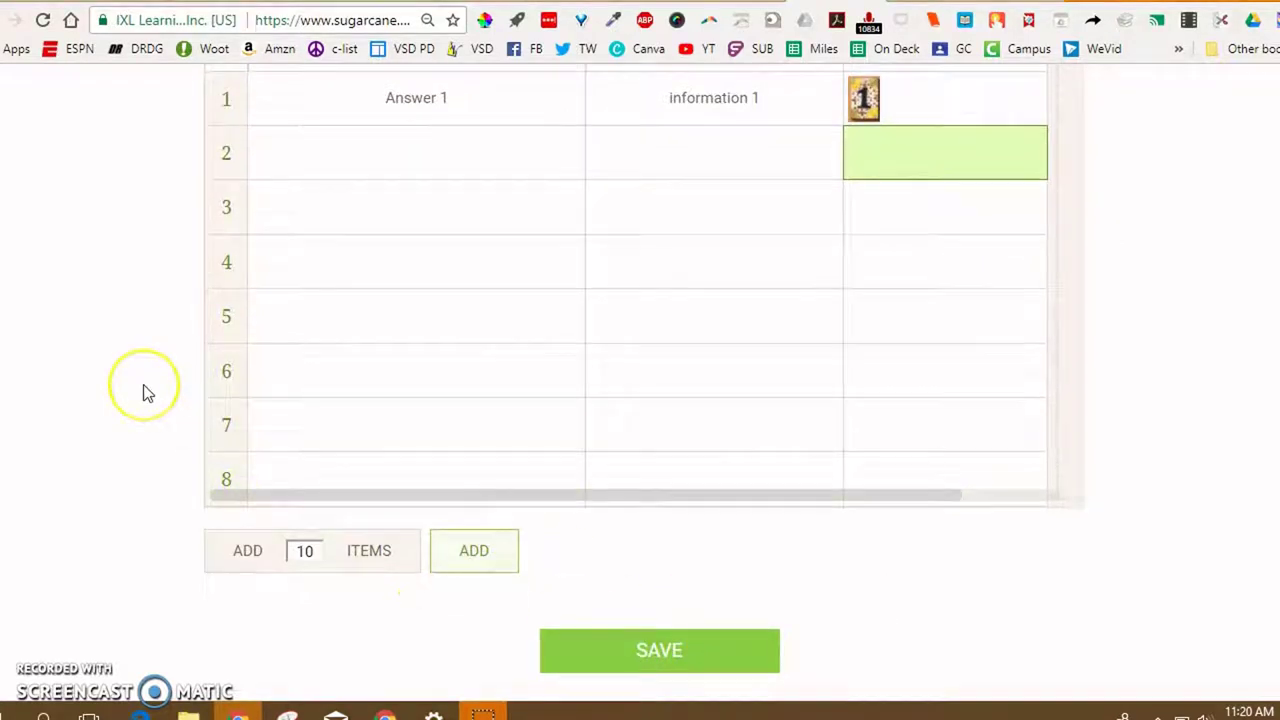
pyautogui.scroll(-3, 143, 392)
pyautogui.scroll(2, 143, 392)
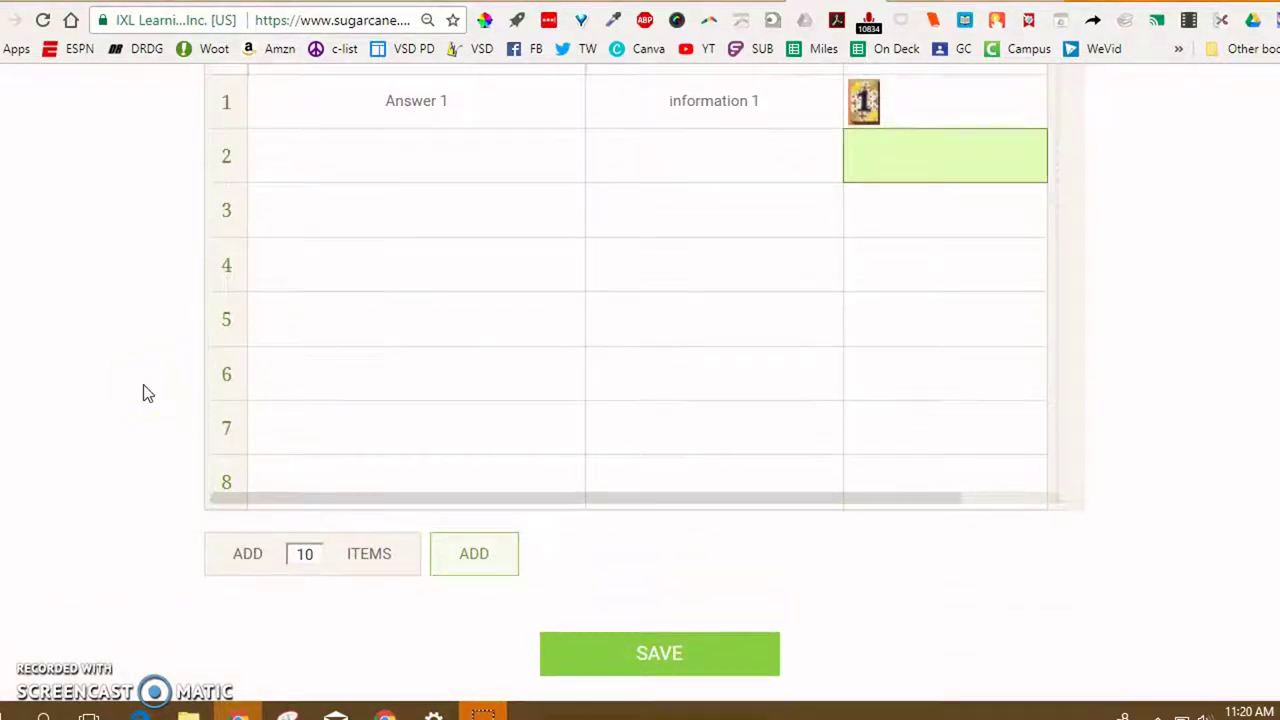
# Delete the empty rows 8, 7 and 6, and insert a new row above row 5.
pyautogui.scroll(-1, 143, 392)
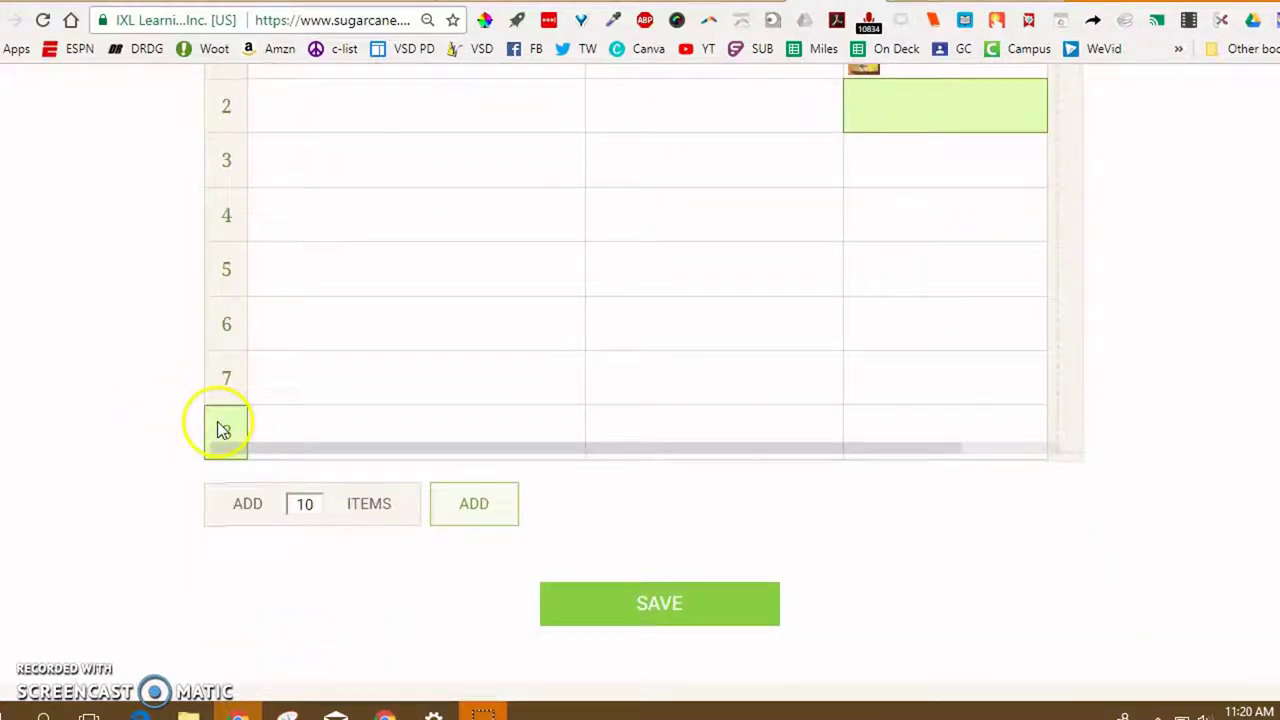
pyautogui.click(218, 429)
pyautogui.scroll(1, 170, 385)
pyautogui.scroll(2, 147, 365)
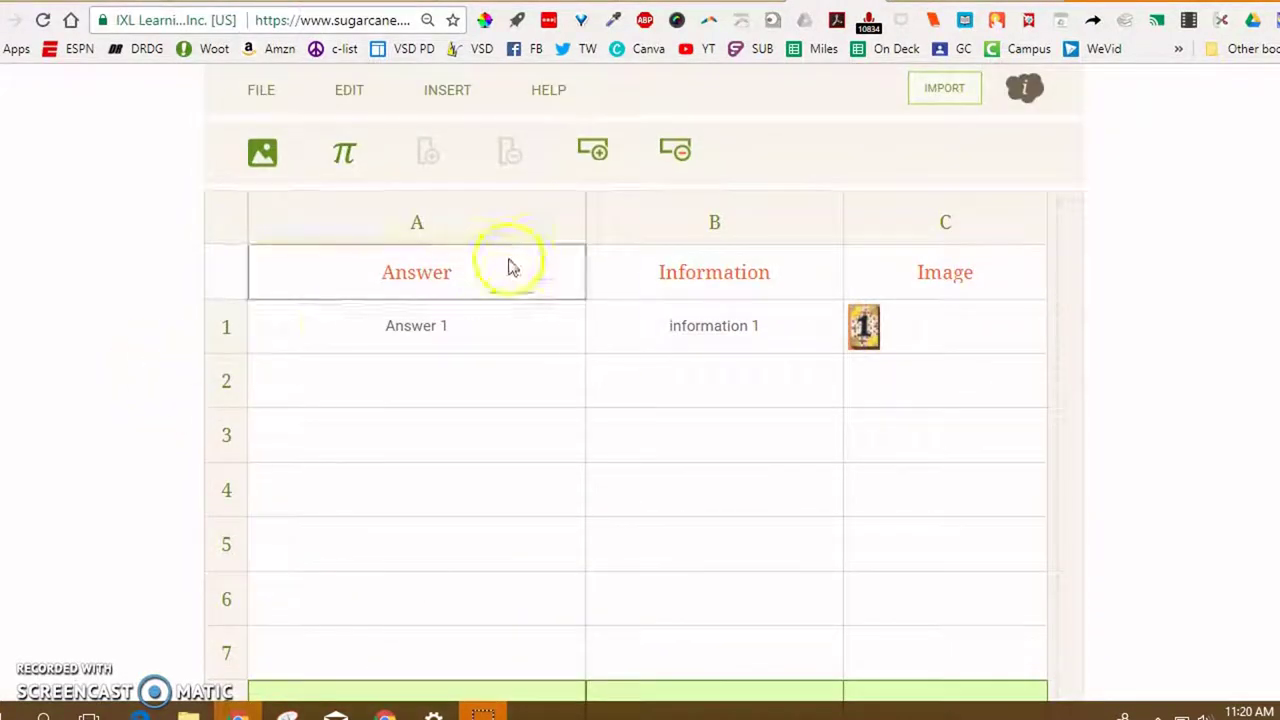
pyautogui.click(678, 155)
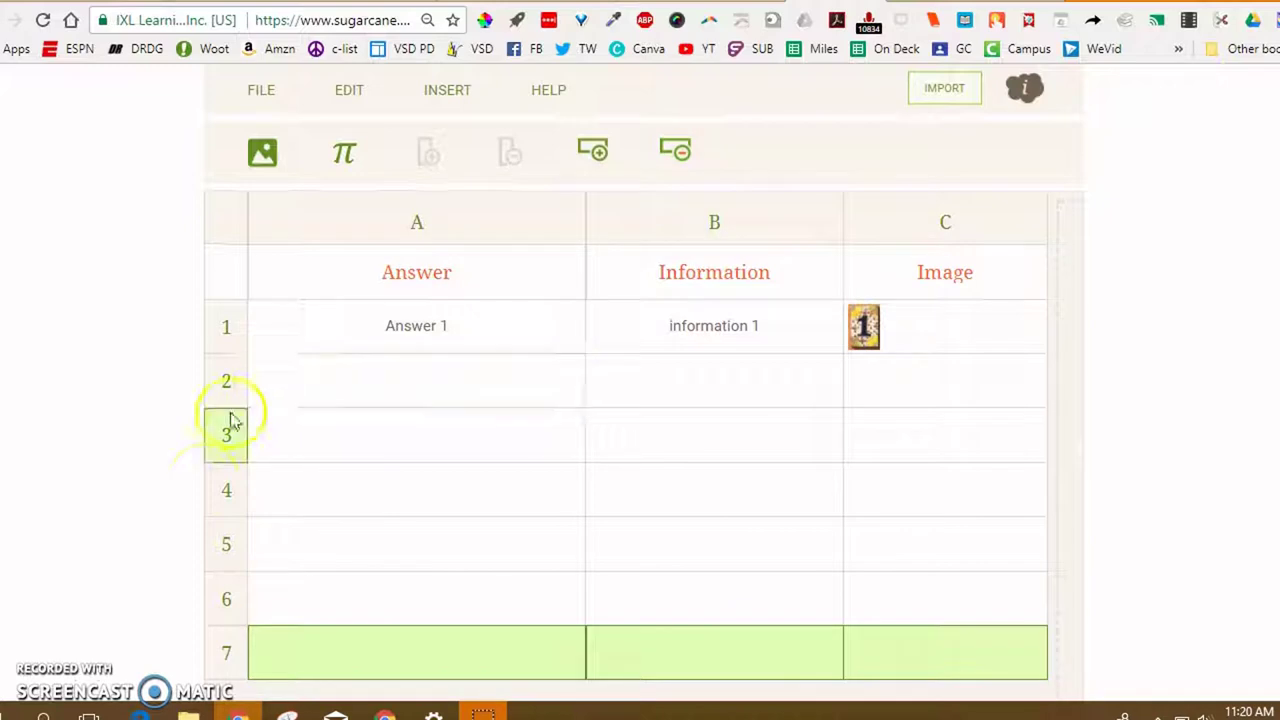
pyautogui.click(678, 153)
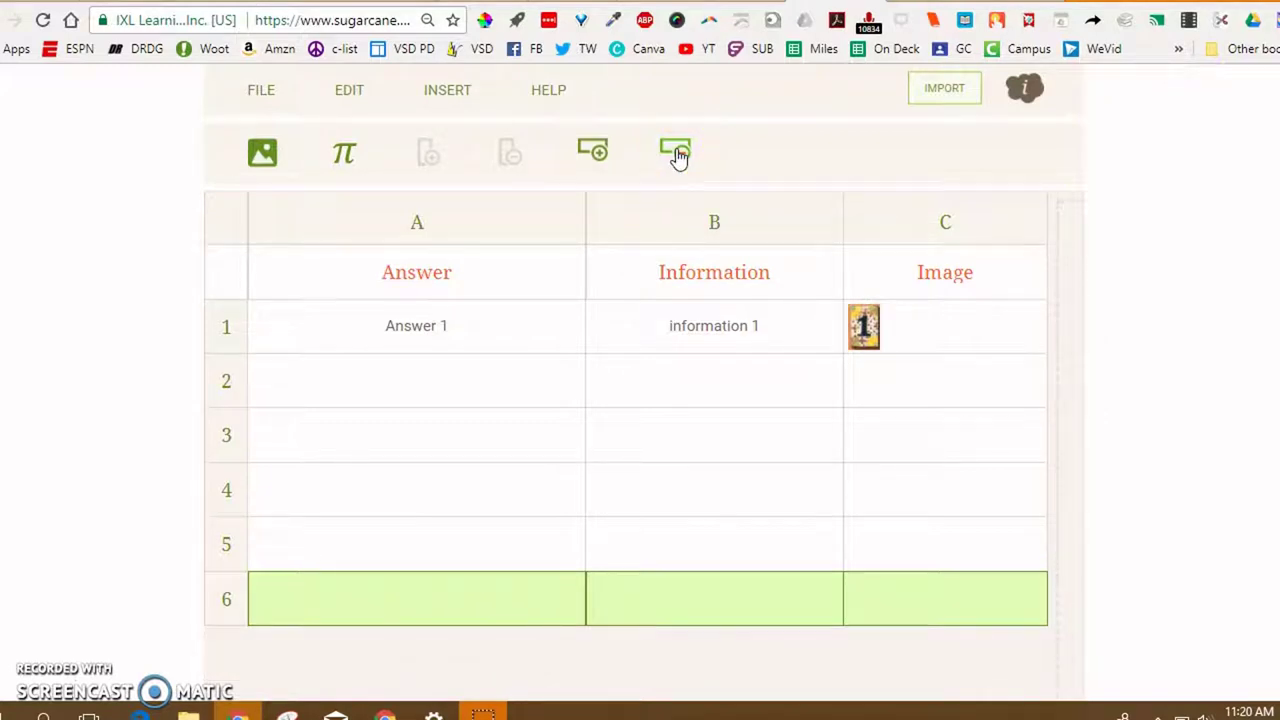
pyautogui.click(678, 155)
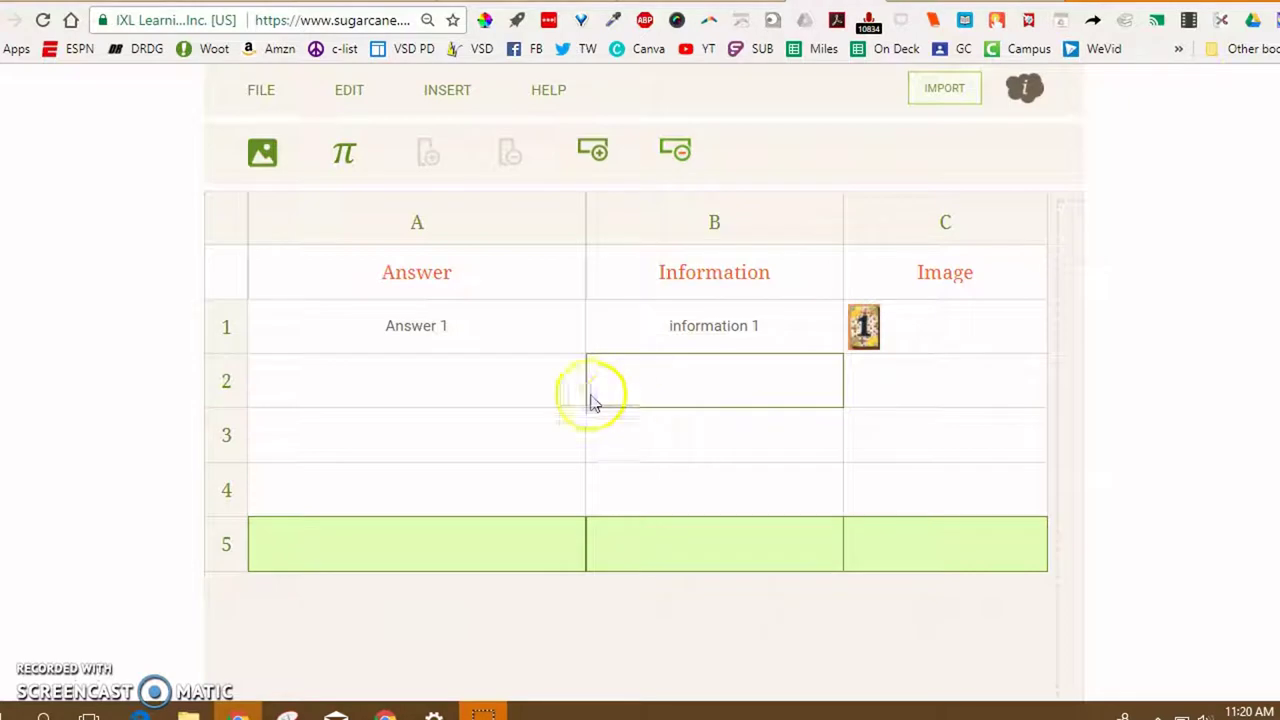
pyautogui.click(592, 153)
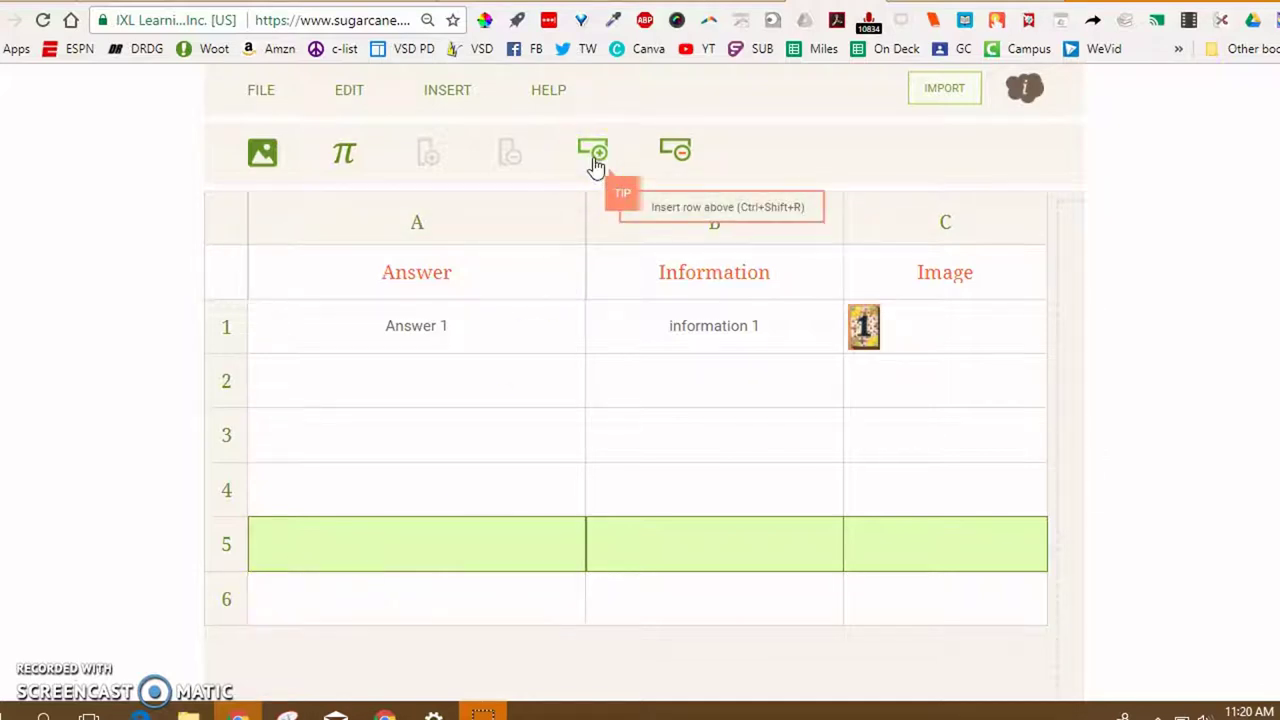
# Leave the data set editor for My Games, visit the dashboard and reopen My Games from there.
pyautogui.click(1012, 226)
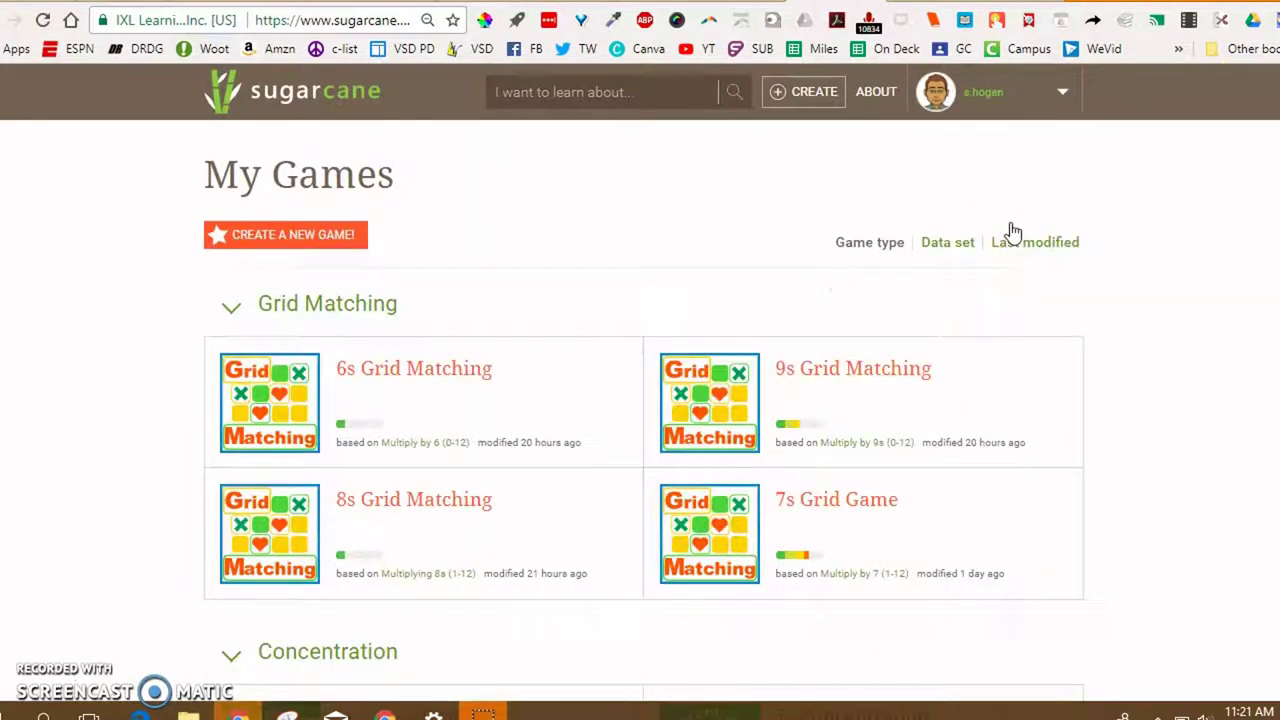
pyautogui.click(1020, 112)
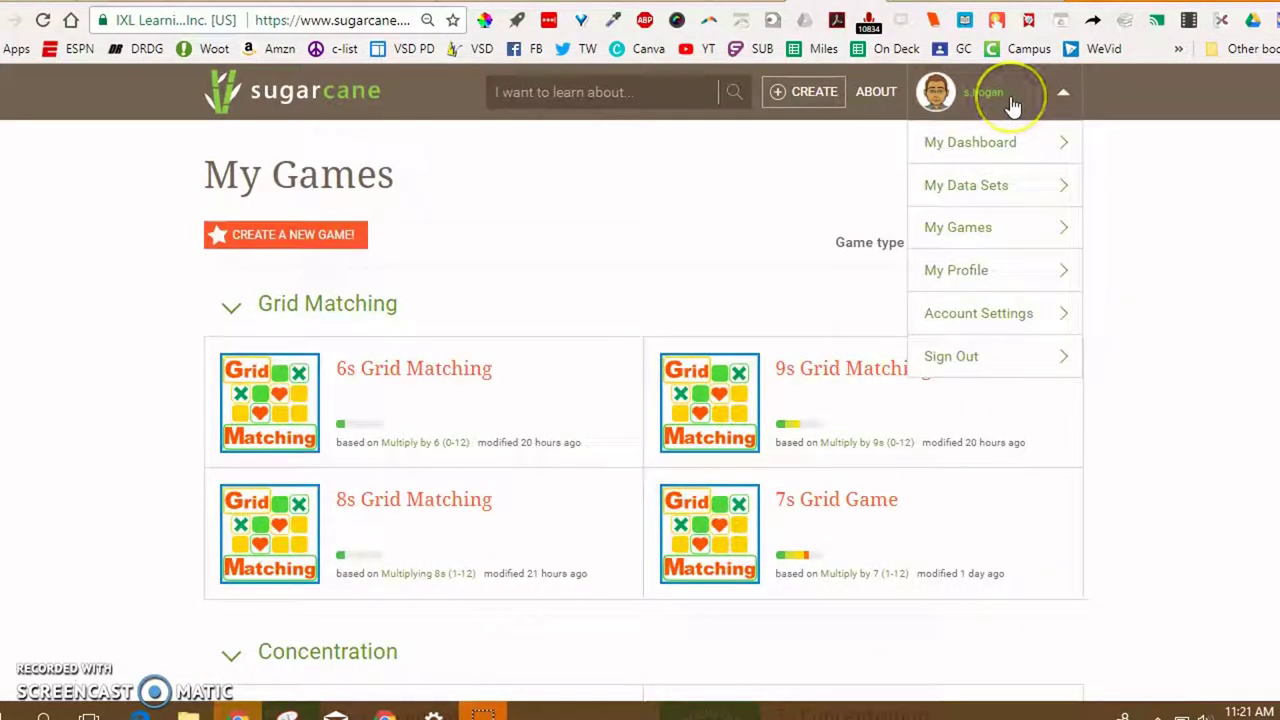
pyautogui.click(985, 150)
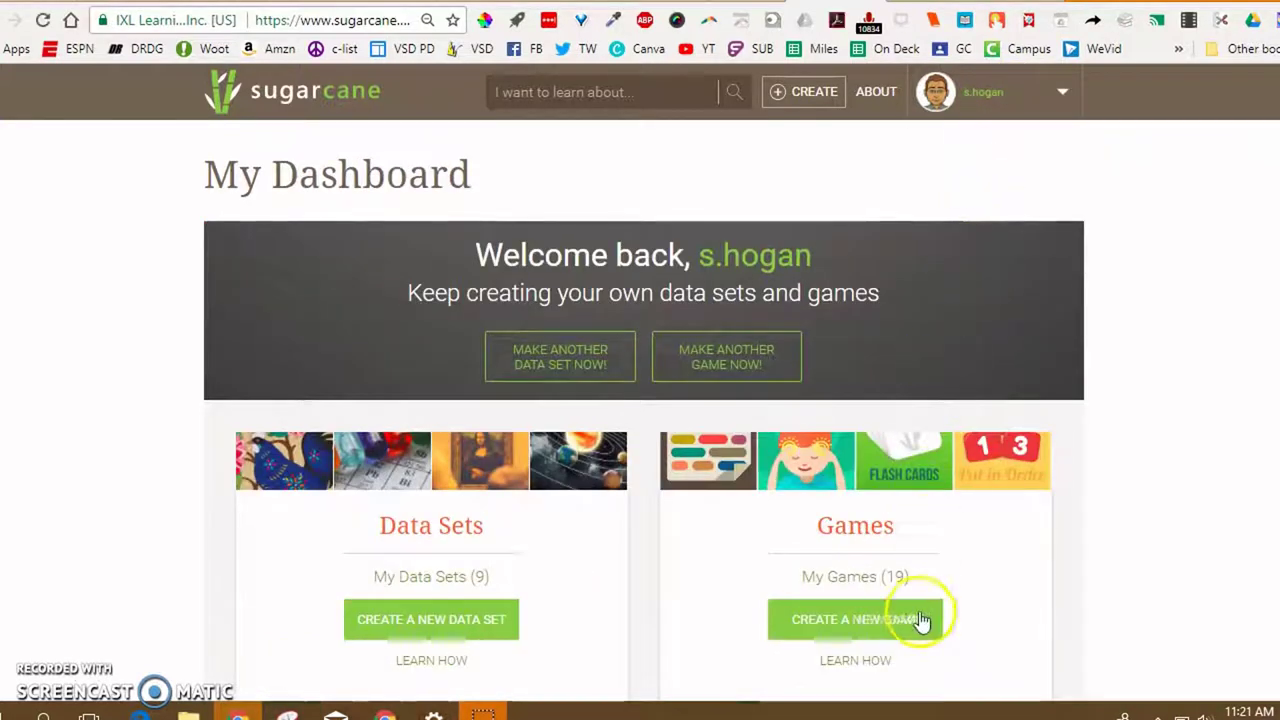
pyautogui.click(853, 578)
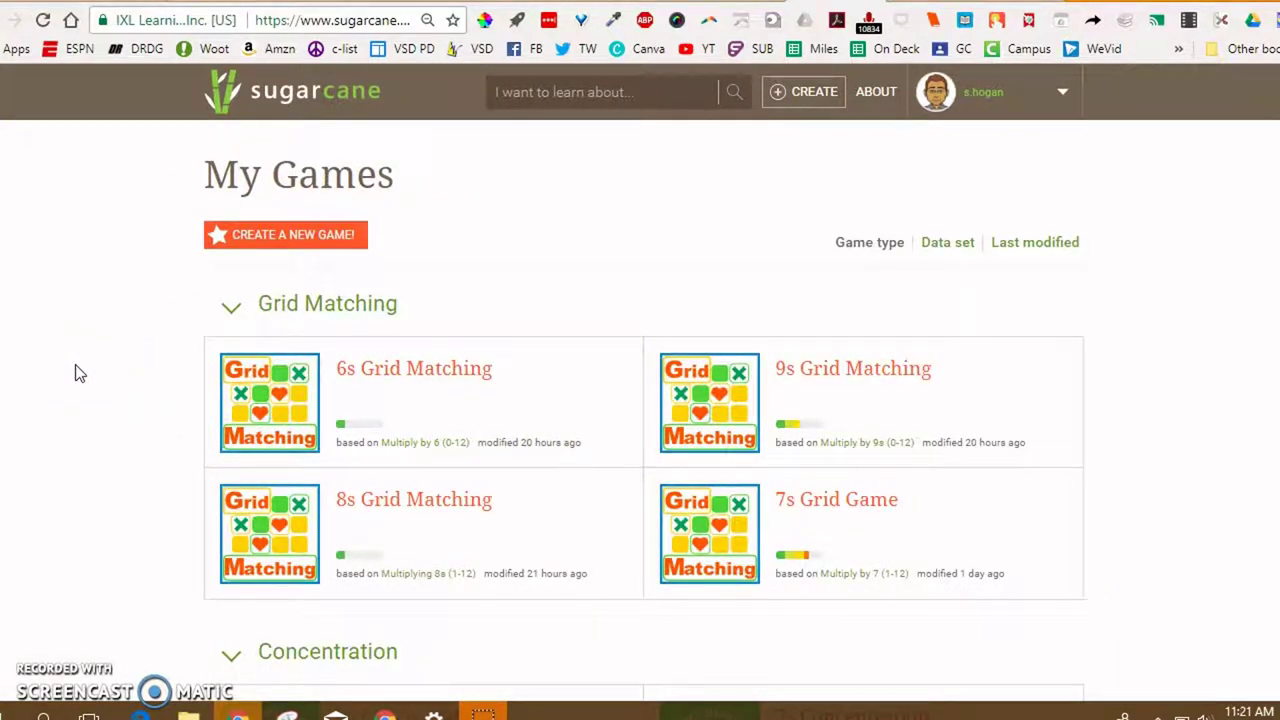
# Examine the saved games grouped by type, including Grid Matching, Concentration, Choose the Match and That's a Match.
pyautogui.scroll(-1, 150, 350)
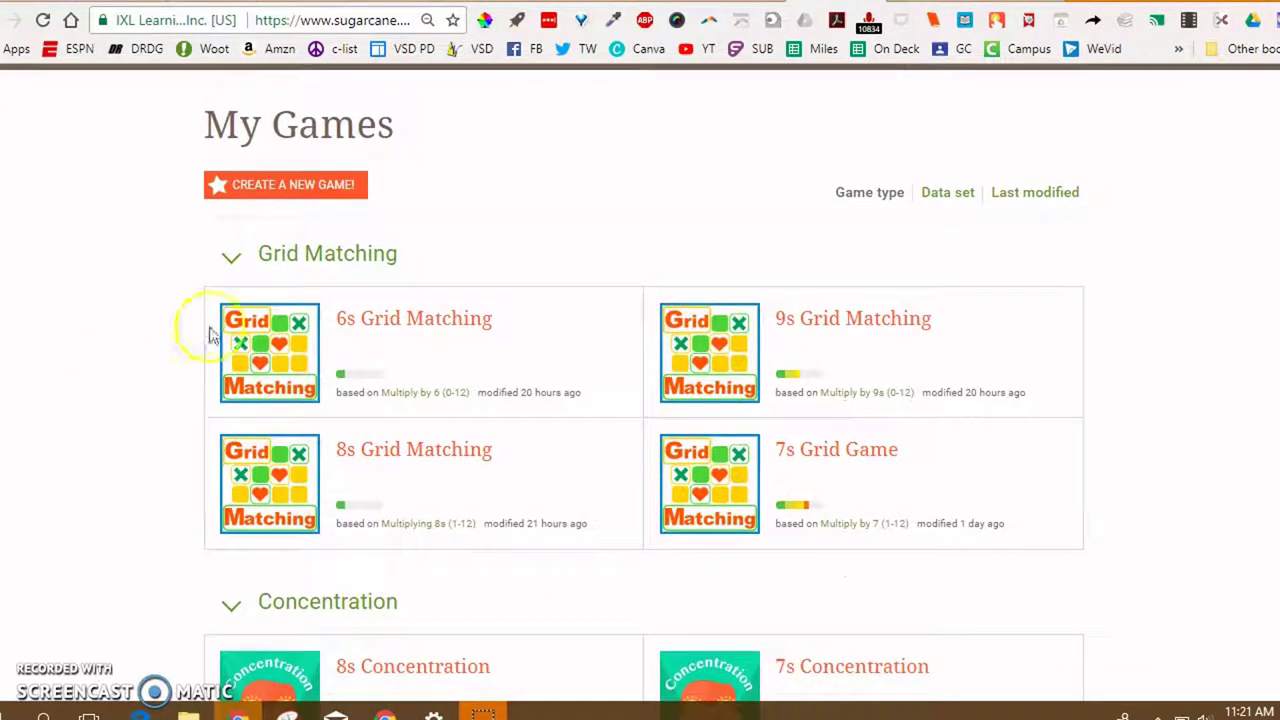
pyautogui.click(325, 253)
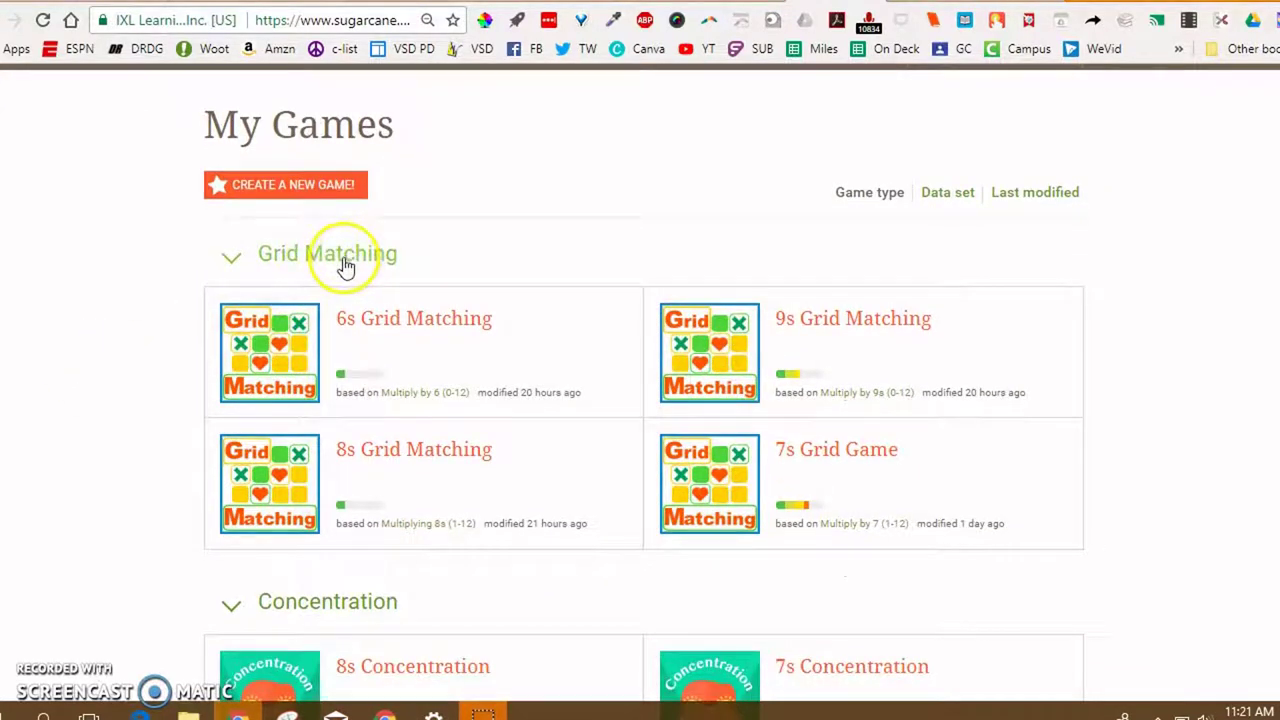
pyautogui.click(334, 410)
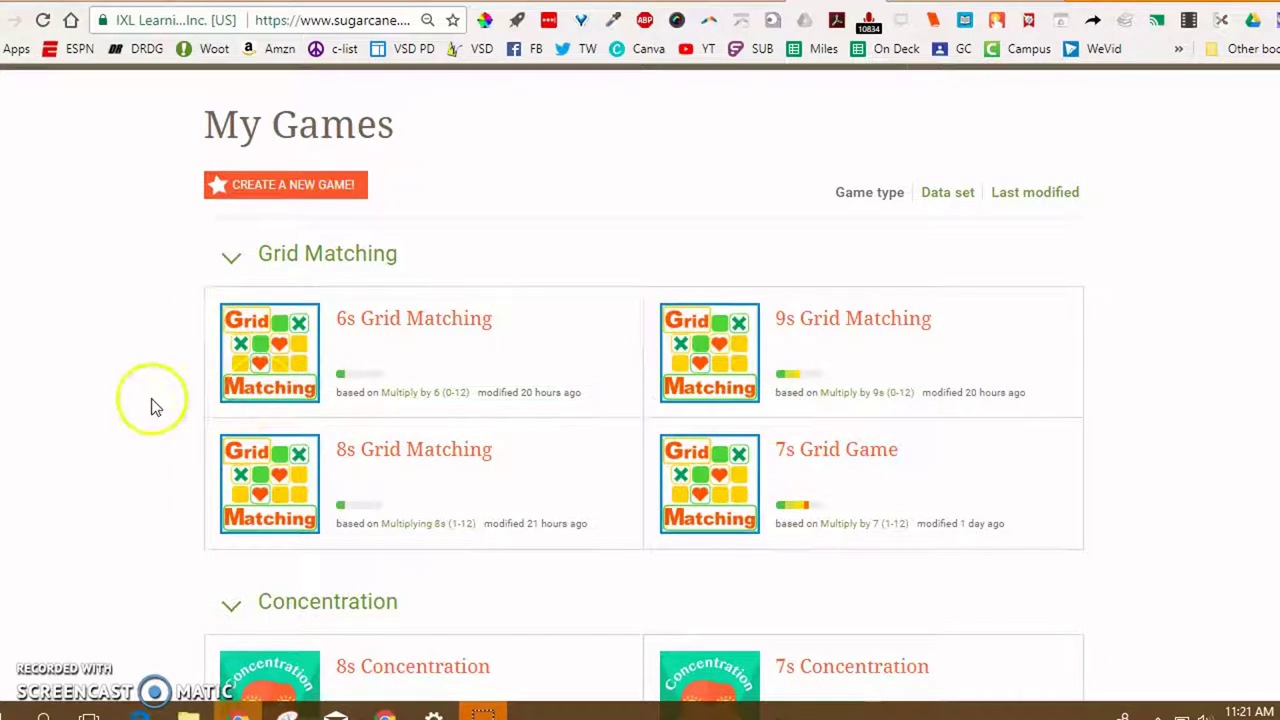
pyautogui.scroll(-3, 145, 395)
pyautogui.scroll(-1, 100, 367)
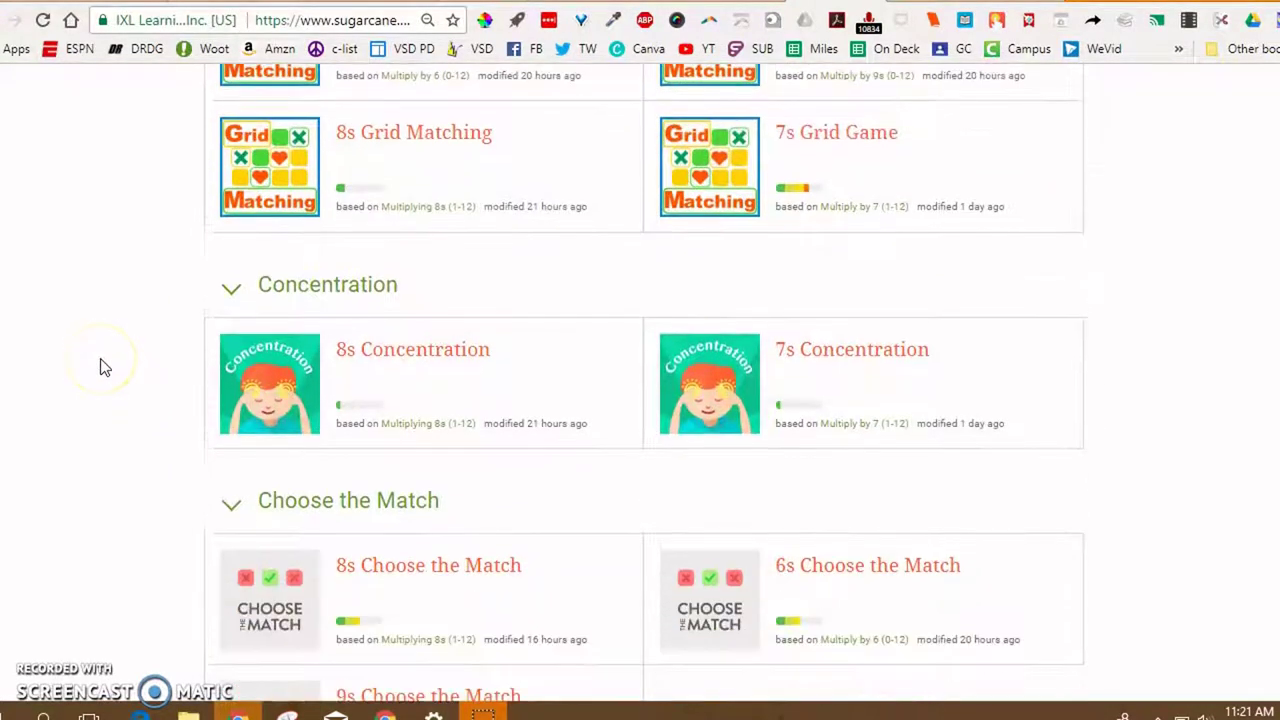
pyautogui.scroll(-2, 100, 367)
pyautogui.scroll(-2, 100, 367)
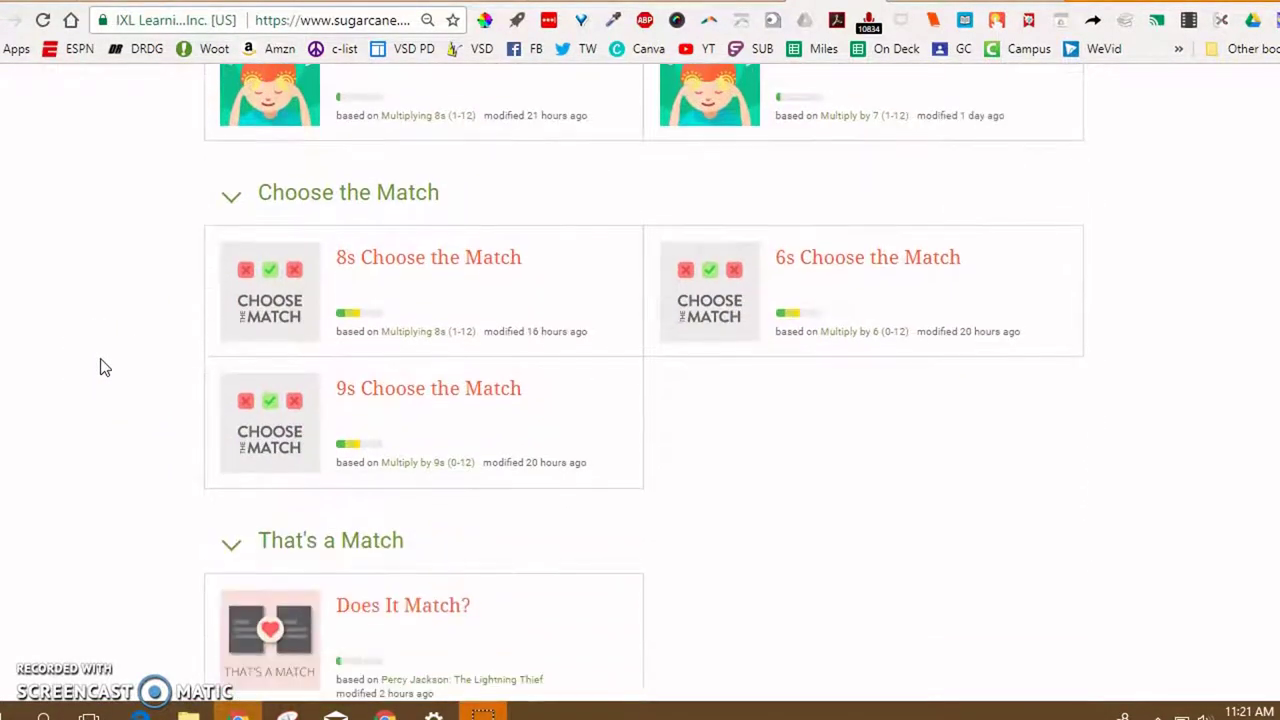
# Examine the remaining saved games, from Choose the Match through Which Match Is Wrong and What's Connected to Recall Them All.
pyautogui.scroll(-2, 100, 367)
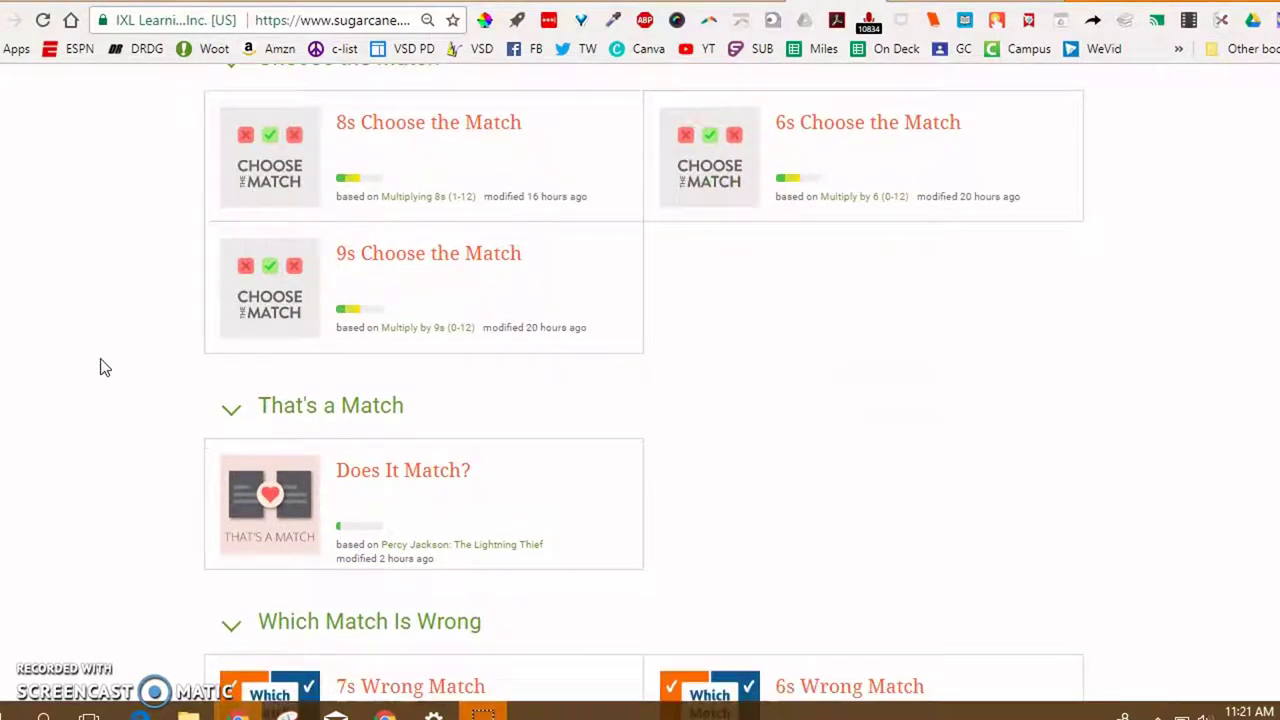
pyautogui.scroll(-2, 100, 367)
pyautogui.scroll(-2, 100, 367)
pyautogui.scroll(-2, 100, 367)
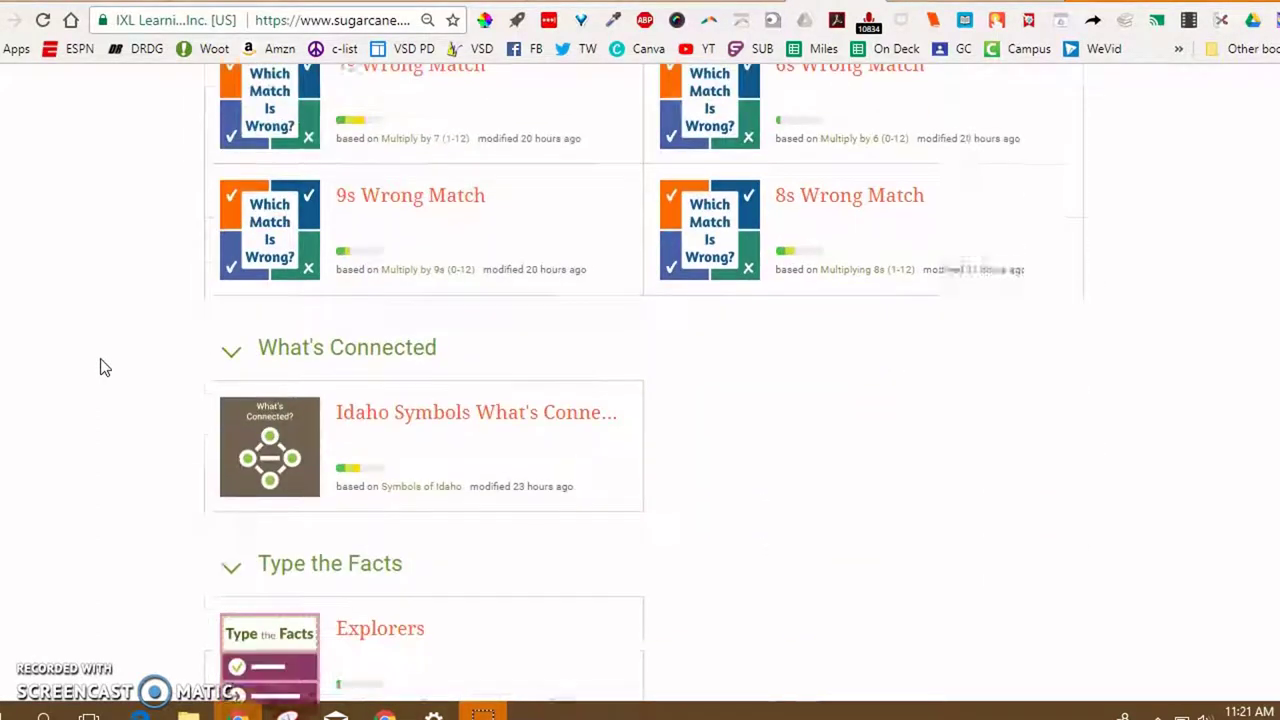
pyautogui.scroll(-5, 100, 367)
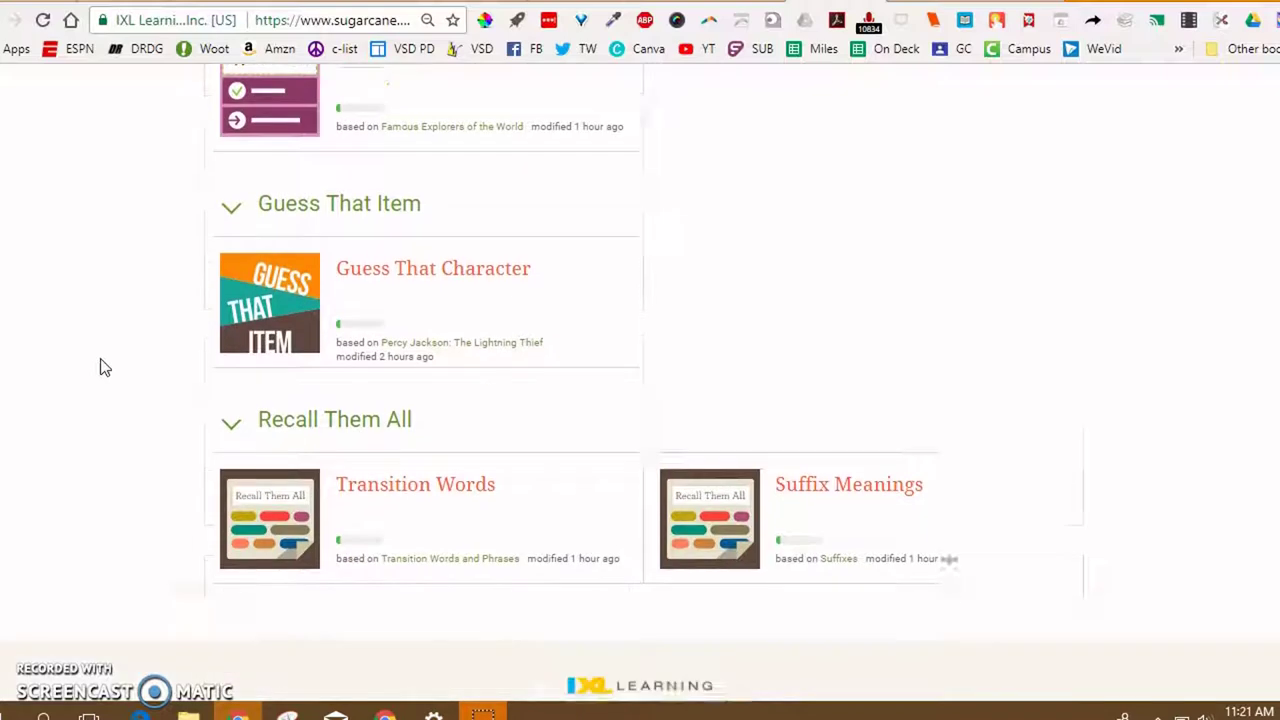
pyautogui.scroll(4, 100, 367)
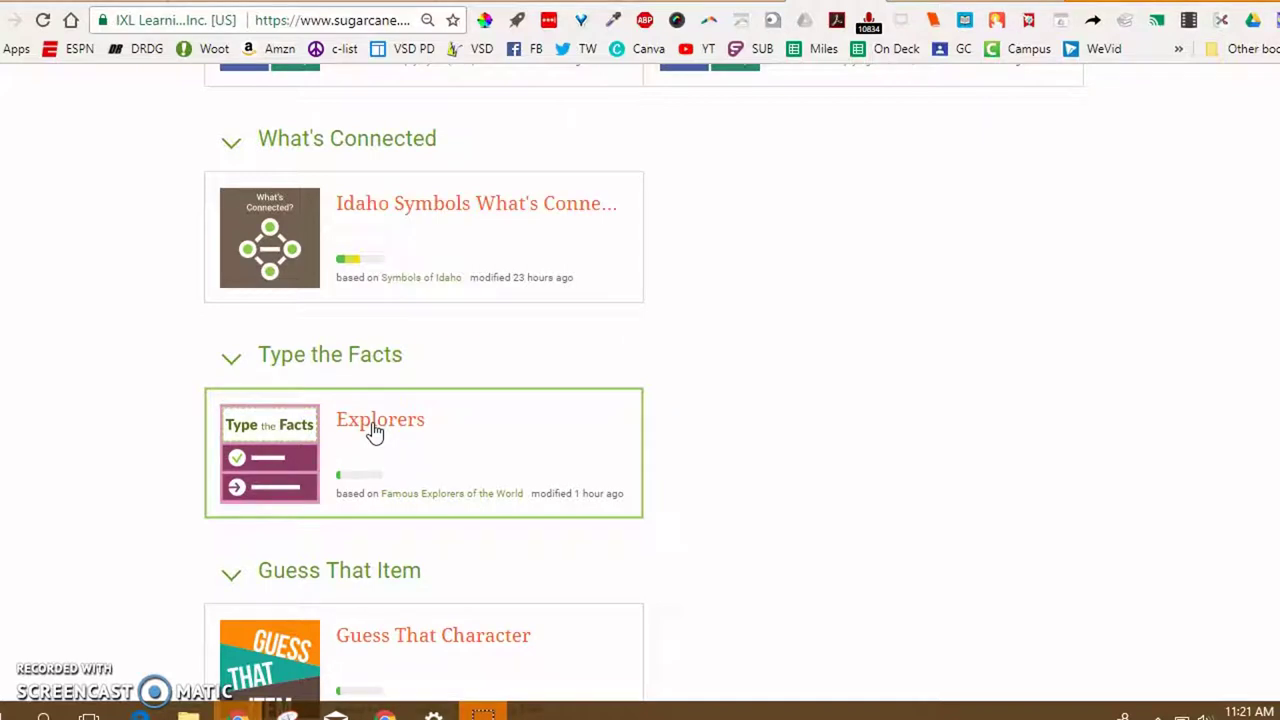
# Review the leaderboard, play instructions and available play modes of the 7s Wrong Match game.
pyautogui.click(1040, 209)
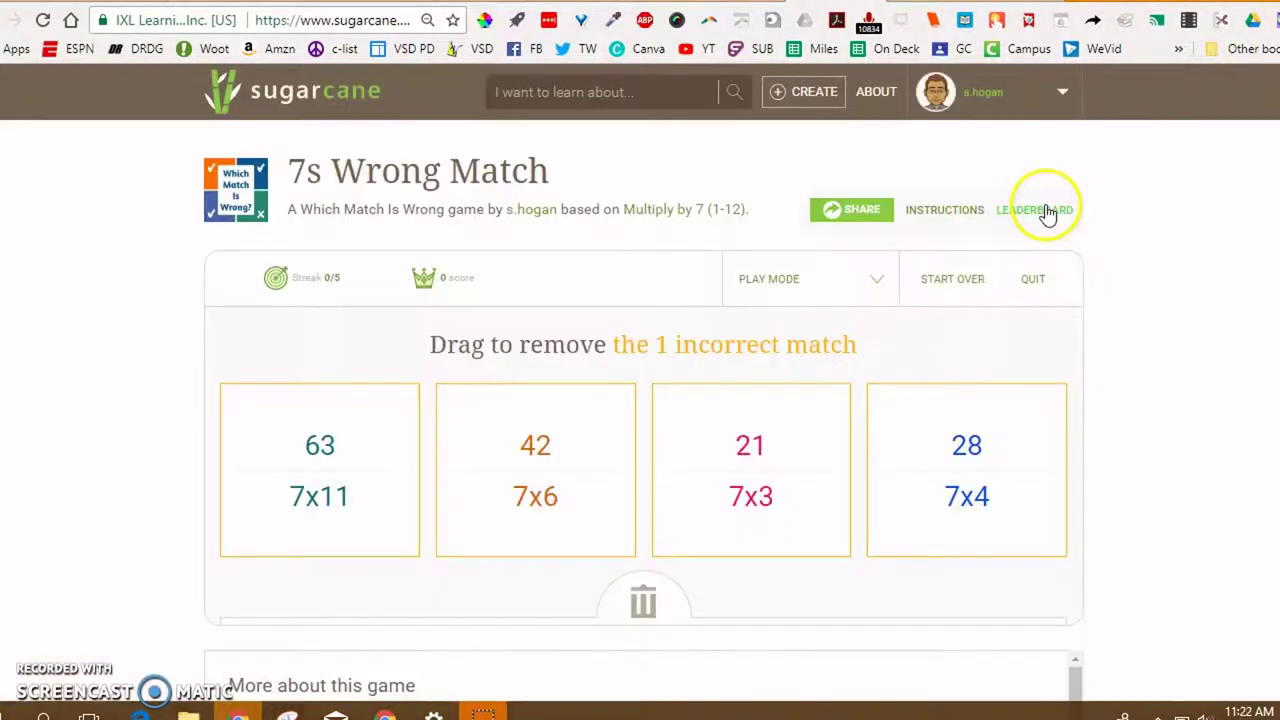
pyautogui.click(1045, 212)
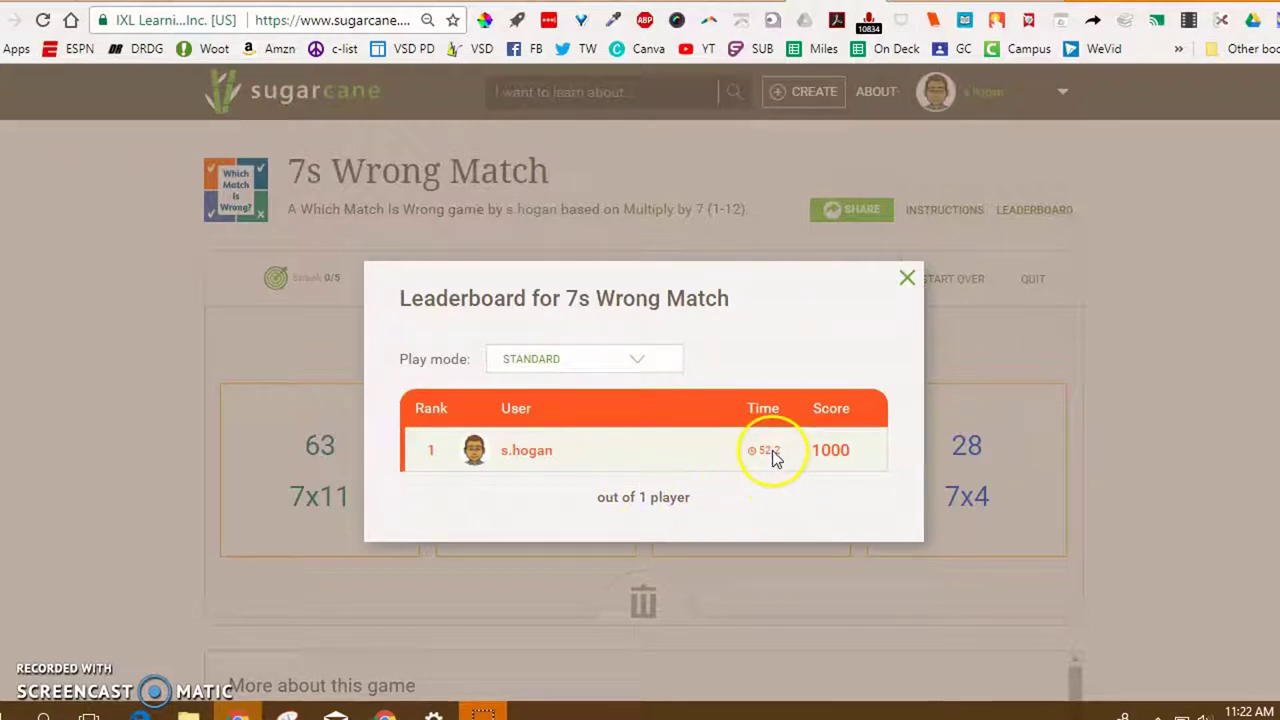
pyautogui.click(906, 280)
pyautogui.click(905, 285)
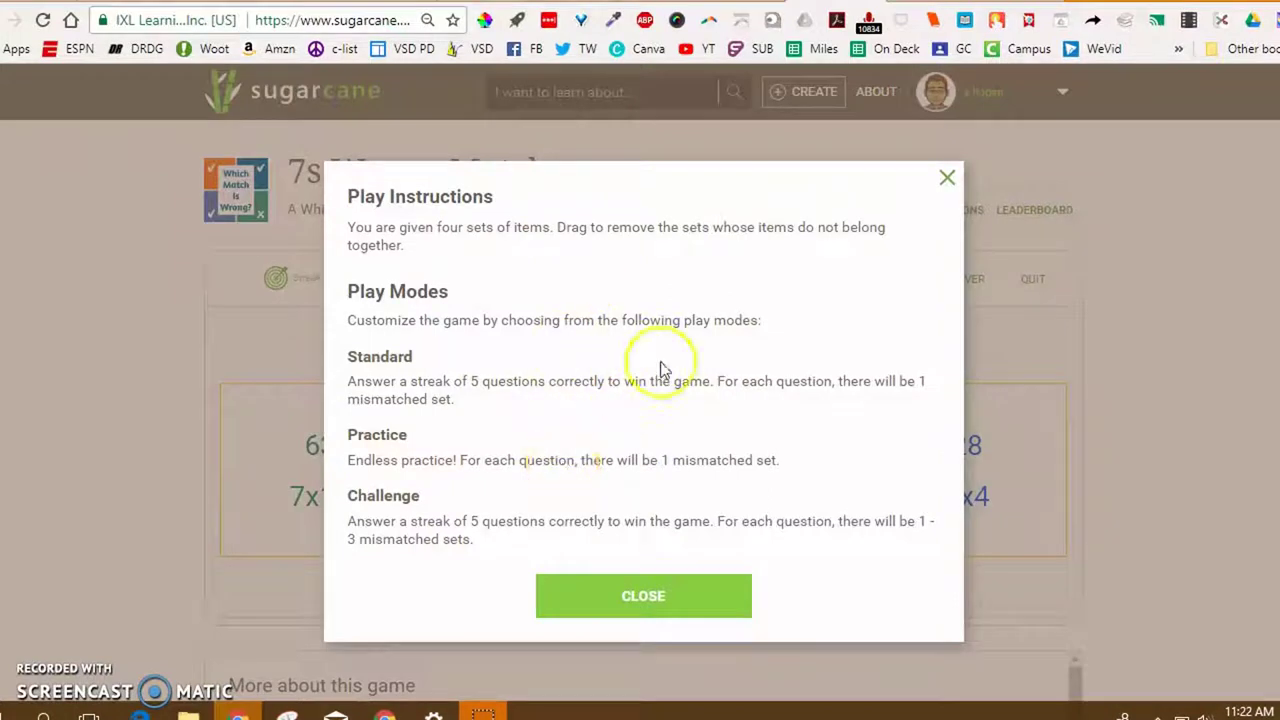
pyautogui.click(945, 181)
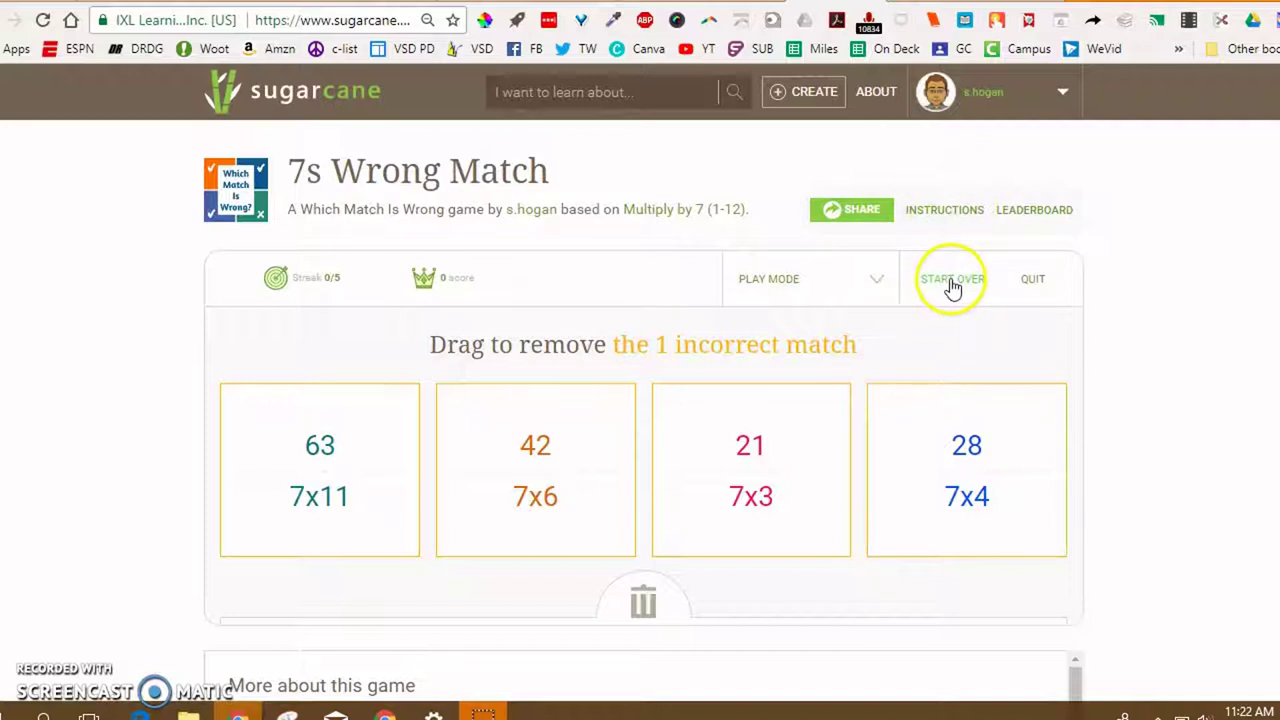
pyautogui.click(863, 277)
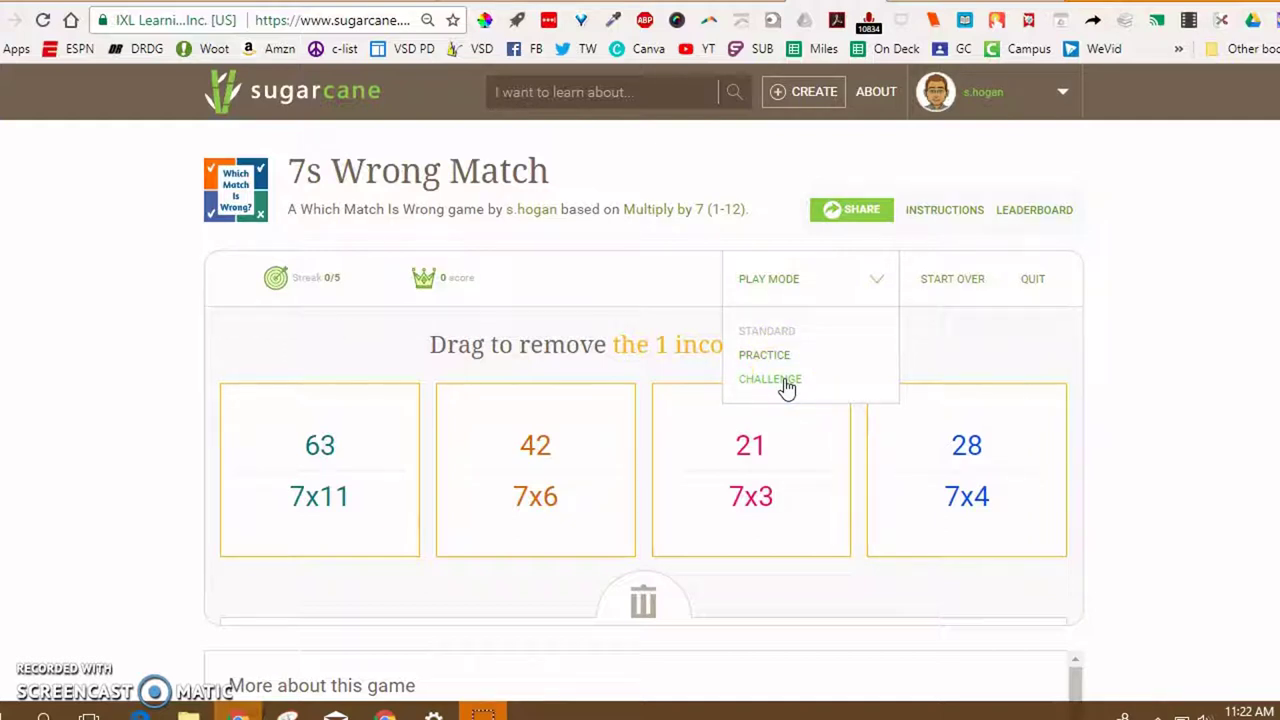
pyautogui.click(1146, 388)
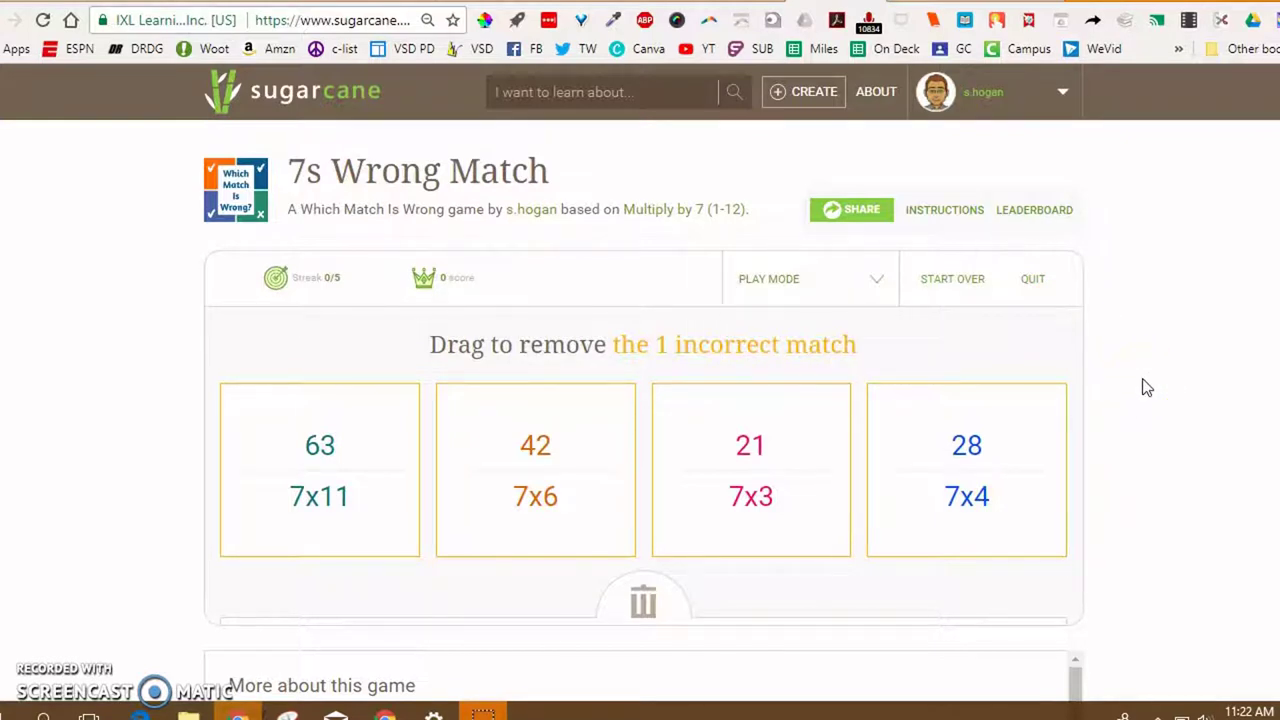
# Remove the incorrect match 63 and 7x11 in 7s Wrong Match and continue to the next question.
pyautogui.click(1136, 429)
pyautogui.moveTo(1136, 430); pyautogui.dragTo(634, 553)
pyautogui.moveTo(349, 474)
pyautogui.mouseDown()
pyautogui.moveTo(479, 637)
pyautogui.moveTo(486, 628)
pyautogui.mouseUp()
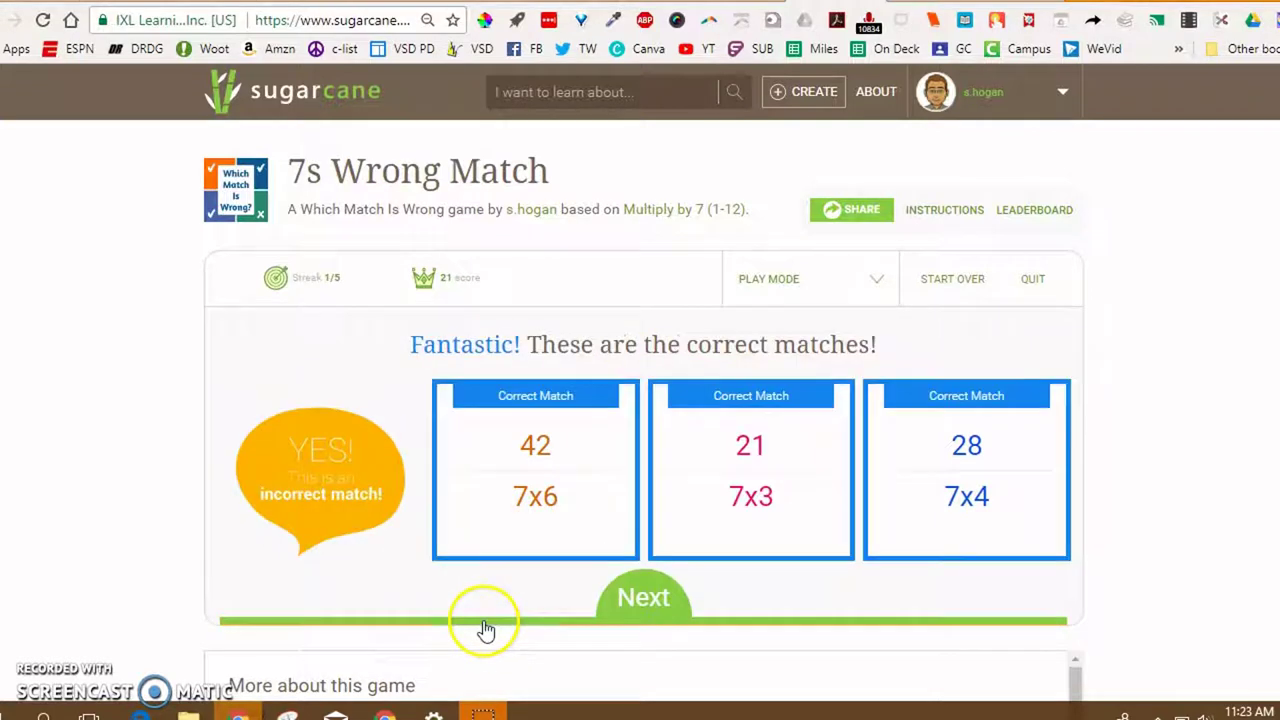
pyautogui.click(637, 618)
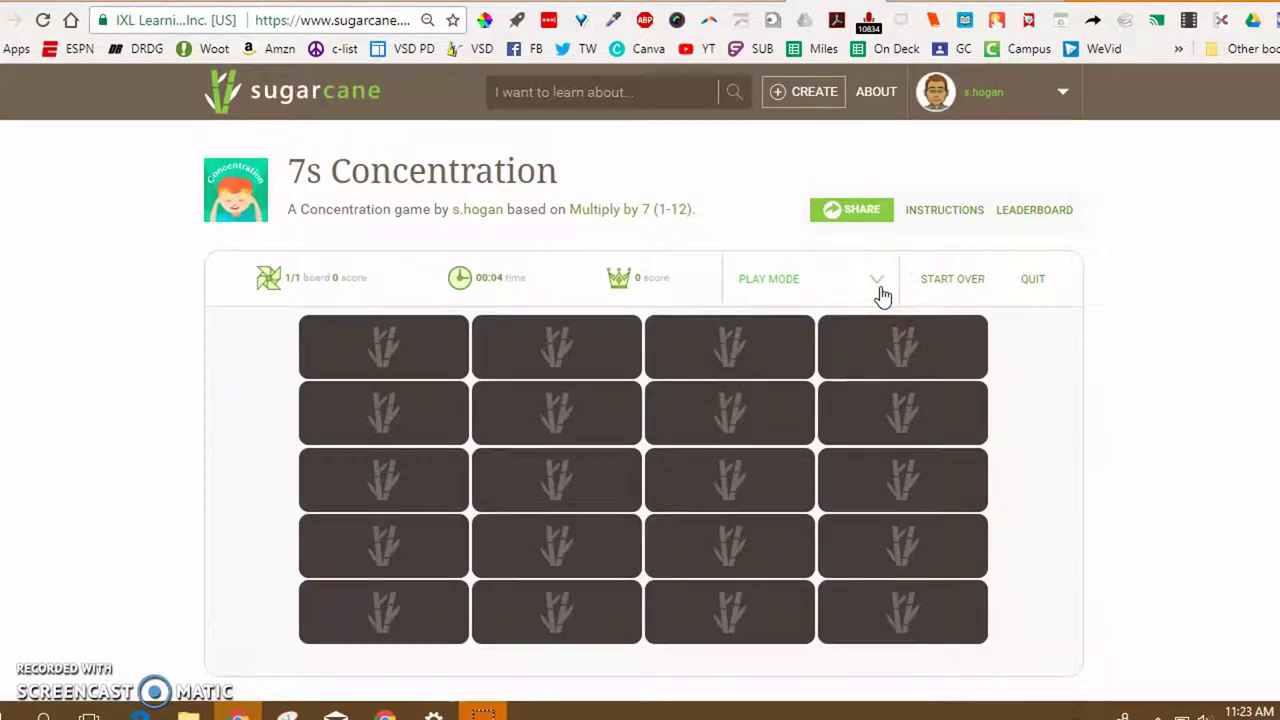
# Review the sharing options of the 7s Concentration game, including its link and email recipients, and the game details below the board.
pyautogui.click(853, 212)
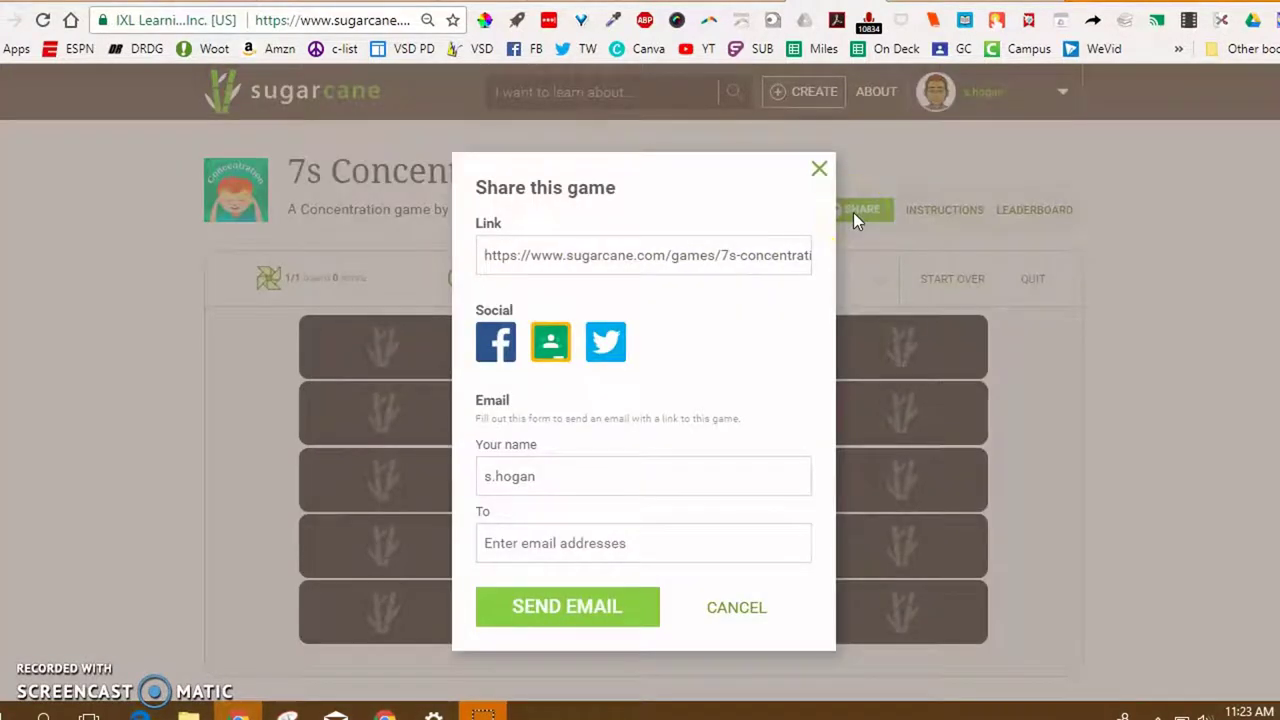
pyautogui.click(724, 256)
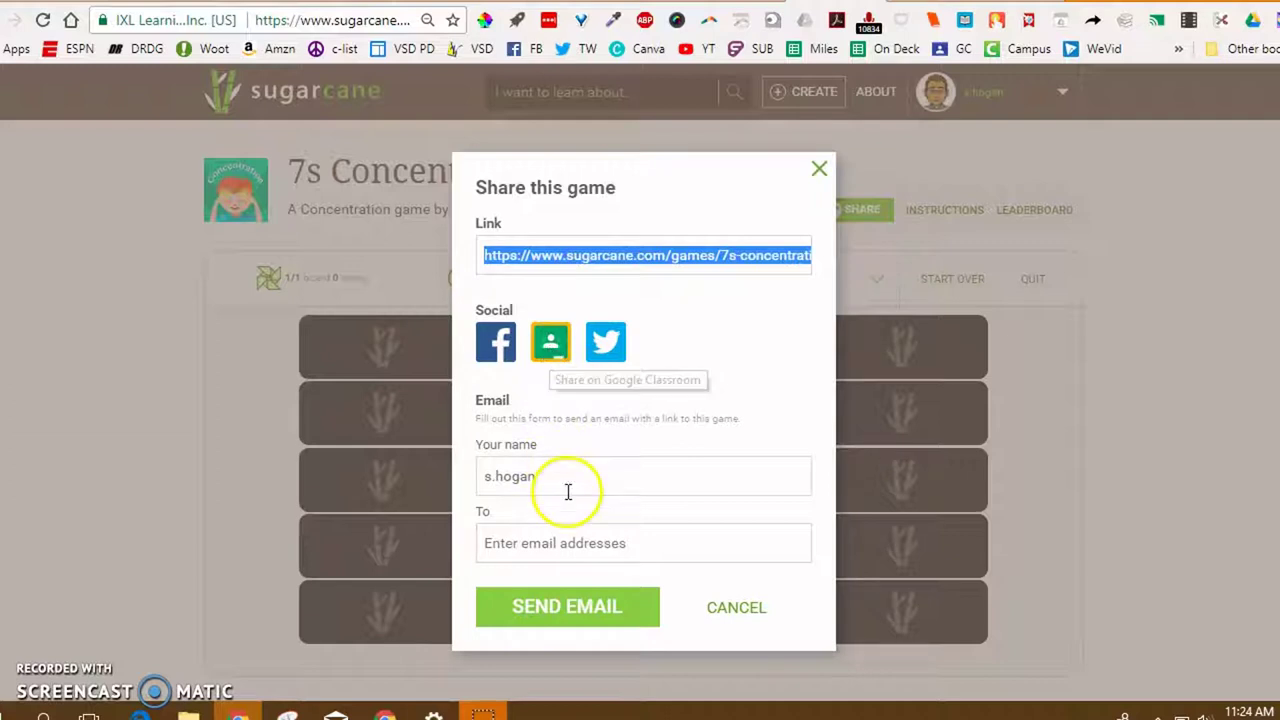
pyautogui.click(568, 541)
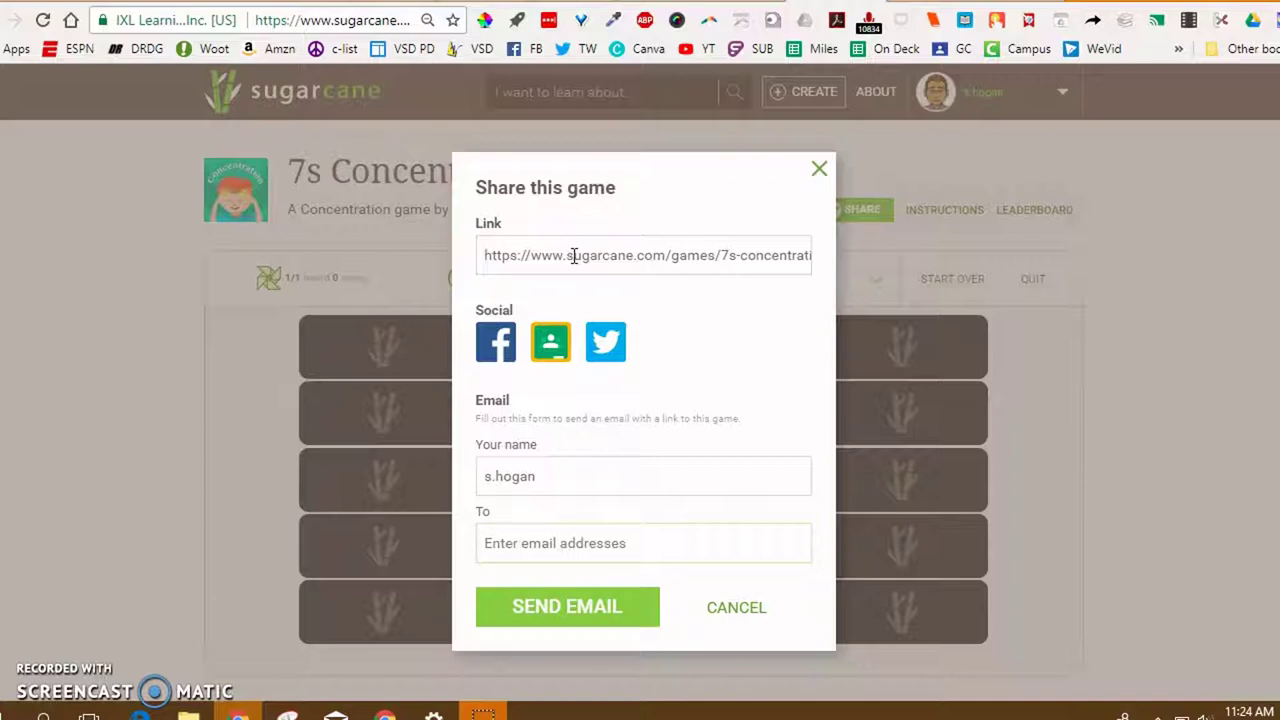
pyautogui.click(817, 170)
pyautogui.scroll(-2, 711, 446)
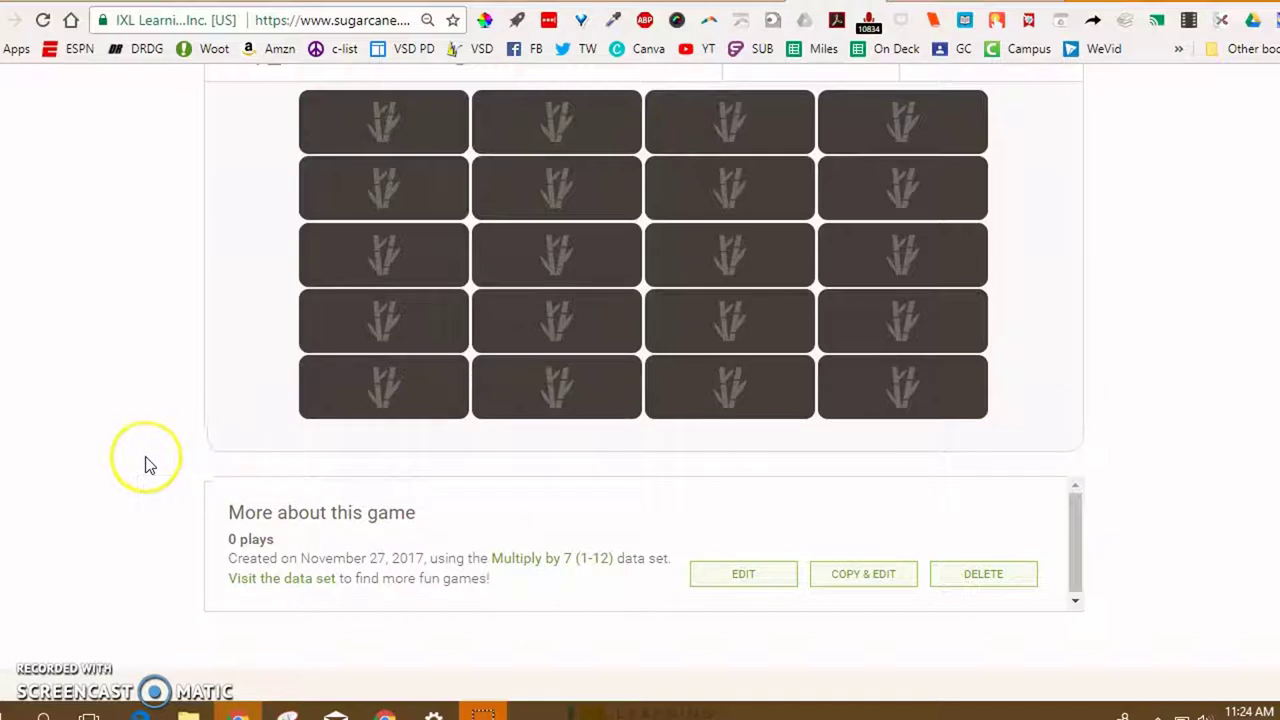
pyautogui.scroll(3, 143, 462)
# Open Sample Set from My Data Sets and delete the data set.
pyautogui.click(977, 91)
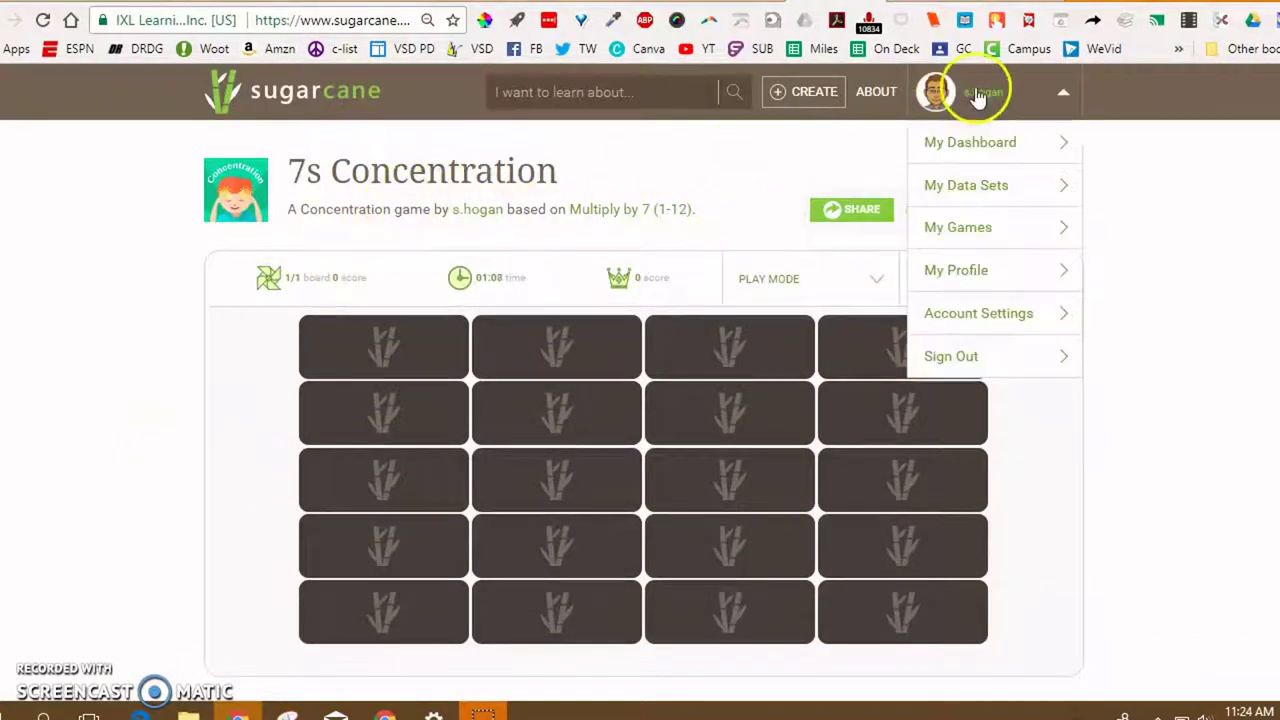
pyautogui.click(985, 191)
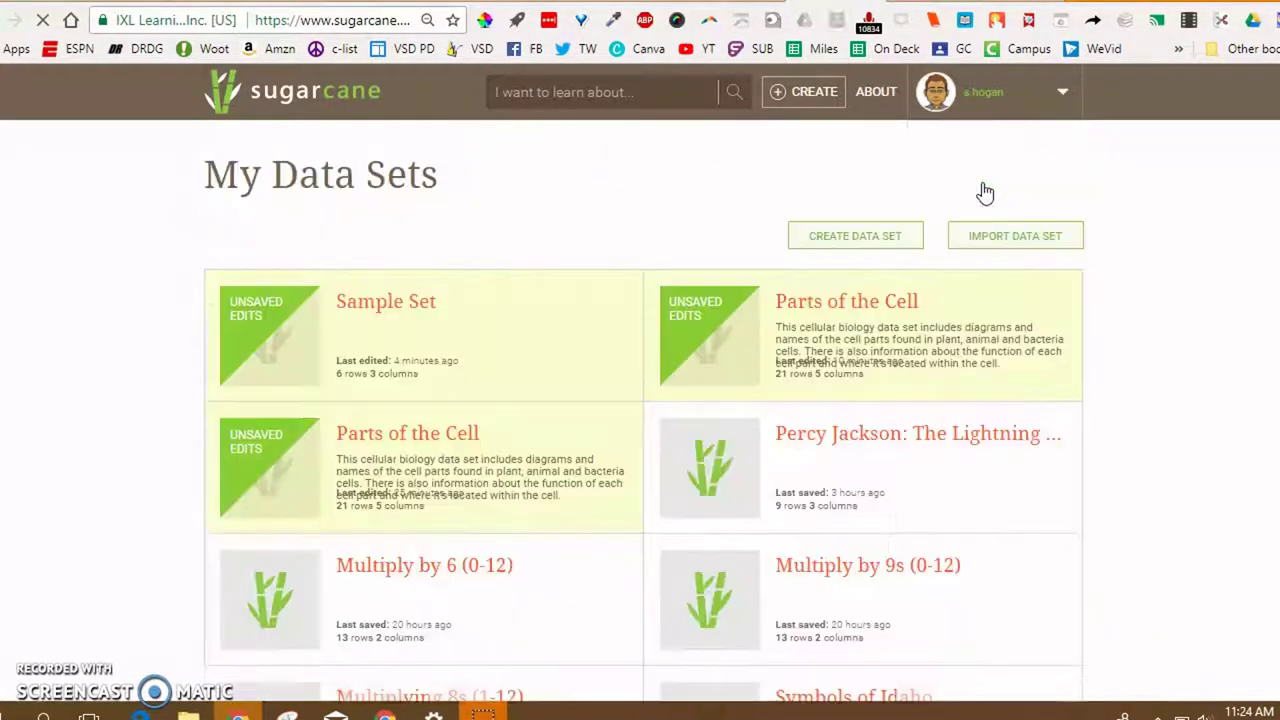
pyautogui.click(489, 340)
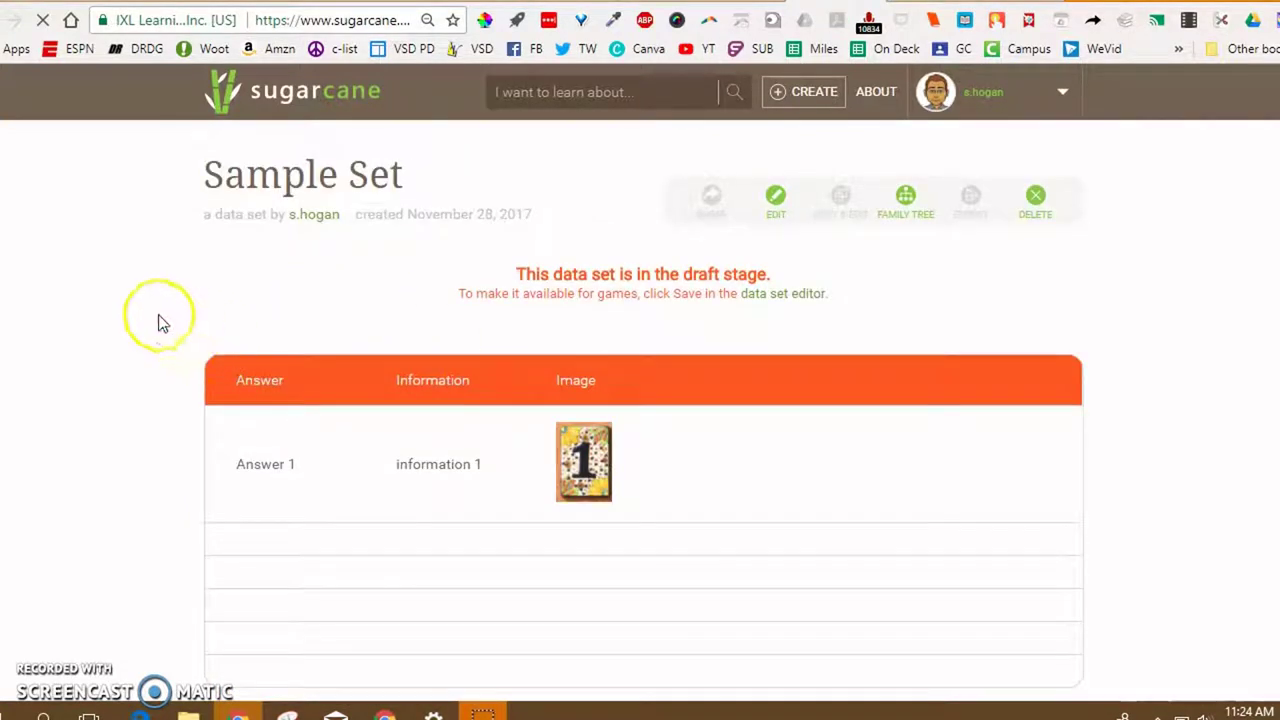
pyautogui.click(1037, 200)
pyautogui.click(692, 453)
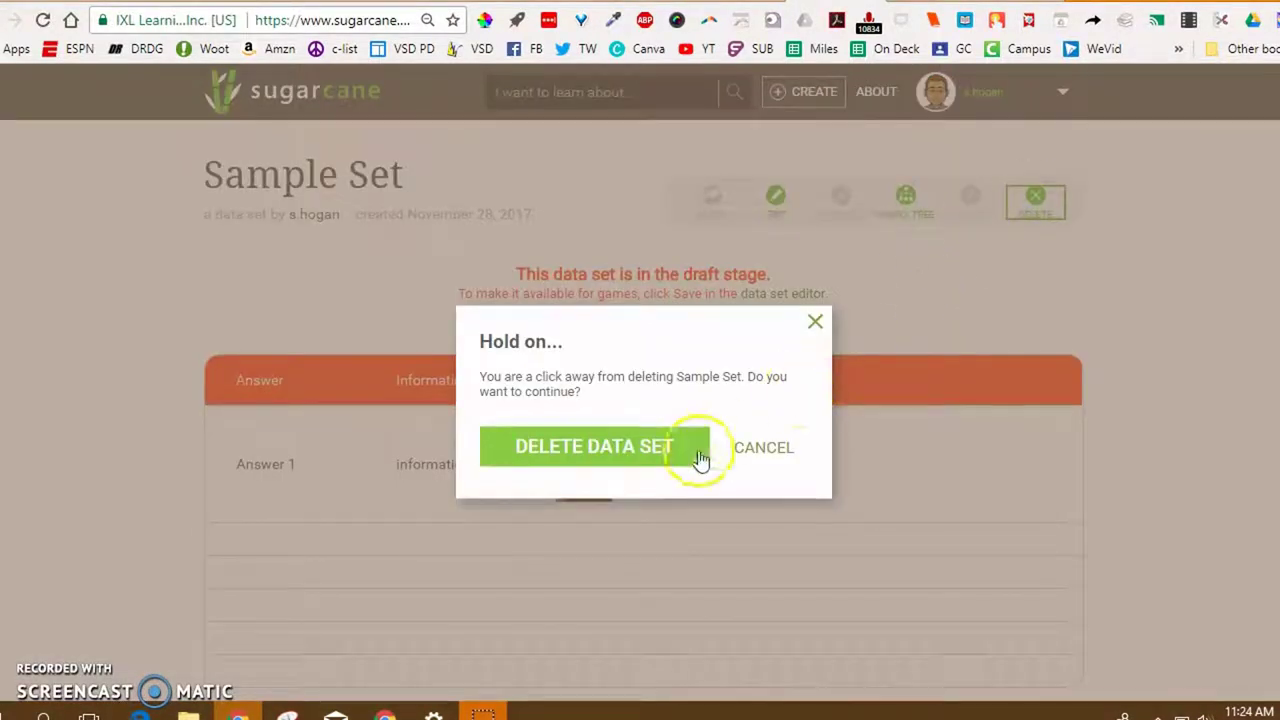